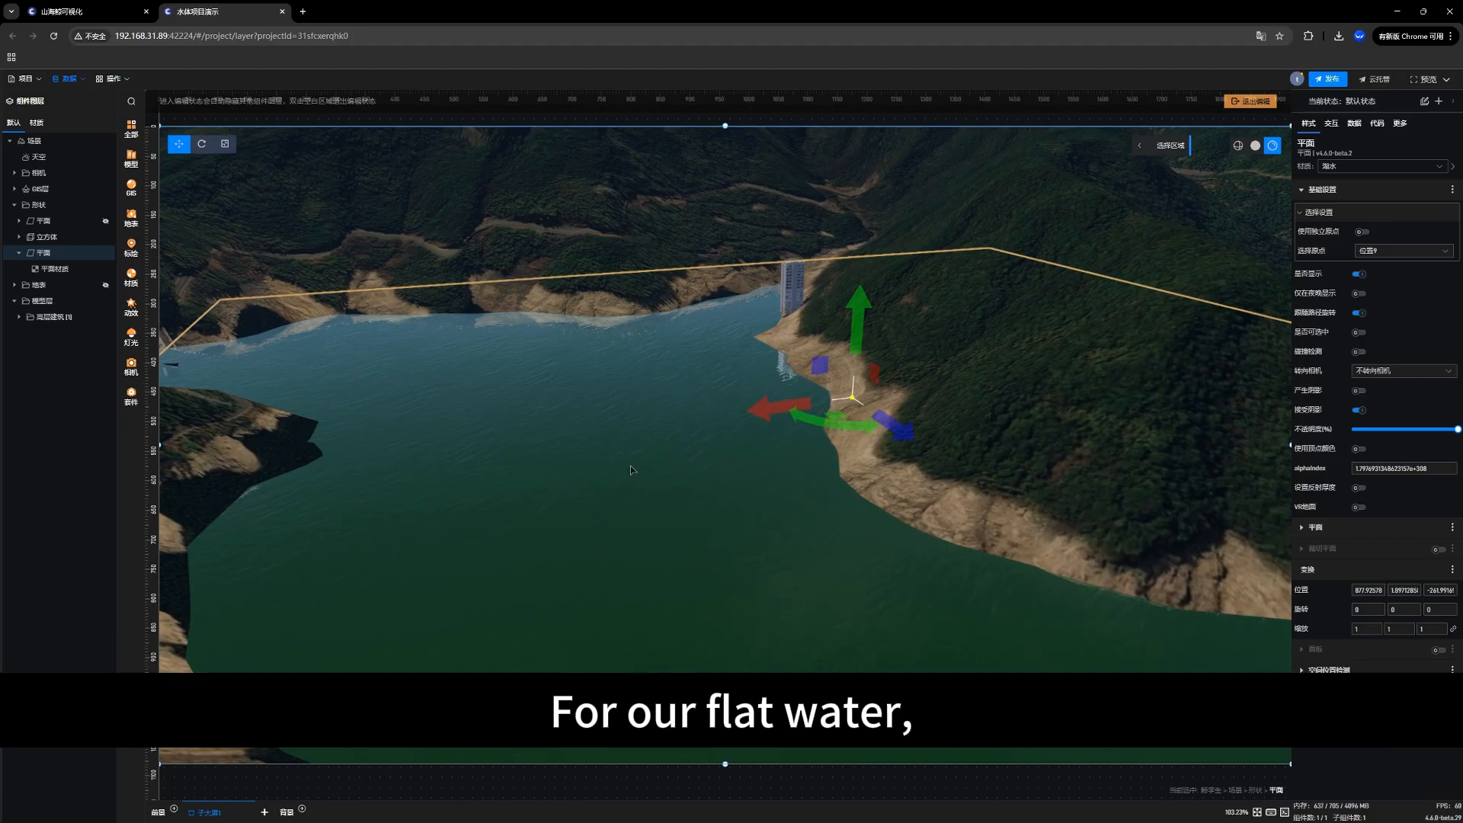
Step: Examine the flat water plane and the surrounding shoreline of the reservoir scene from several angles
{"action": "left_click_drag", "start_coordinate": [614, 479], "coordinate": [525, 508]}
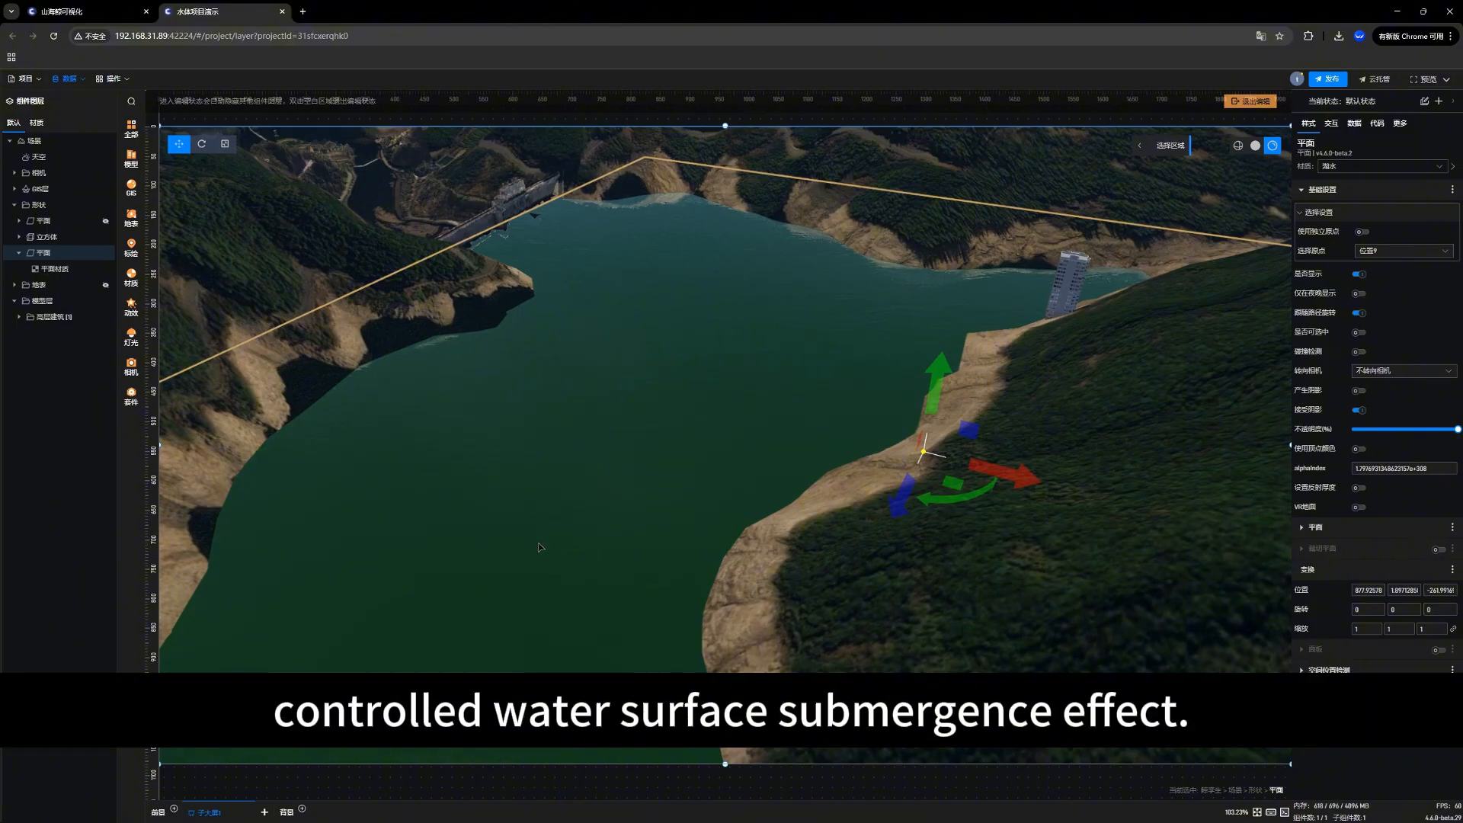
{"action": "left_click_drag", "start_coordinate": [543, 544], "coordinate": [520, 529]}
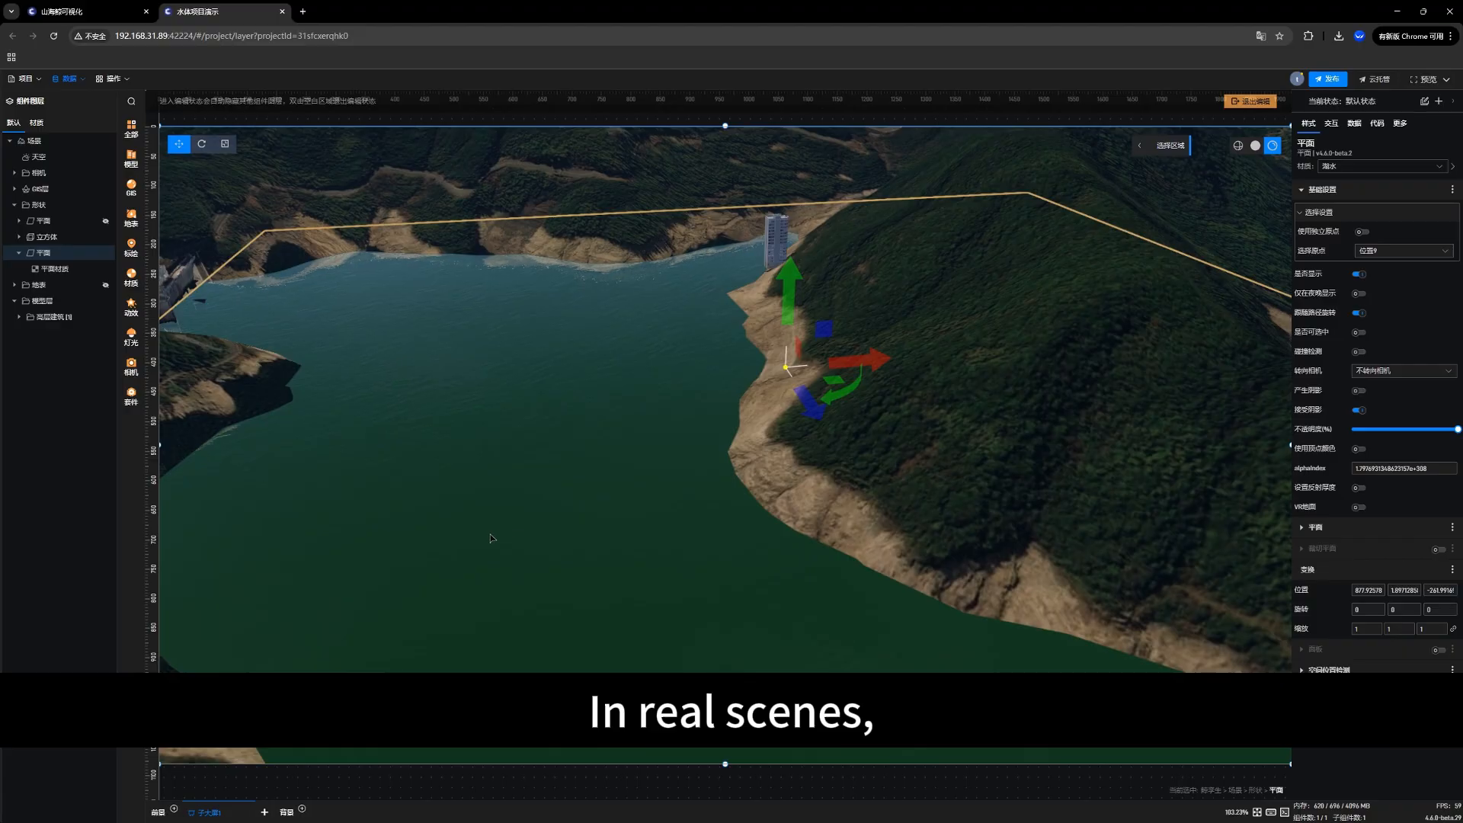
{"action": "left_click_drag", "start_coordinate": [486, 533], "coordinate": [475, 377]}
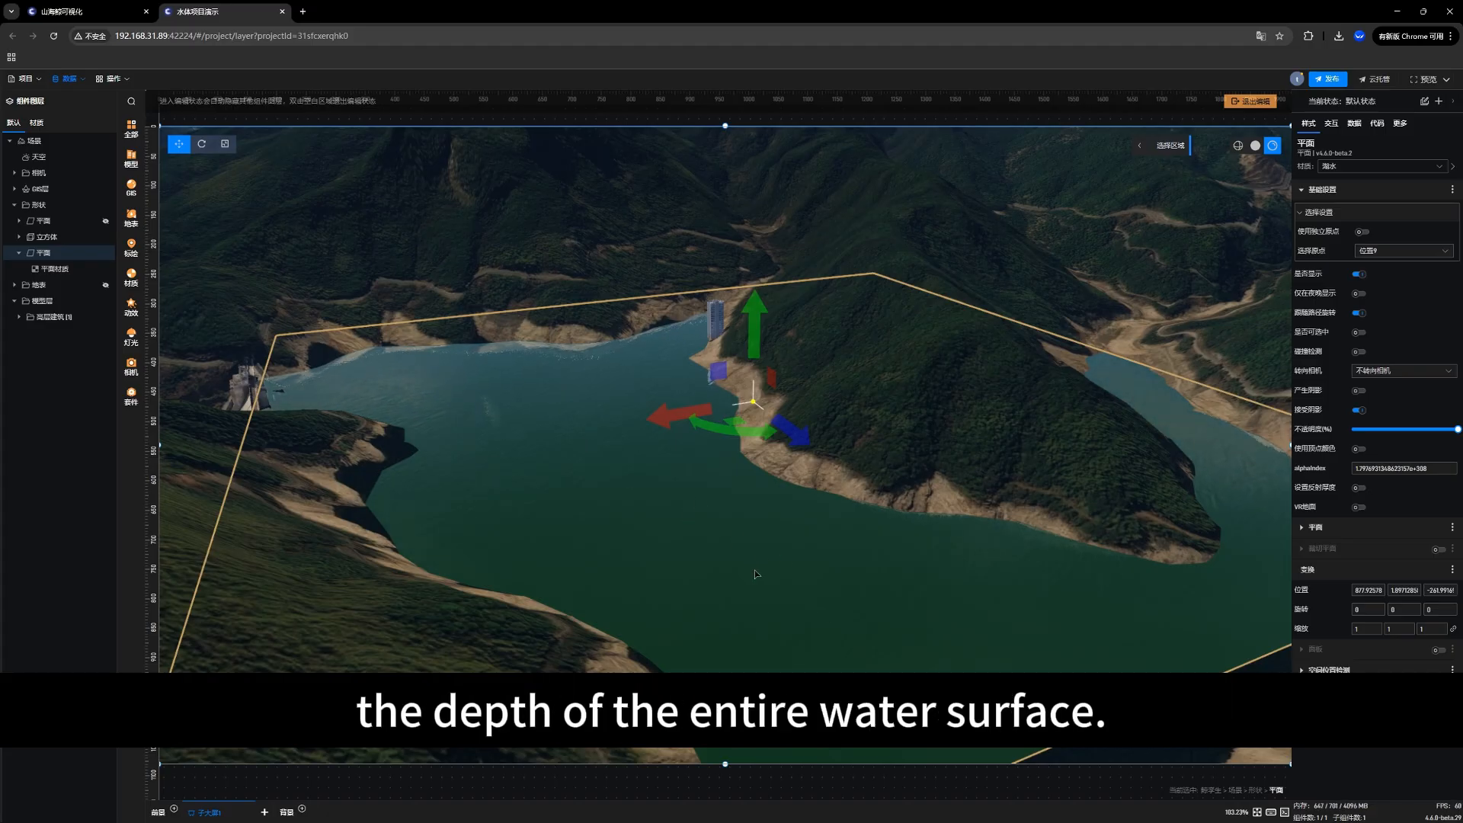
{"action": "left_click_drag", "start_coordinate": [748, 584], "coordinate": [718, 595]}
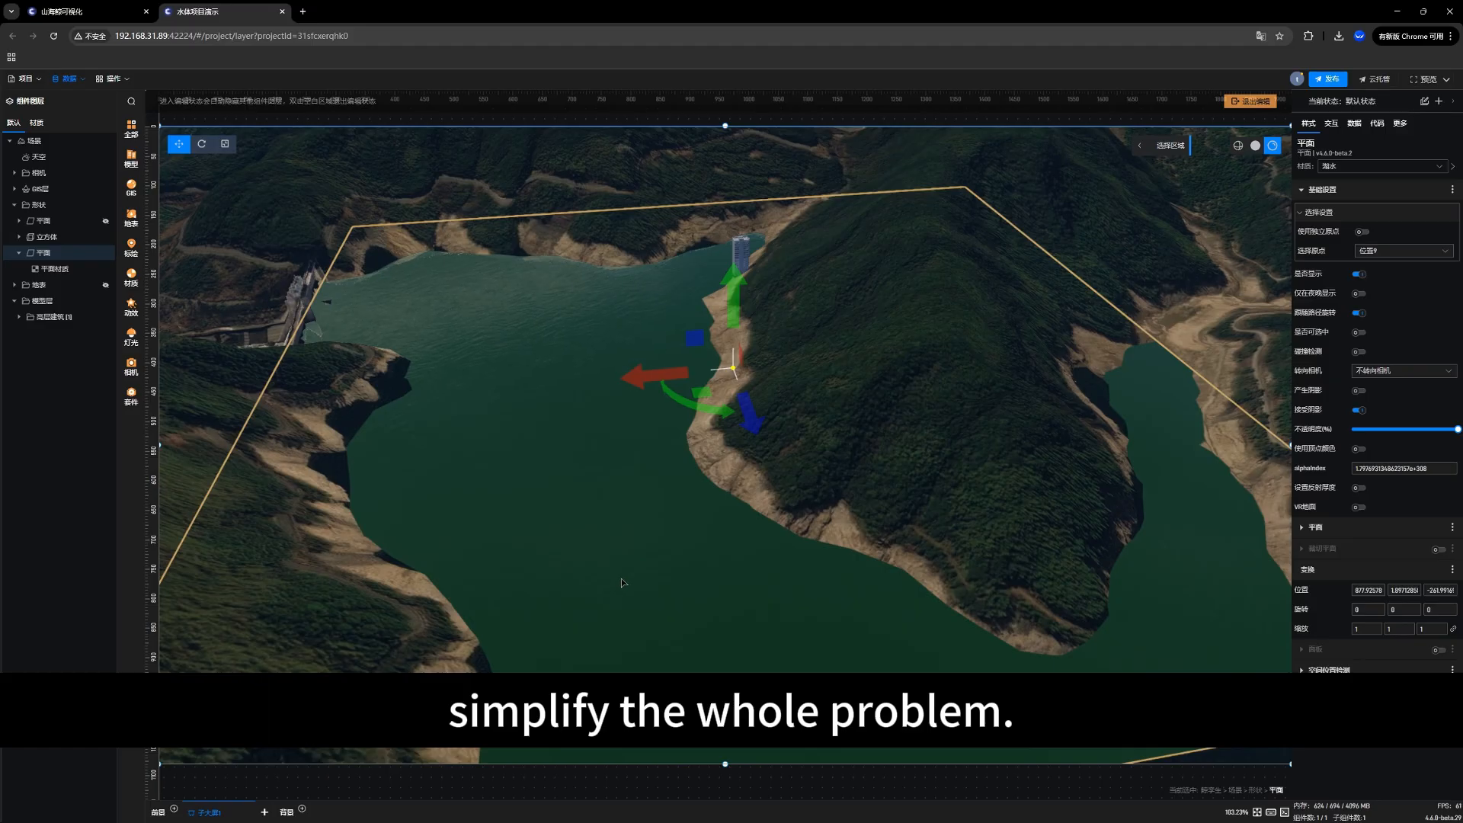
{"action": "left_click_drag", "start_coordinate": [622, 584], "coordinate": [638, 594]}
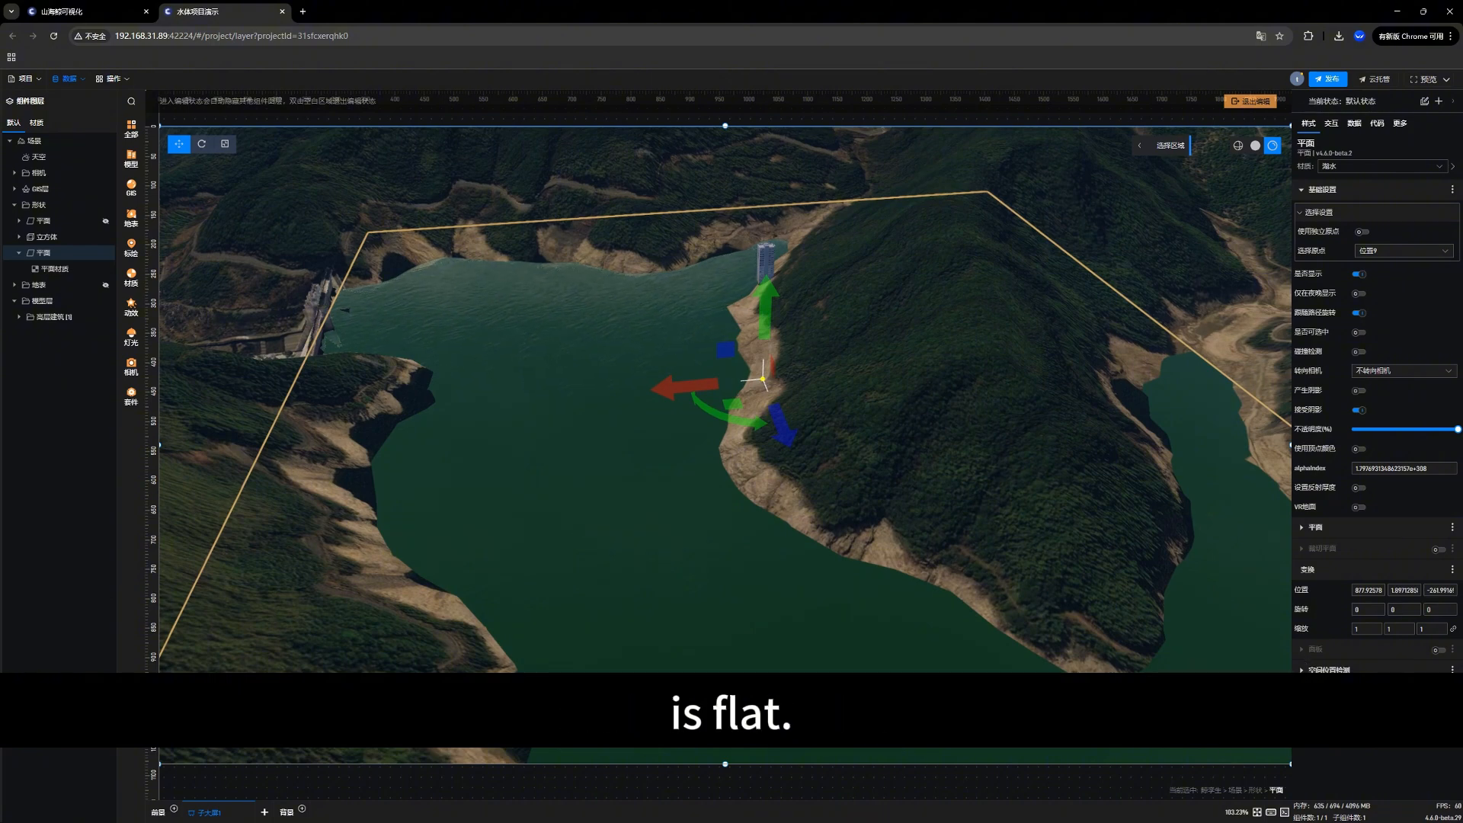
{"action": "left_click_drag", "start_coordinate": [633, 525], "coordinate": [469, 338]}
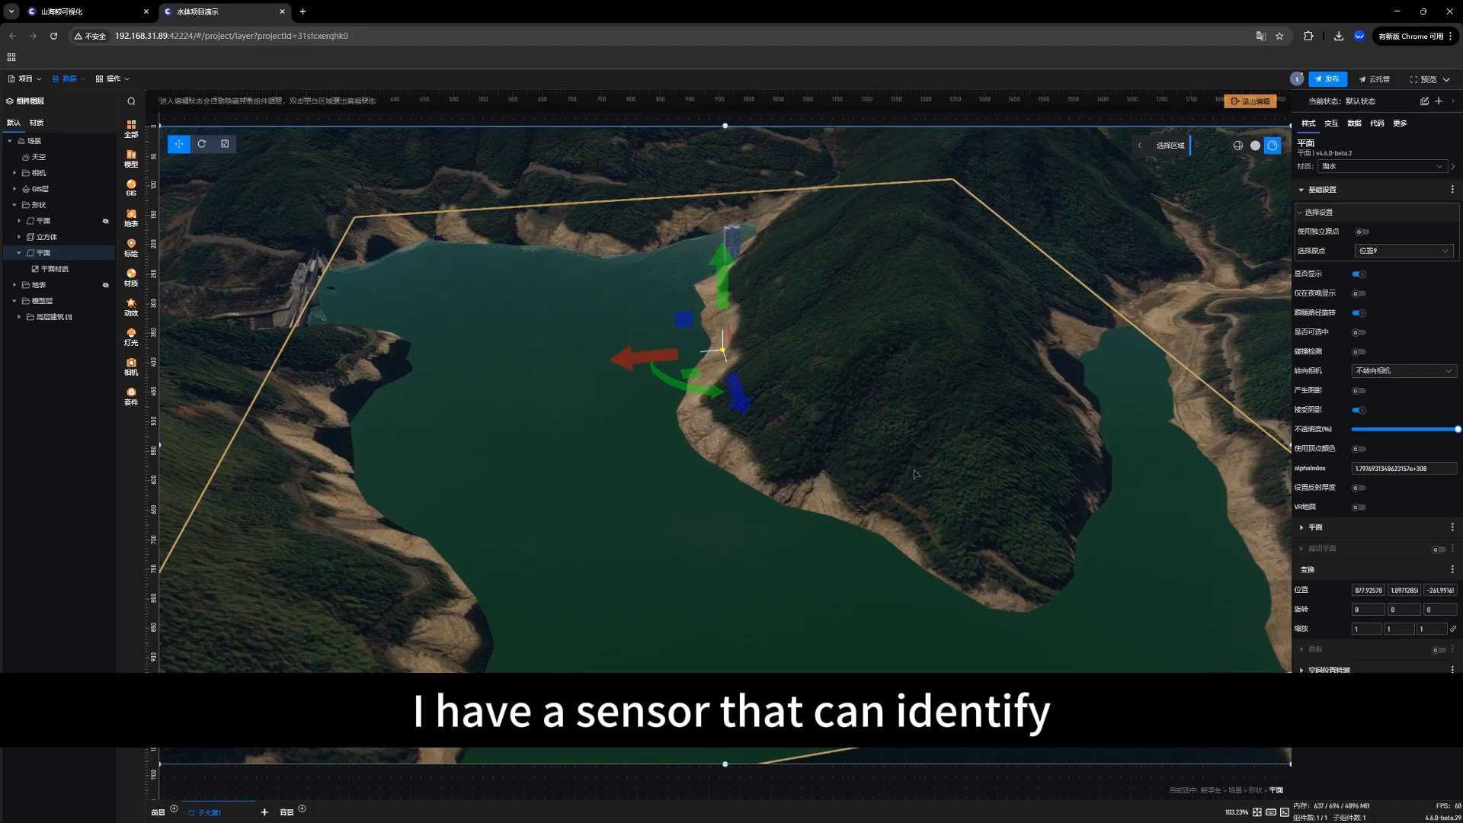
{"action": "right_click_drag", "start_coordinate": [577, 298], "coordinate": [517, 290]}
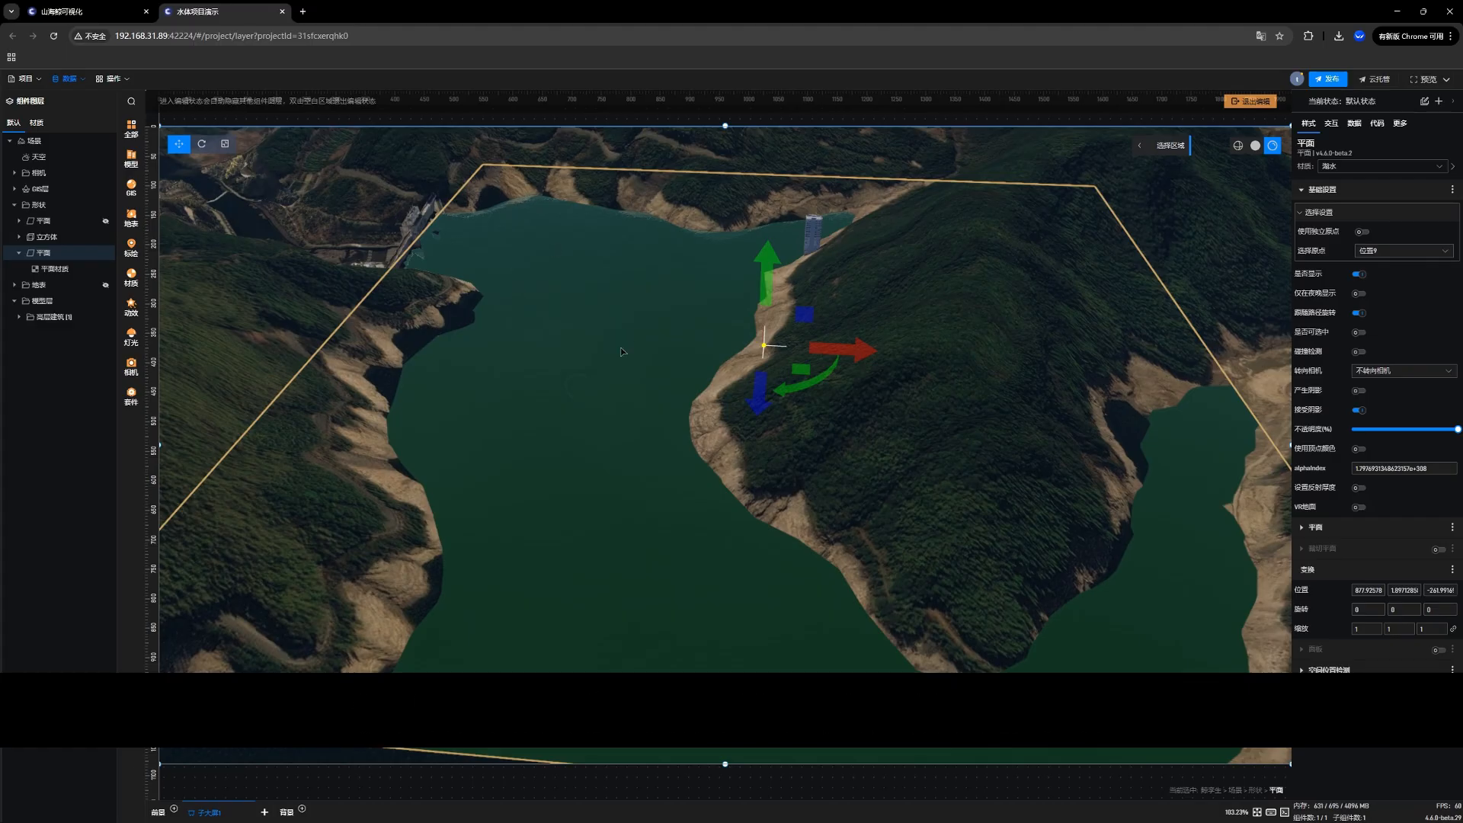
{"action": "right_click_drag", "start_coordinate": [578, 404], "coordinate": [581, 396]}
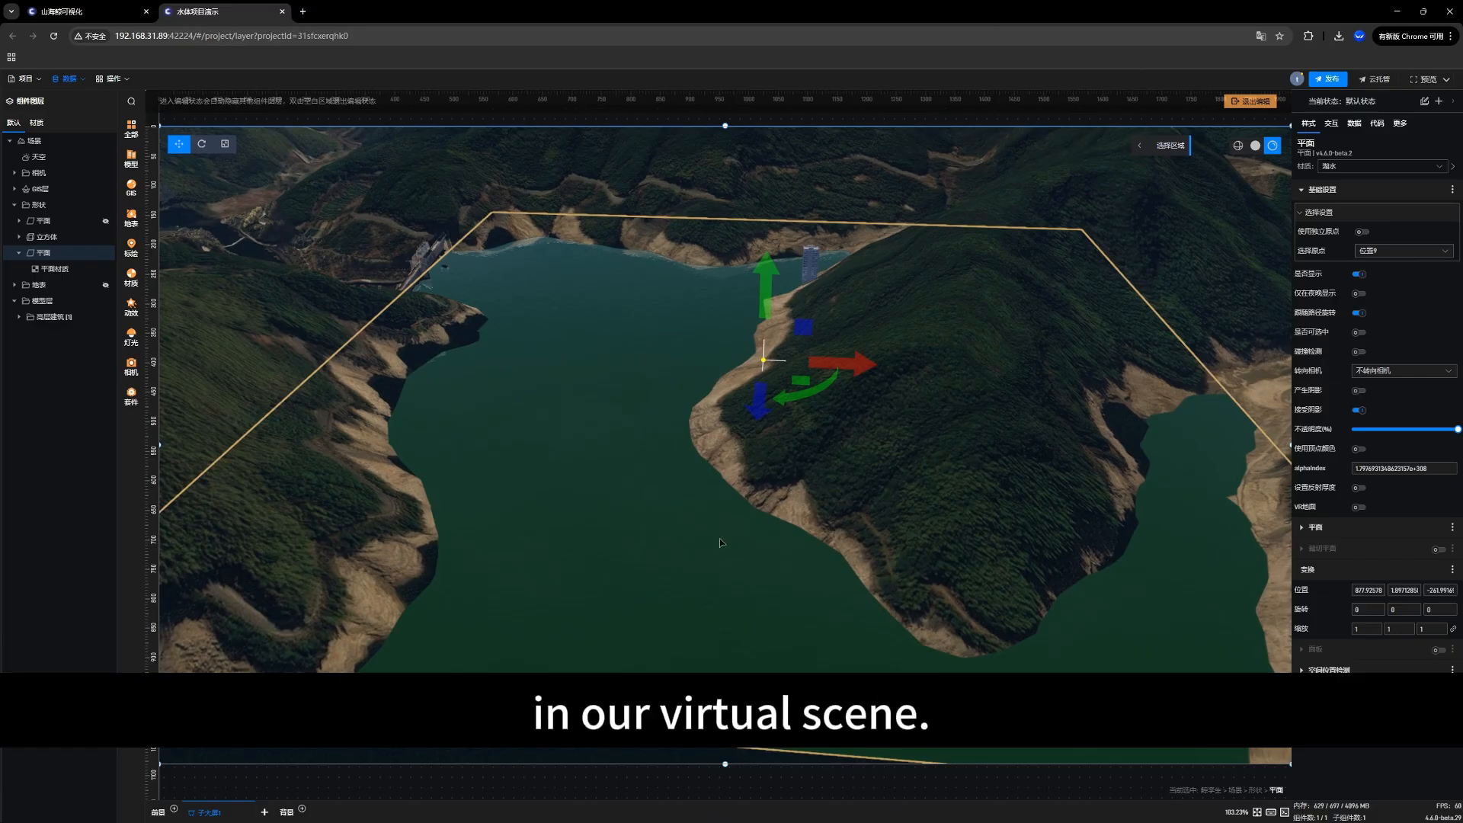
{"action": "left_click_drag", "start_coordinate": [642, 512], "coordinate": [661, 551]}
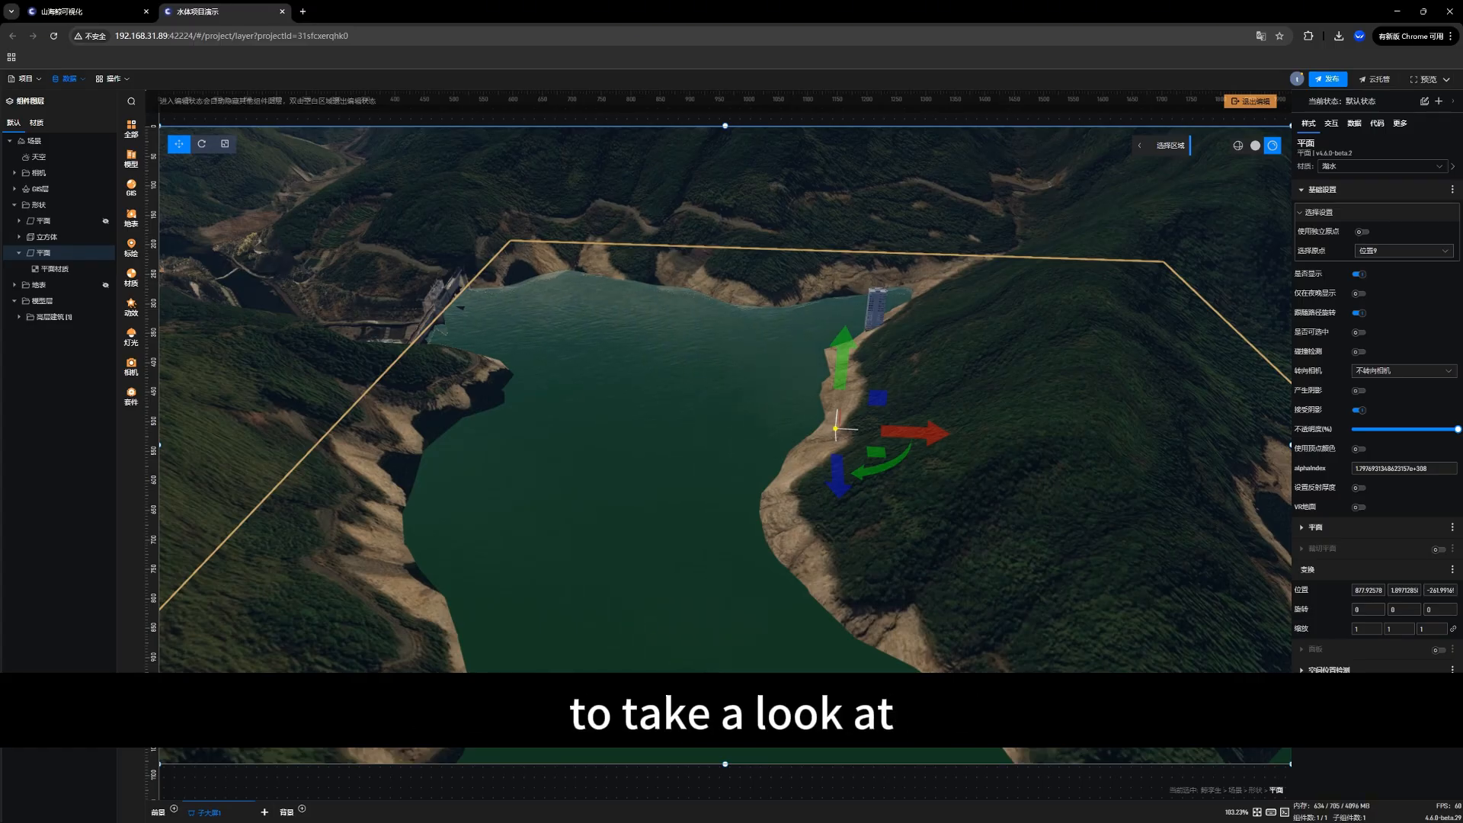
Step: Switch to 水深数据.xlsx in WPS Office and arrange its window at reduced size over the 3D scene
{"action": "left_click_drag", "start_coordinate": [0, 172], "coordinate": [642, 185]}
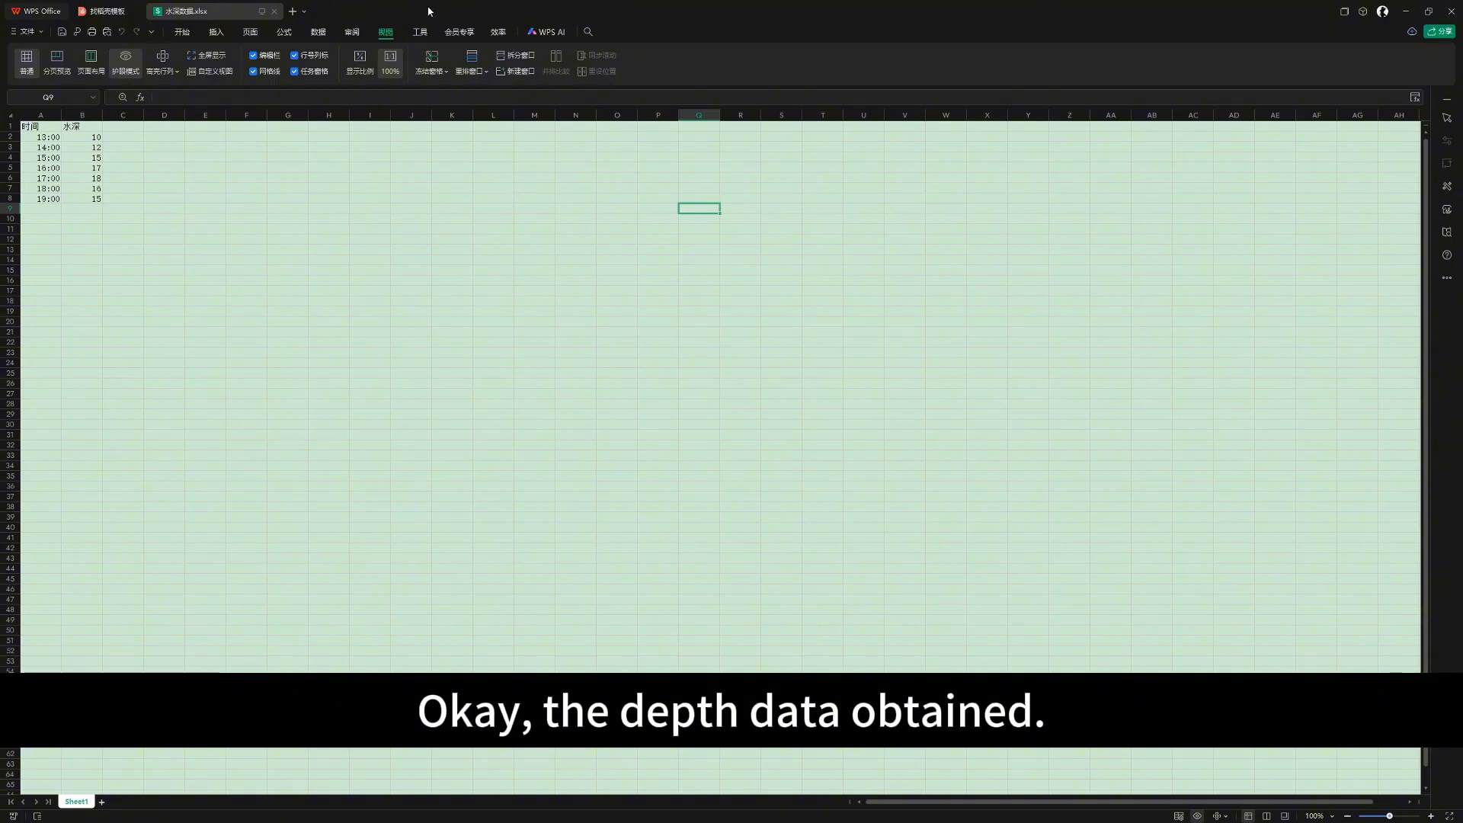
{"action": "left_click_drag", "start_coordinate": [429, 11], "coordinate": [547, 65]}
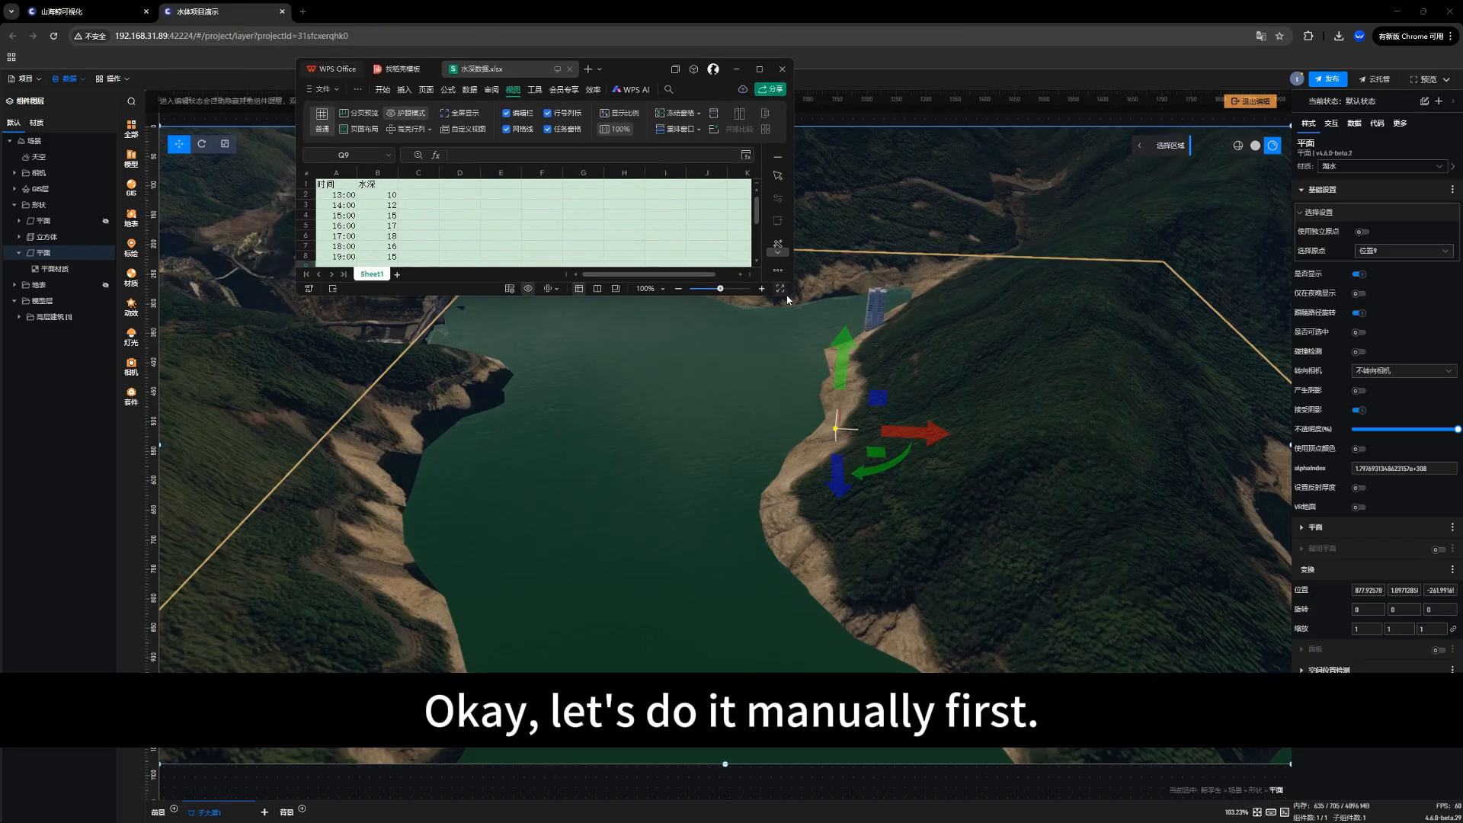
{"action": "left_click_drag", "start_coordinate": [789, 298], "coordinate": [991, 415]}
{"action": "left_click_drag", "start_coordinate": [391, 268], "coordinate": [337, 188]}
{"action": "left_click", "coordinate": [461, 253]}
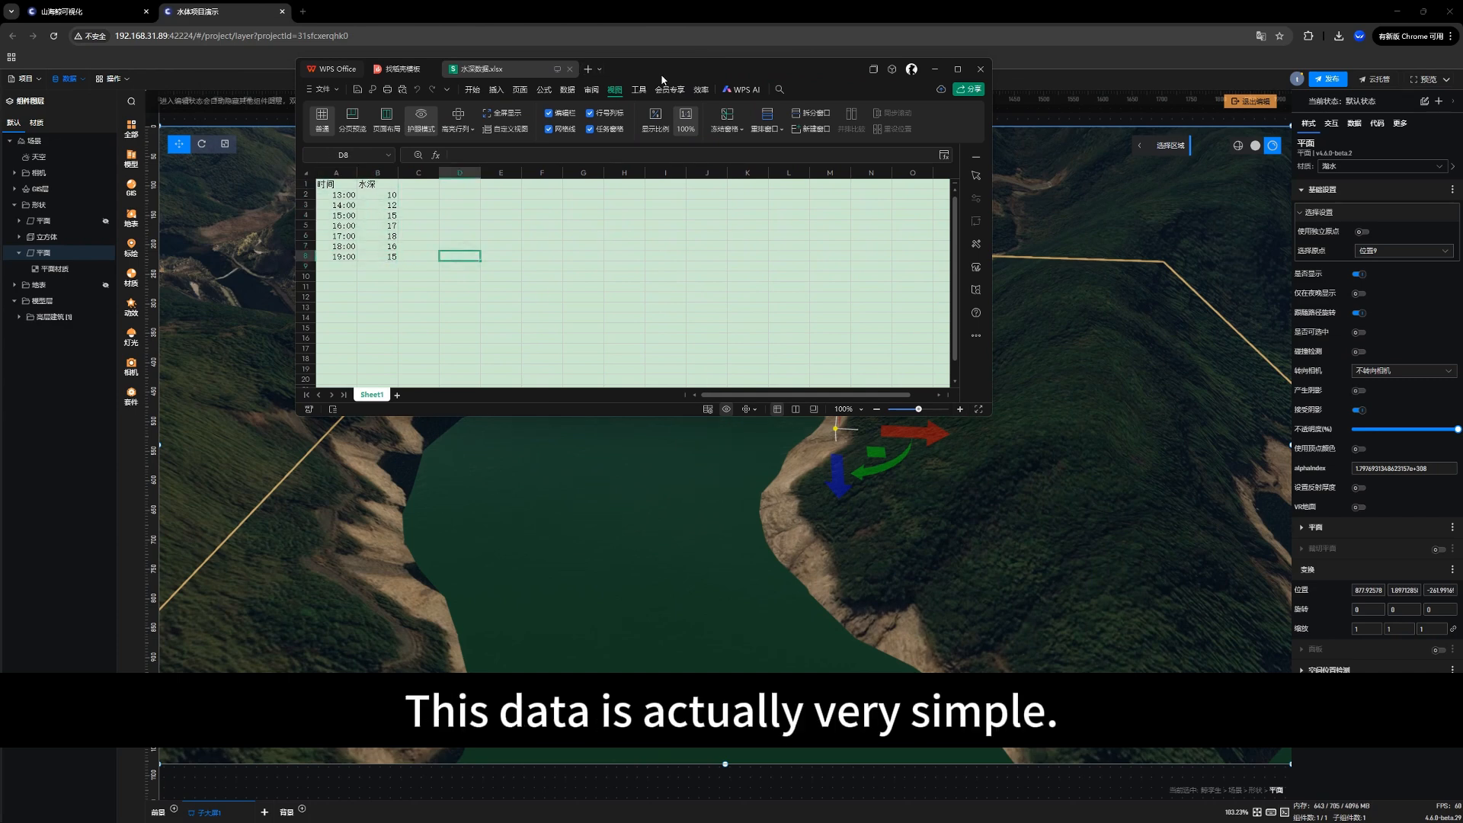
{"action": "left_click_drag", "start_coordinate": [664, 76], "coordinate": [775, 79]}
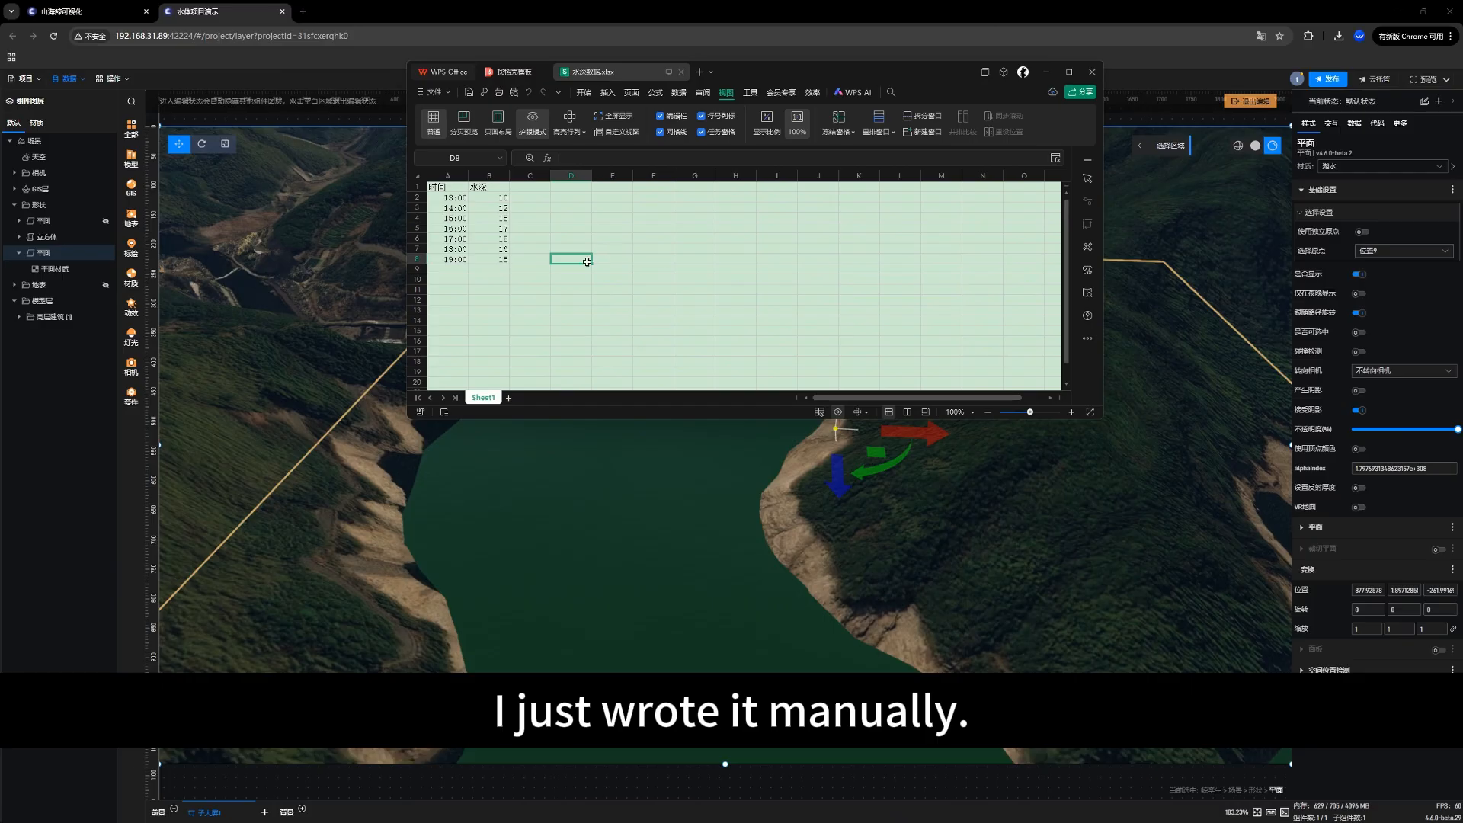
Step: Examine the 时间 and 水深 columns of the water depth sheet, including the individual depth readings and the whole data range
{"action": "left_click", "coordinate": [447, 187]}
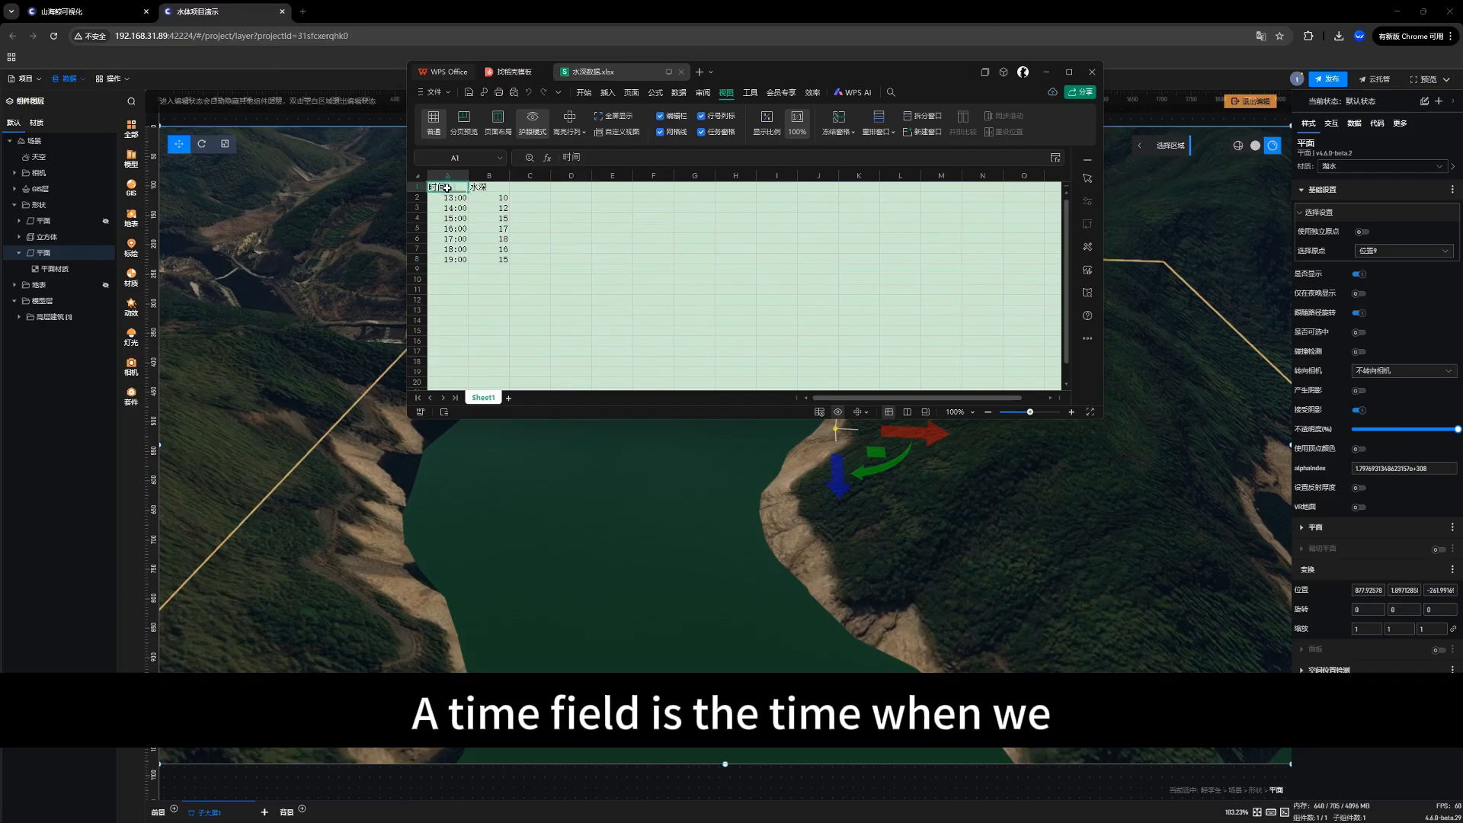
{"action": "mouse_move", "coordinate": [453, 194]}
{"action": "left_mouse_down"}
{"action": "mouse_move", "coordinate": [451, 238]}
{"action": "mouse_move", "coordinate": [454, 199]}
{"action": "left_mouse_up"}
{"action": "left_click", "coordinate": [486, 188]}
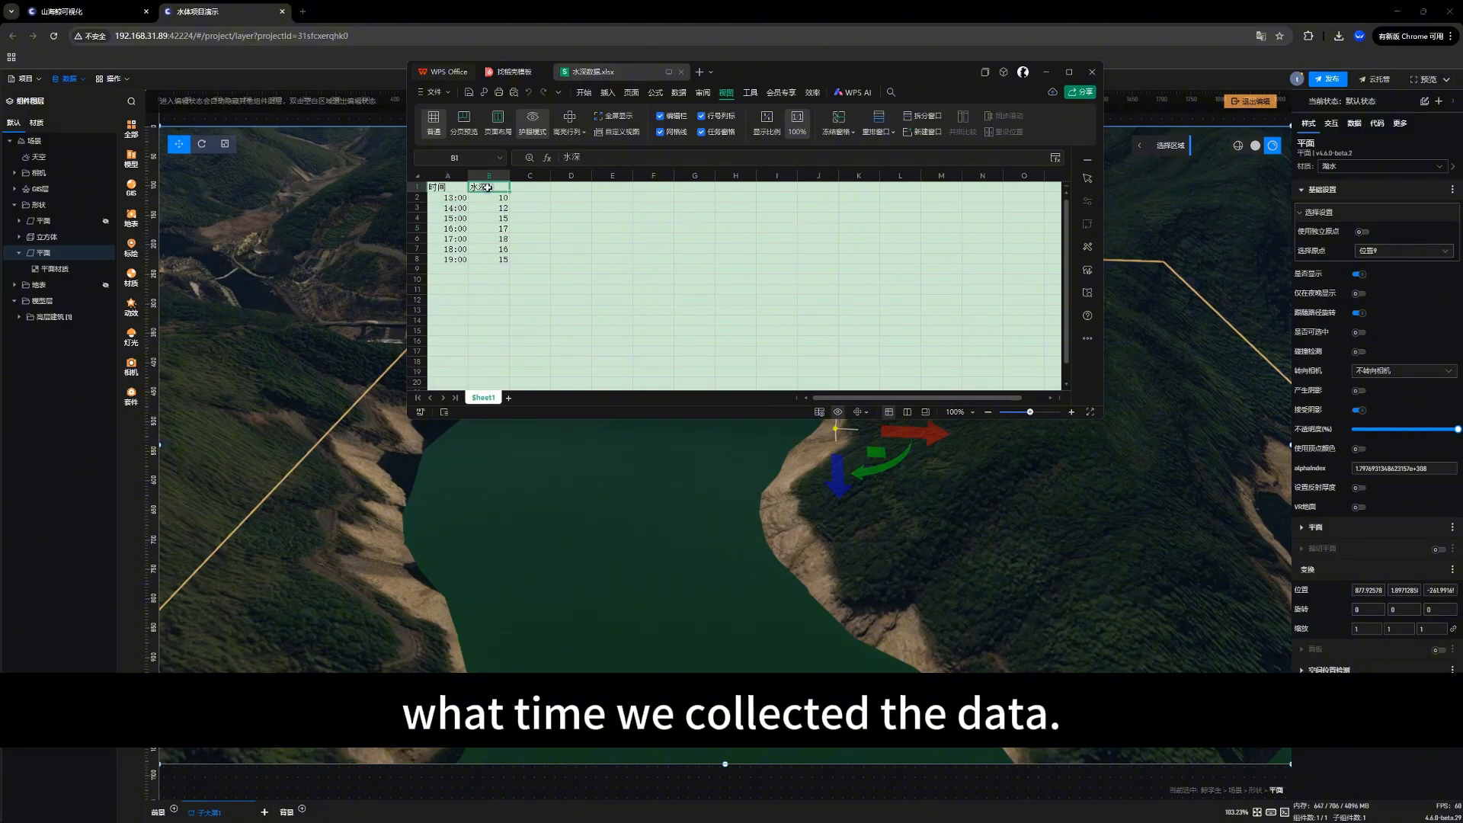
{"action": "left_click", "coordinate": [491, 198]}
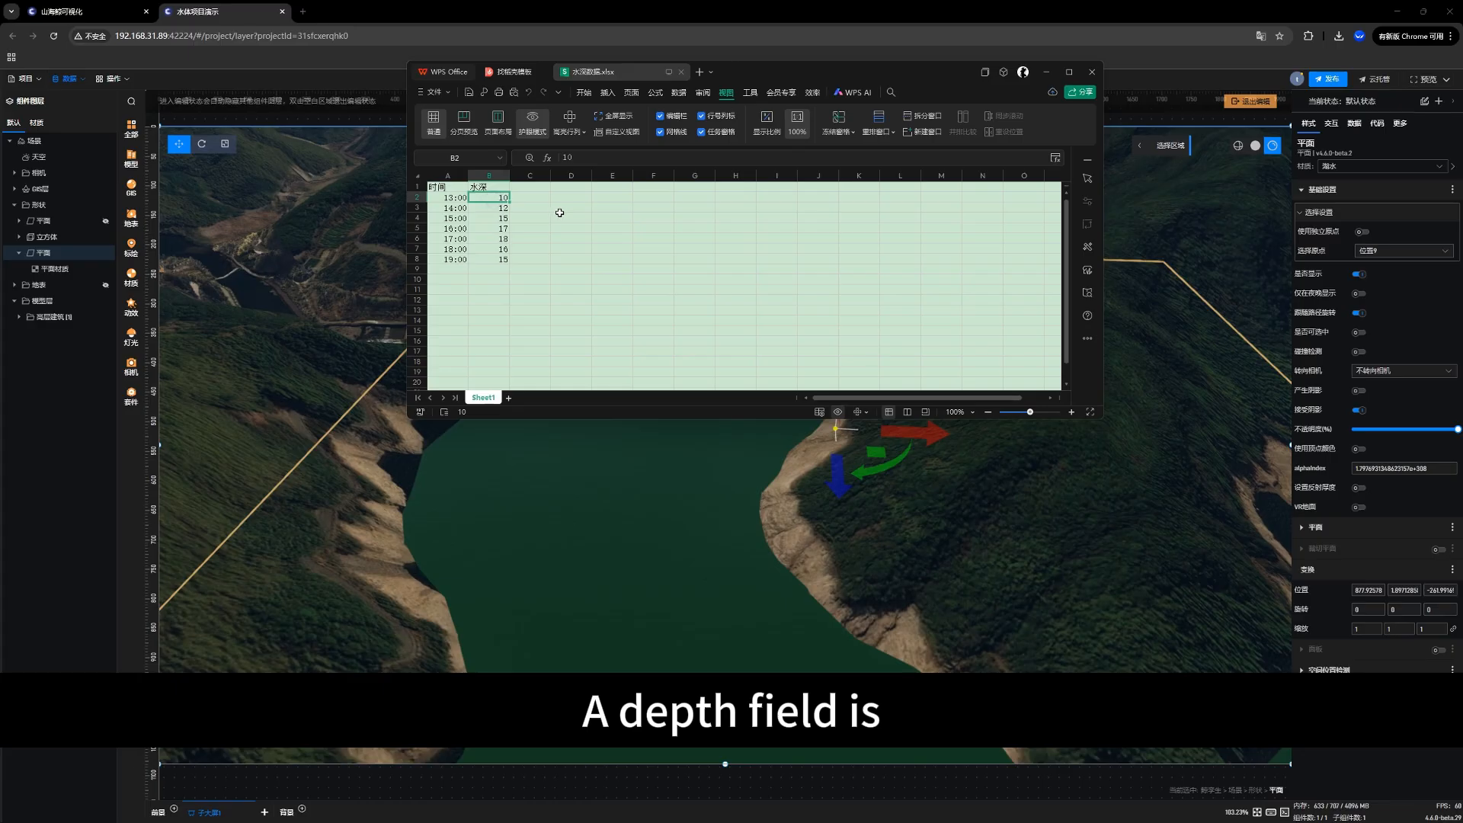
{"action": "left_click", "coordinate": [493, 218]}
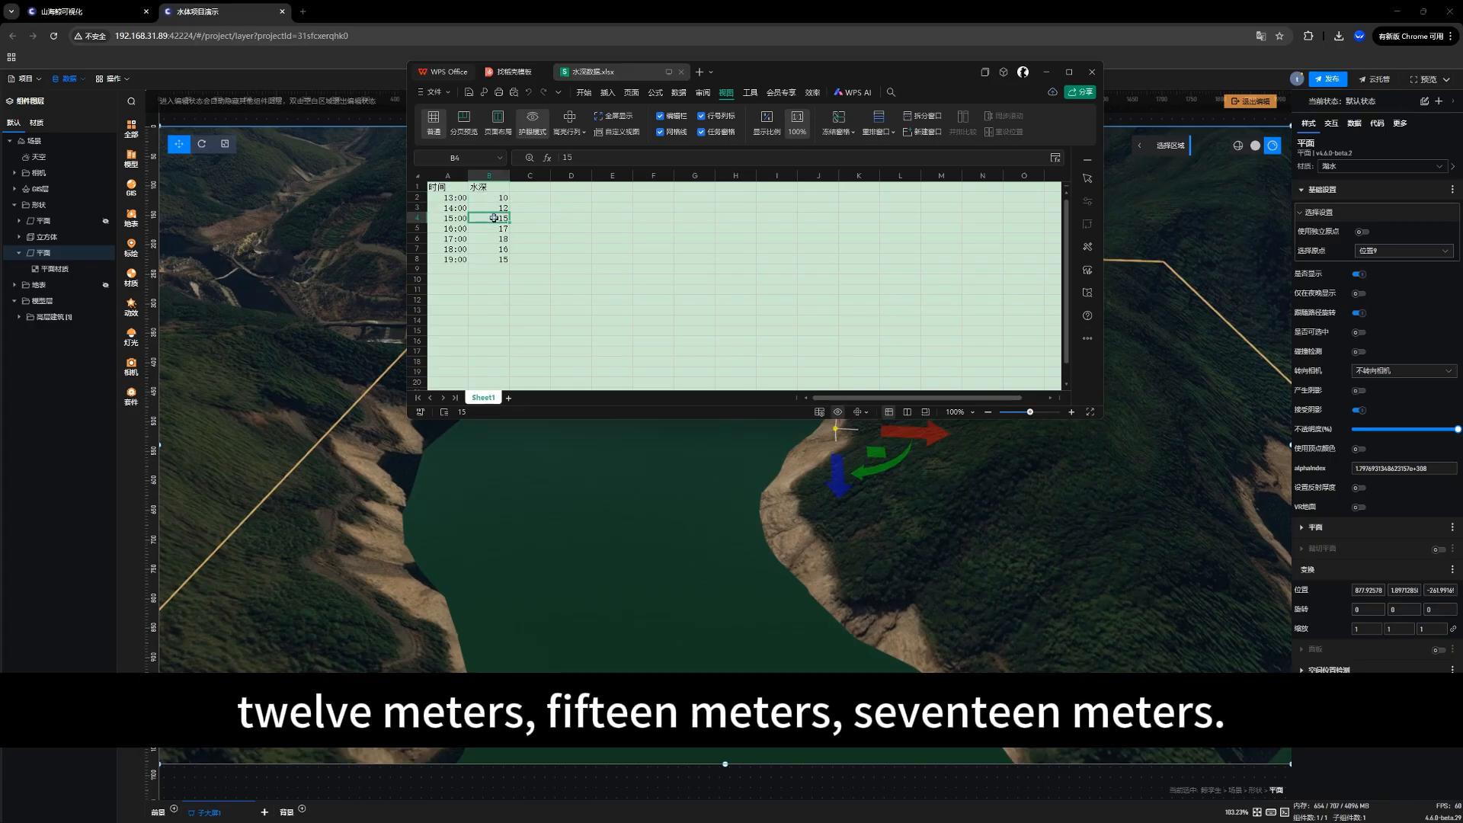
{"action": "left_click", "coordinate": [495, 239]}
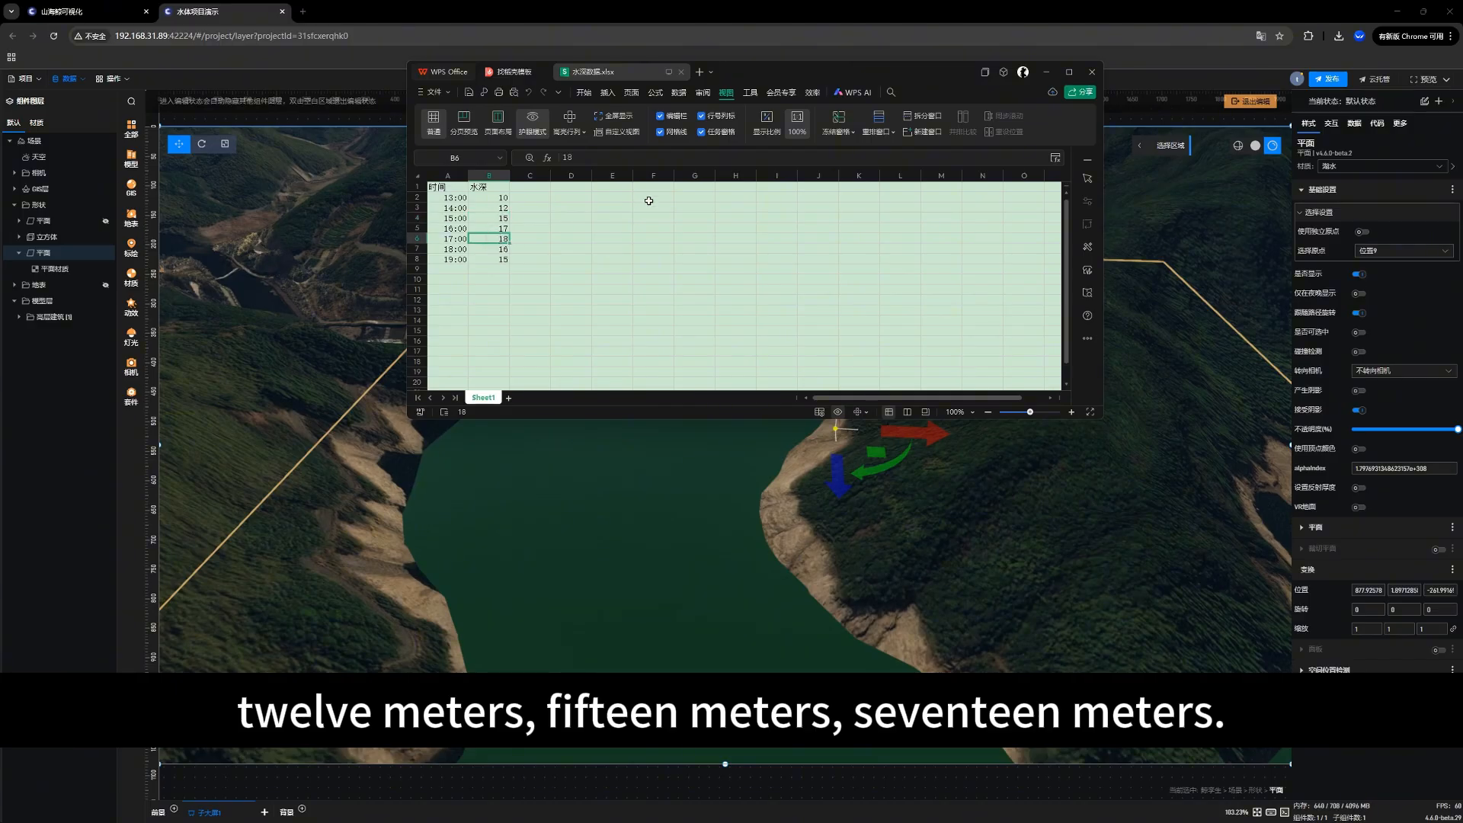
{"action": "left_click_drag", "start_coordinate": [777, 72], "coordinate": [915, 95]}
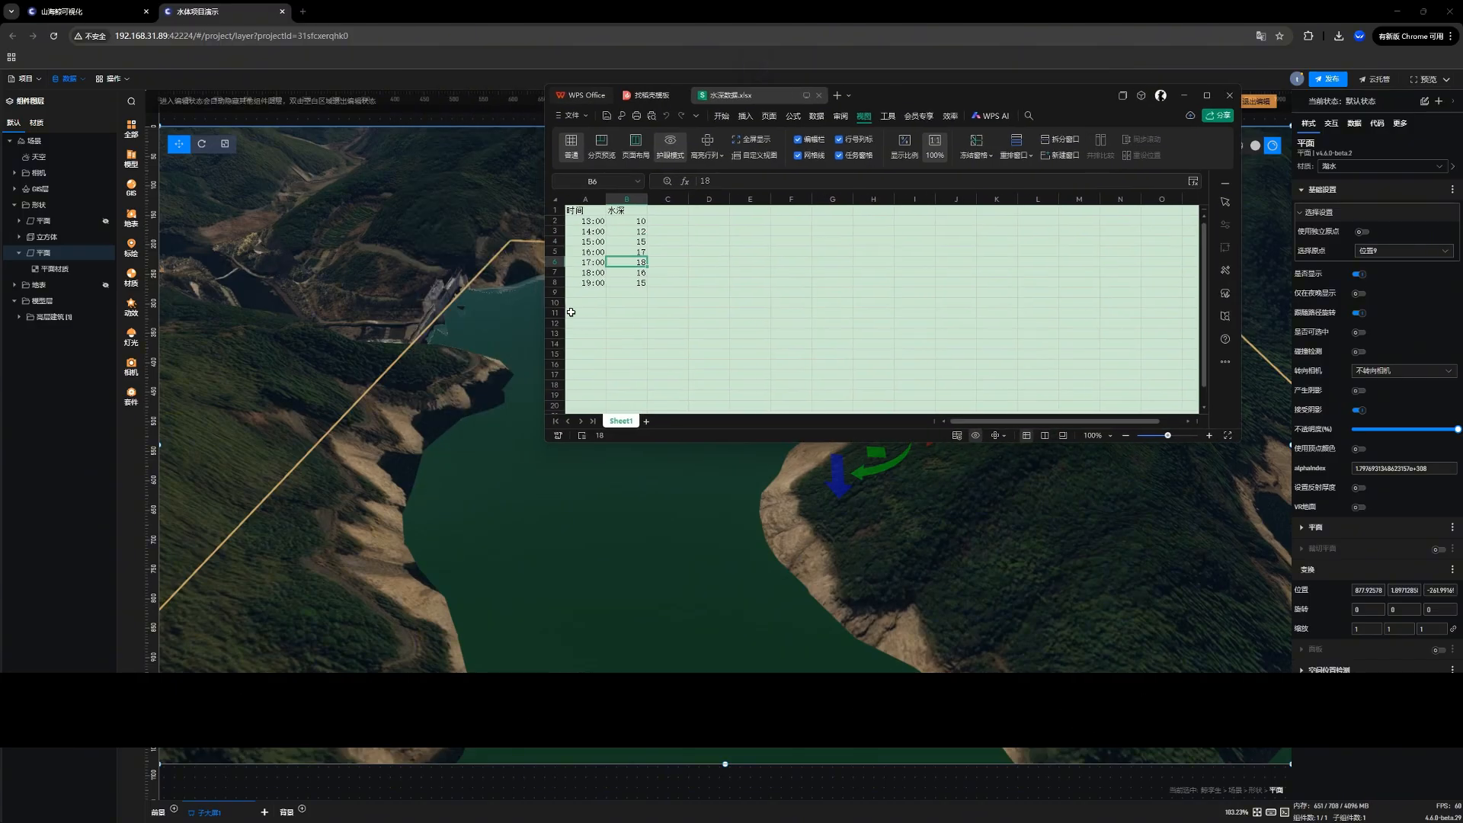
{"action": "left_click_drag", "start_coordinate": [577, 210], "coordinate": [646, 283]}
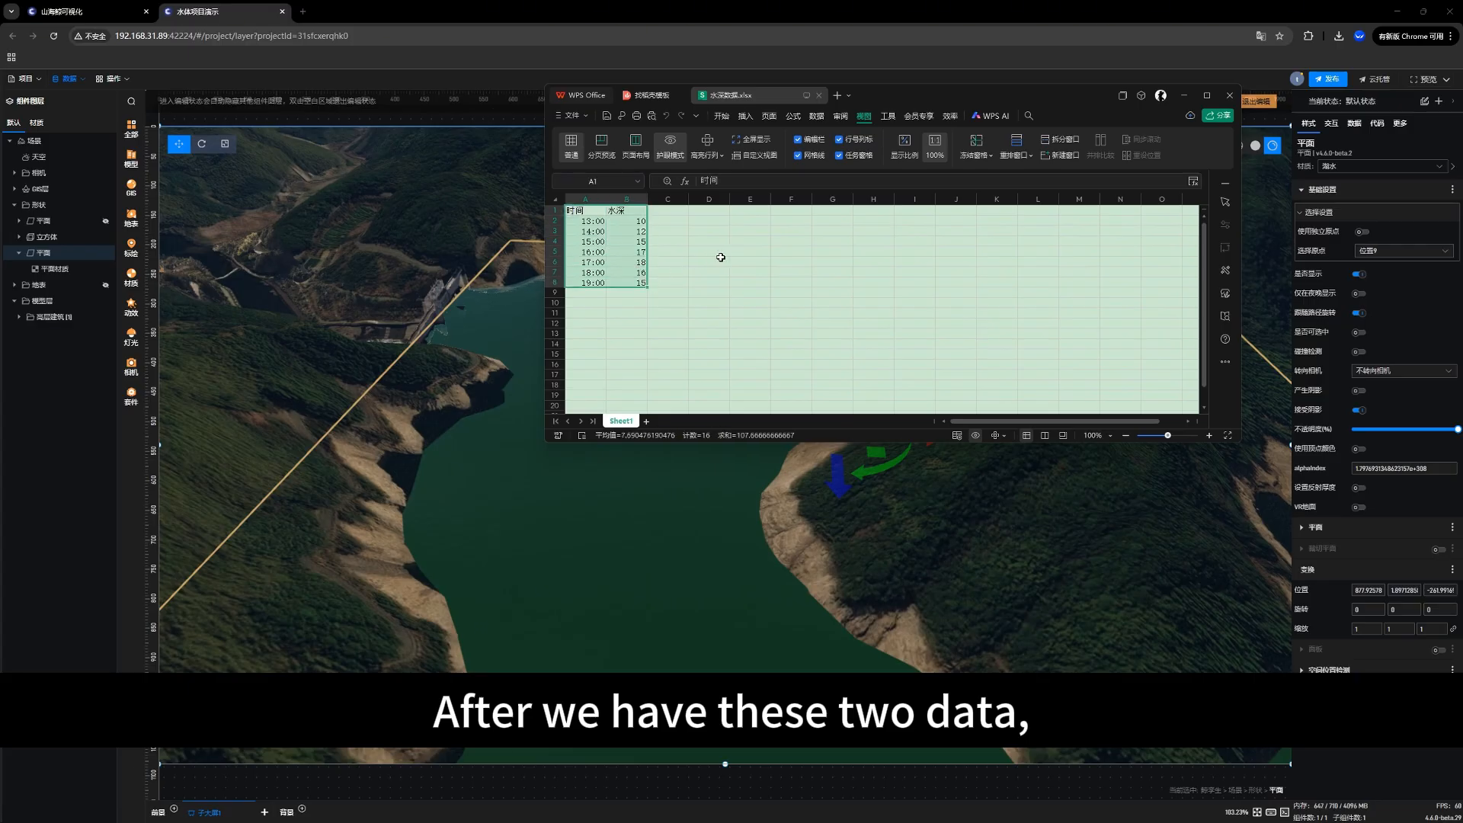
Step: Switch back to the reservoir project in the browser and connect 水深数据.xlsx as a new Excel data source
{"action": "left_click", "coordinate": [80, 80]}
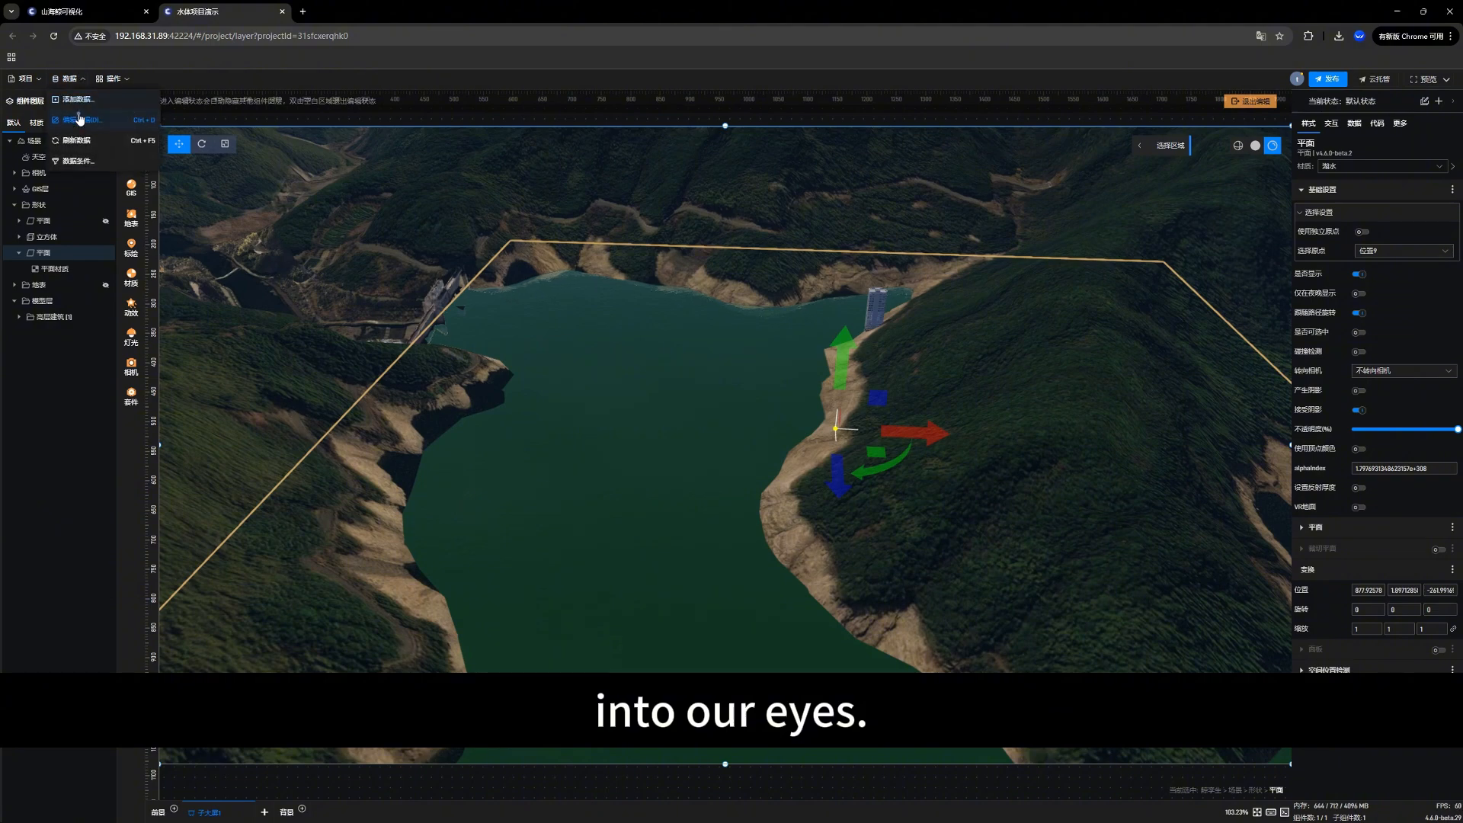
{"action": "left_click", "coordinate": [80, 120]}
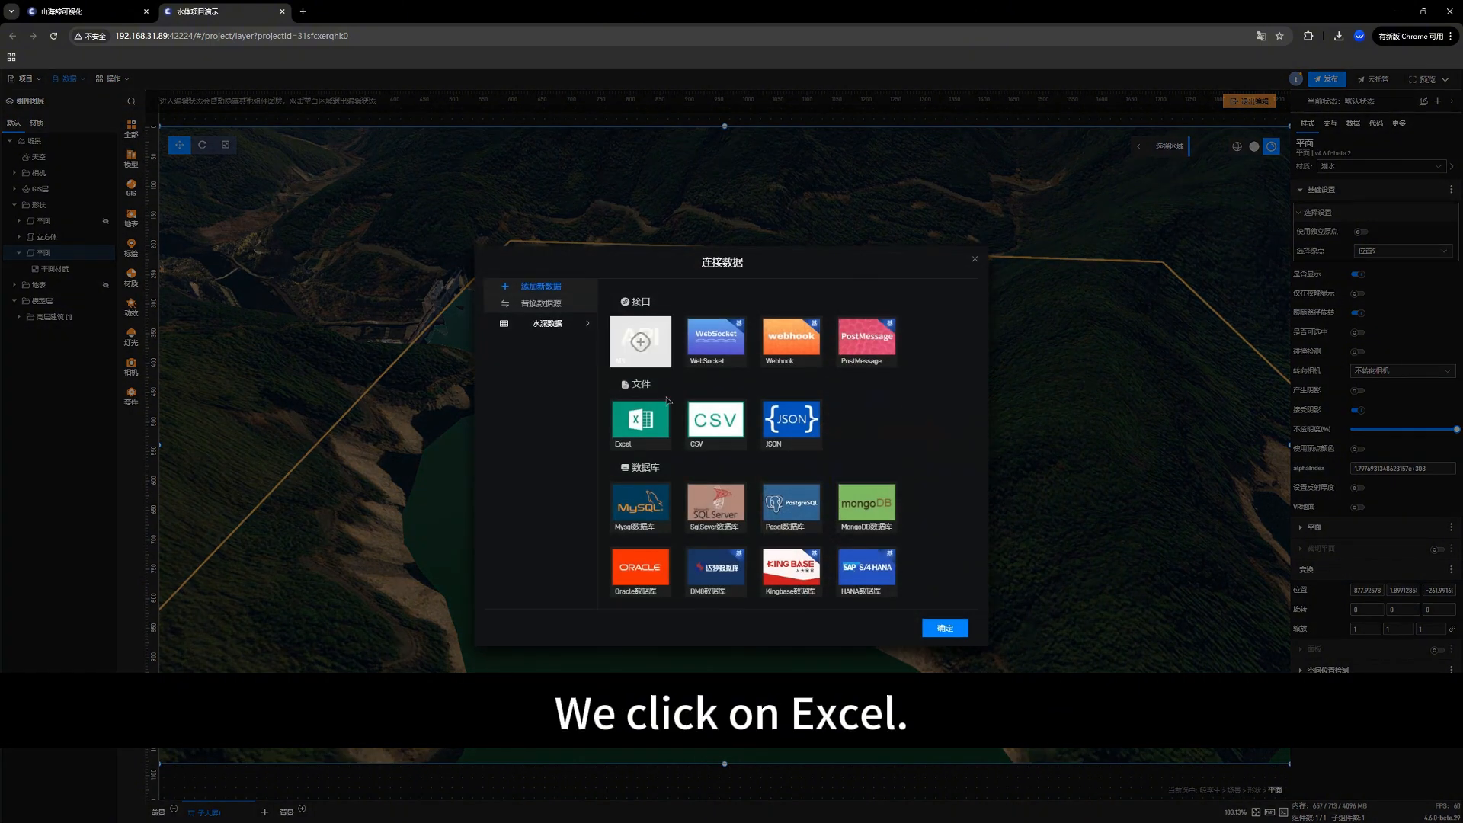
{"action": "left_click", "coordinate": [653, 447]}
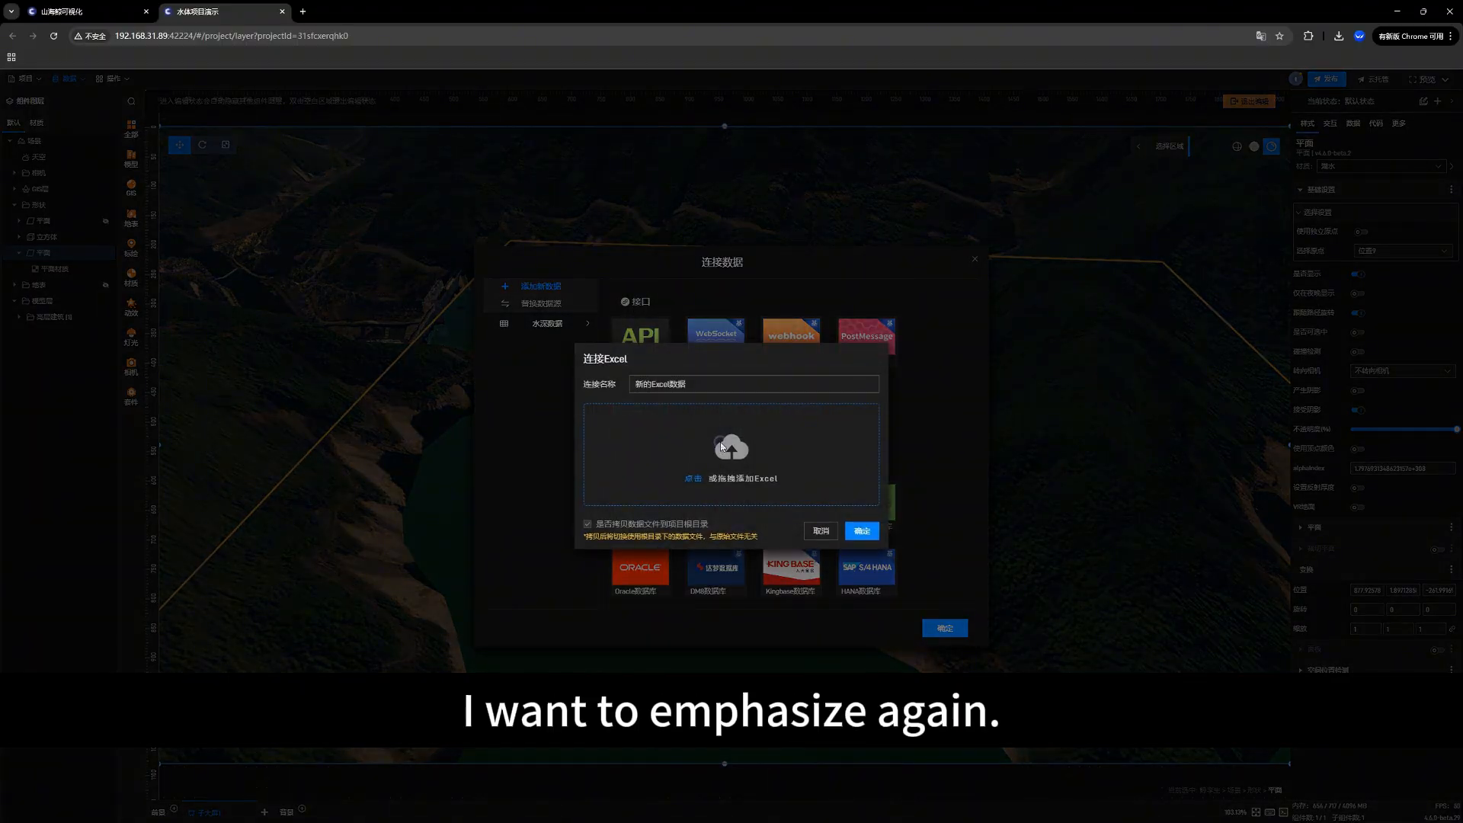
{"action": "left_click", "coordinate": [720, 442]}
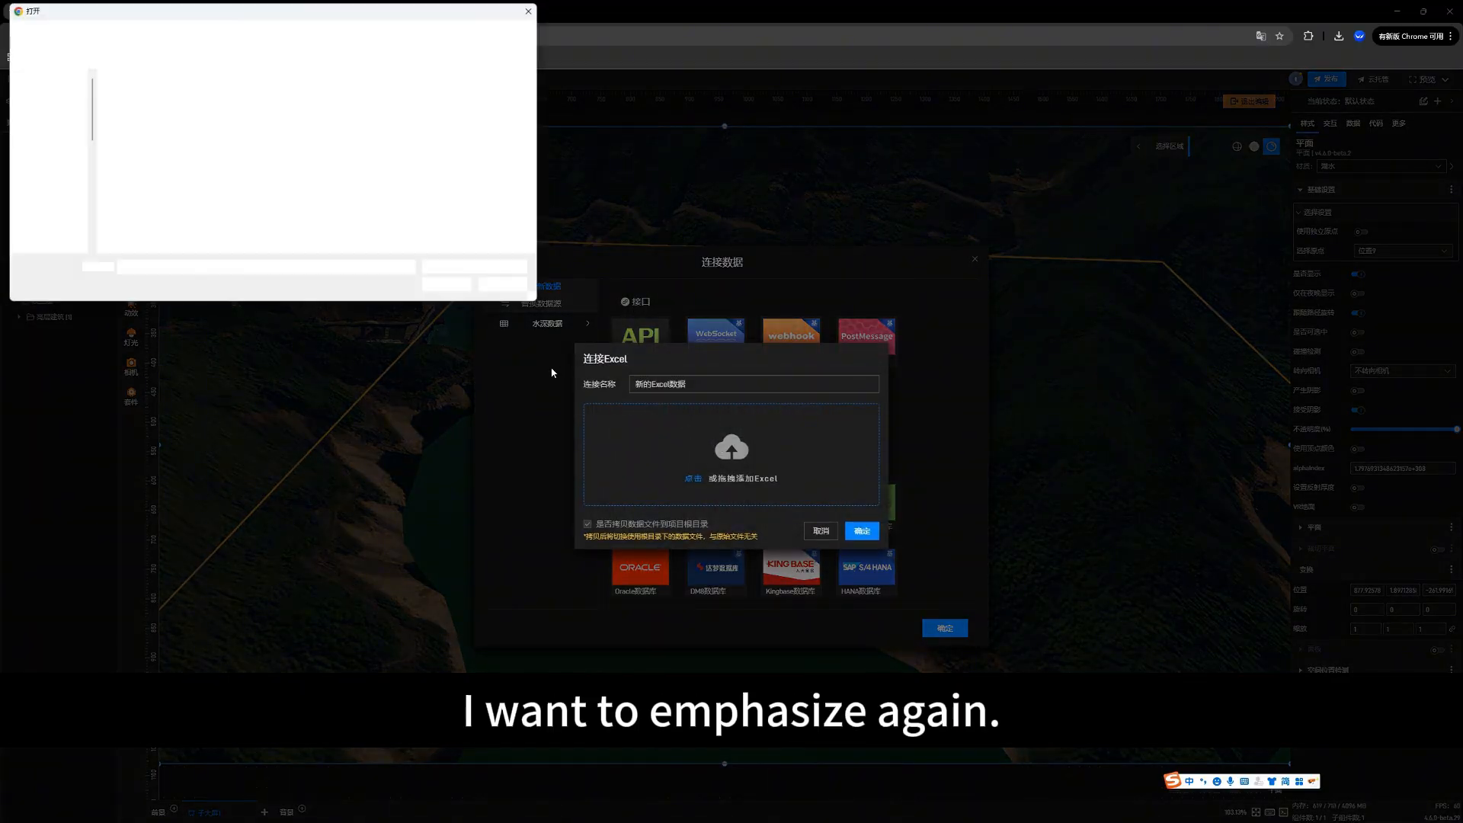
{"action": "left_click", "coordinate": [149, 96]}
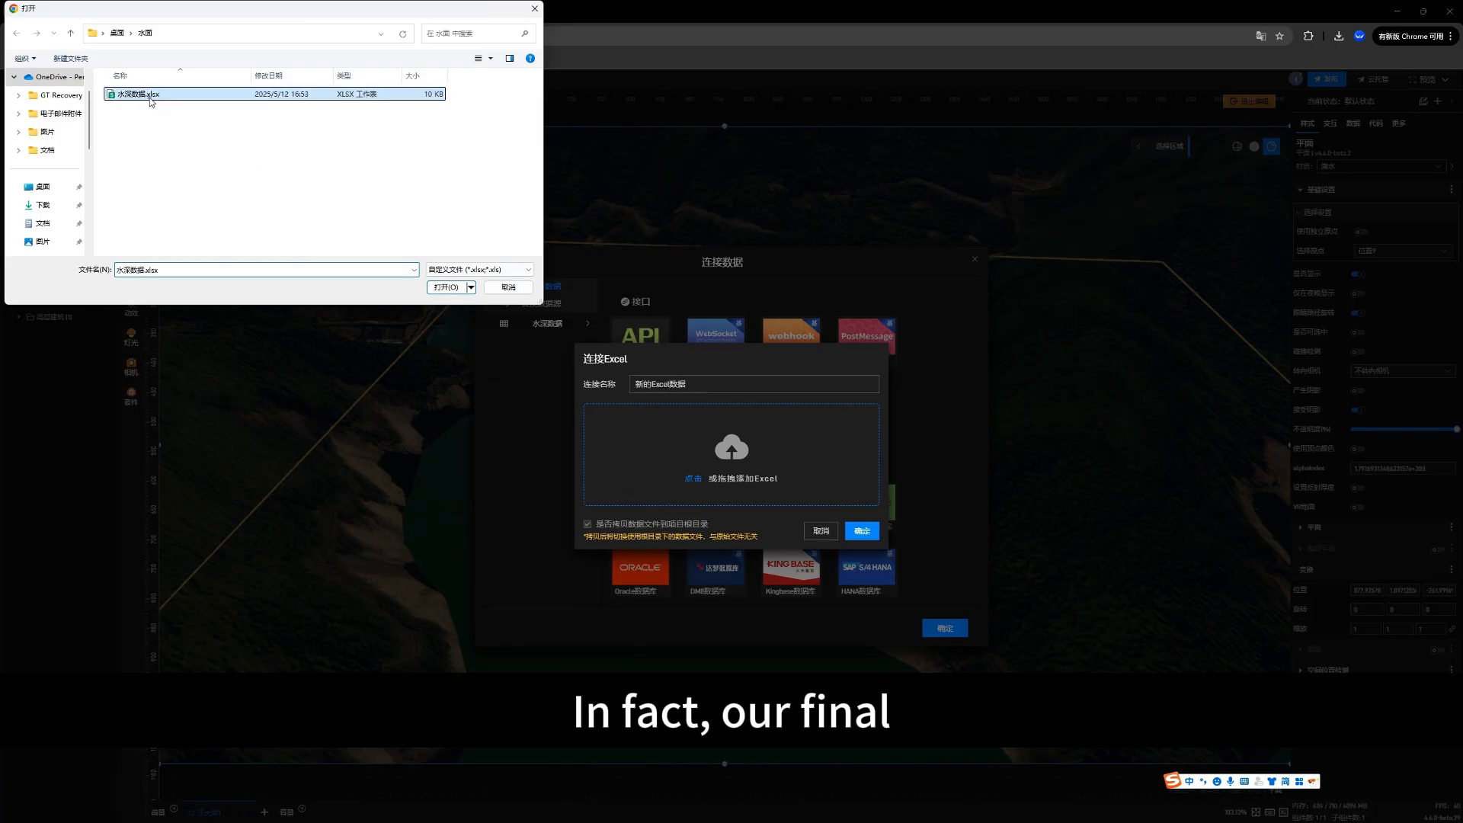
{"action": "double_click", "coordinate": [149, 96]}
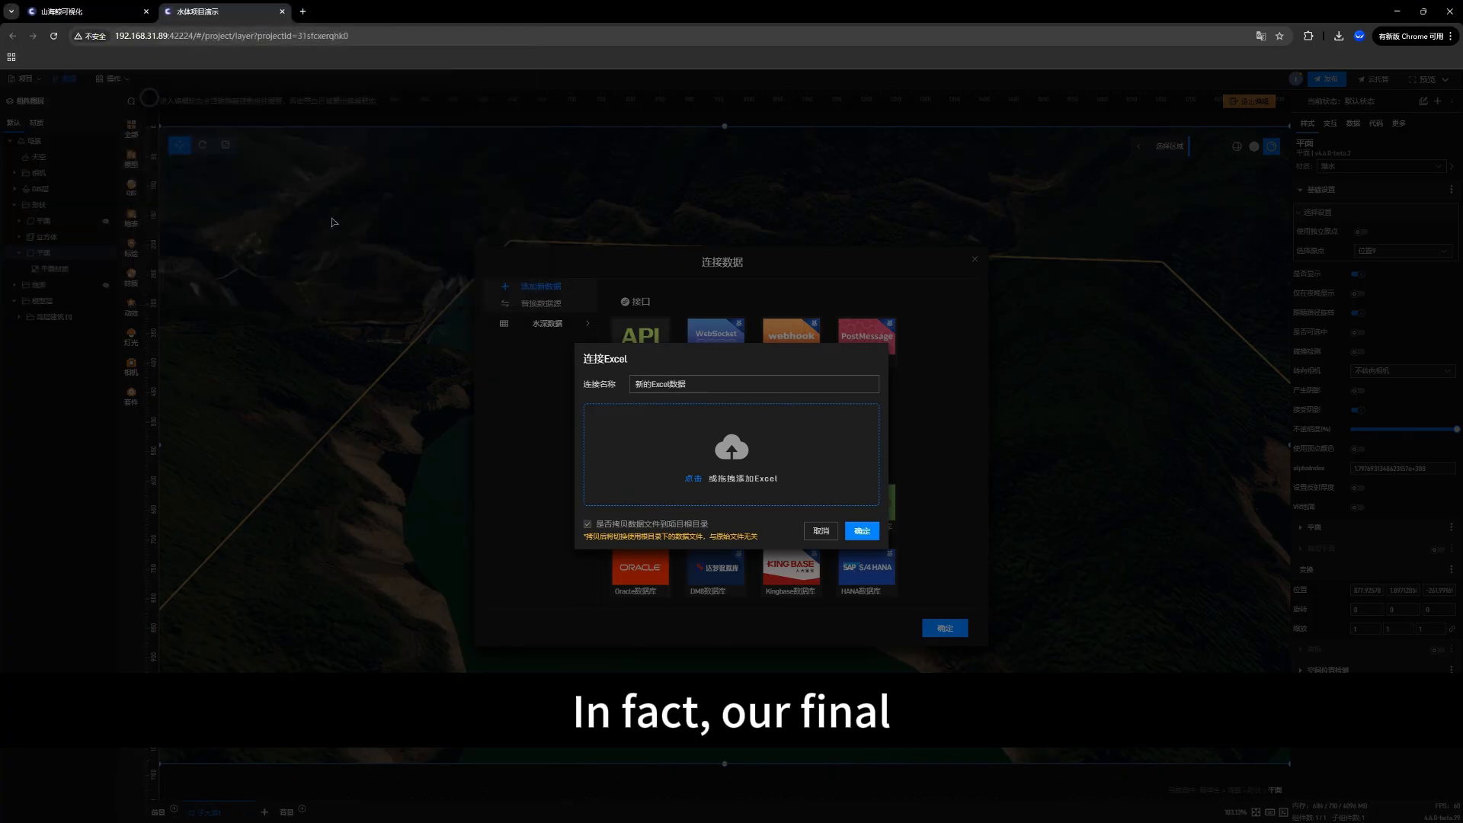
{"action": "left_click", "coordinate": [861, 531]}
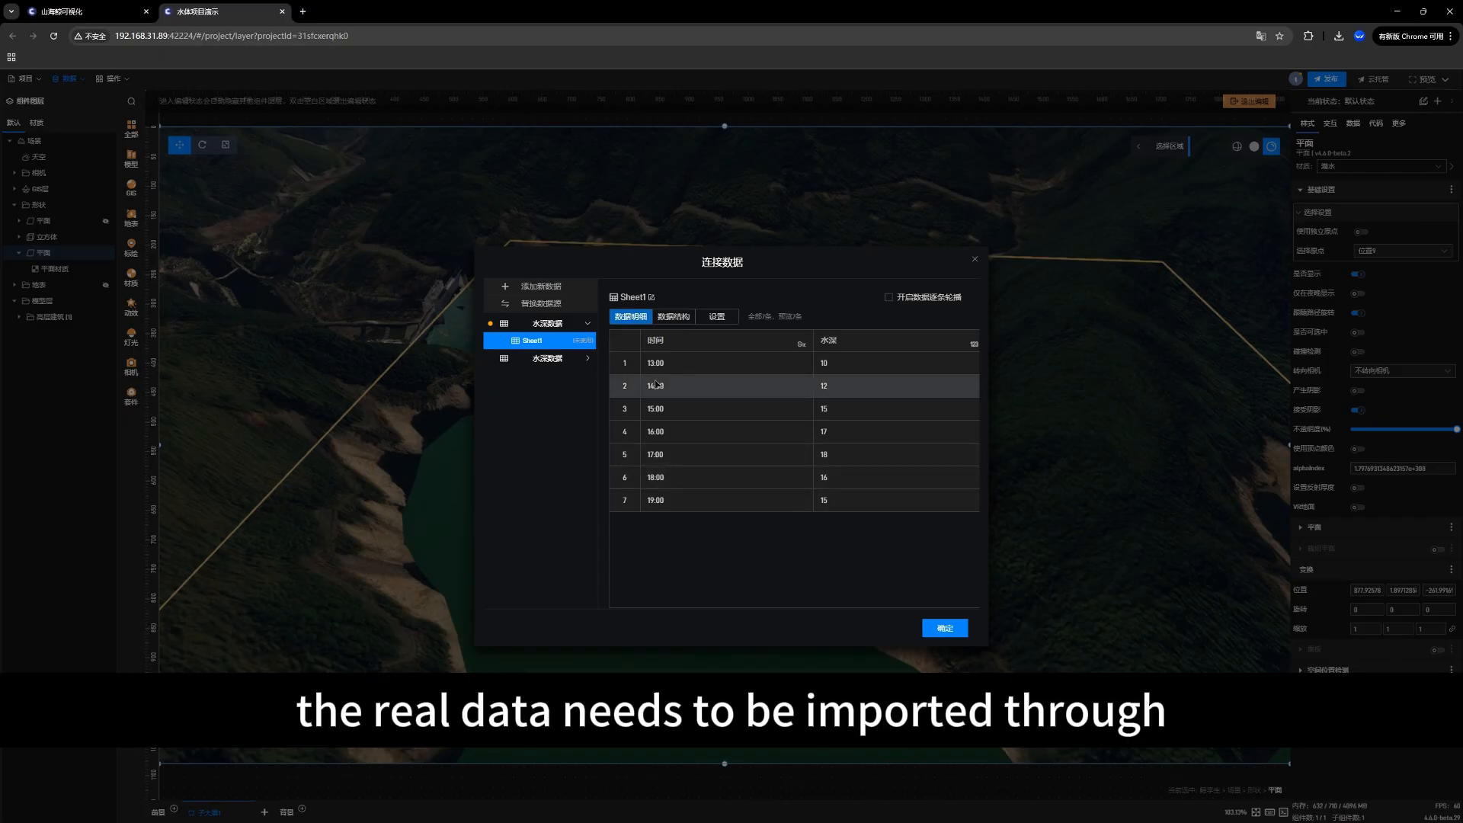
Step: Compare the two 水深数据 data sources and delete the previously imported one stored as data/水深数据.xlsx
{"action": "left_click", "coordinate": [549, 359]}
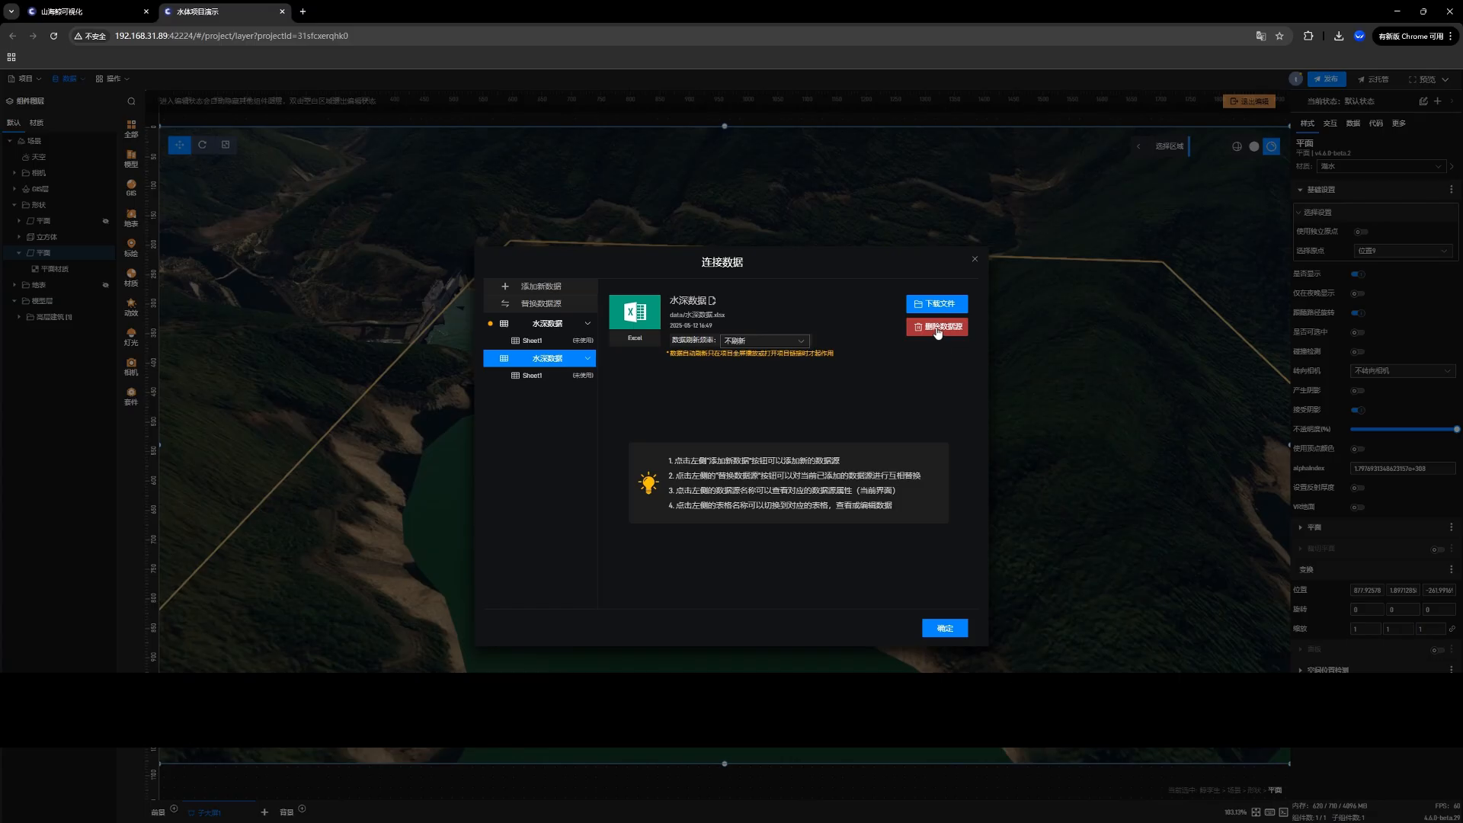
{"action": "left_click", "coordinate": [545, 326]}
{"action": "left_click", "coordinate": [544, 345]}
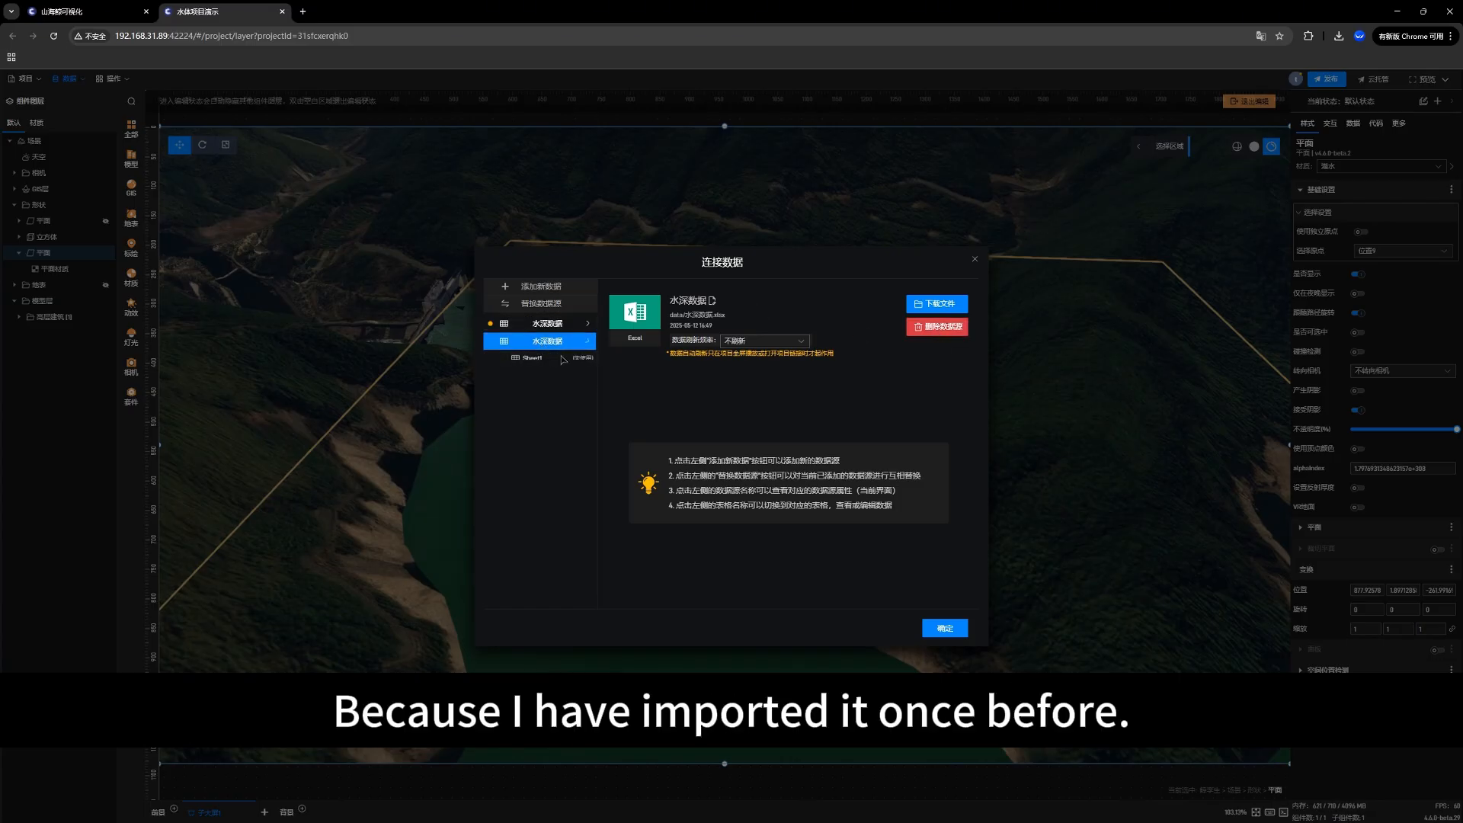
{"action": "left_click", "coordinate": [543, 341]}
{"action": "left_click", "coordinate": [562, 326]}
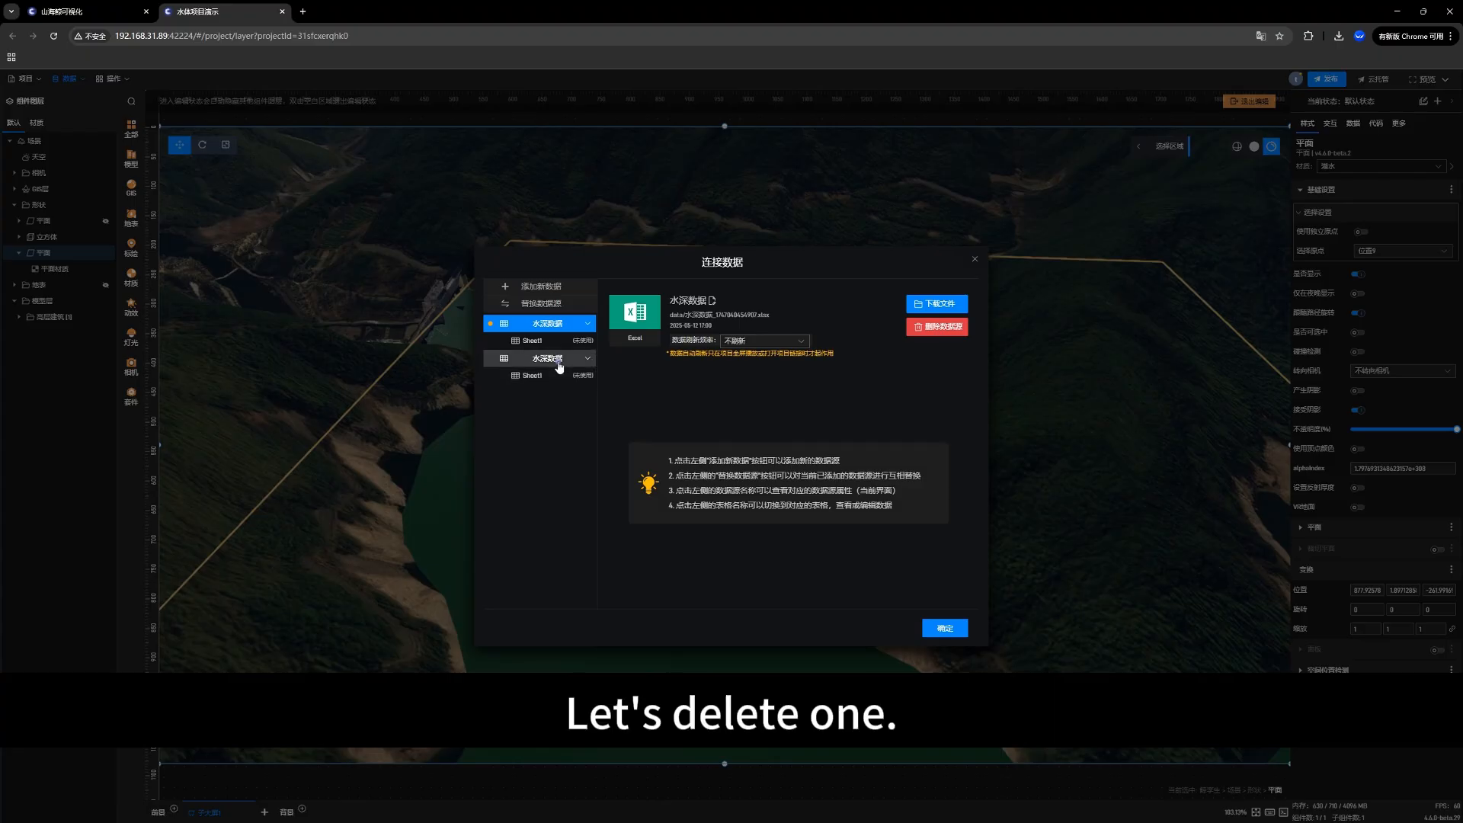
{"action": "left_click", "coordinate": [559, 360]}
{"action": "left_click", "coordinate": [940, 328]}
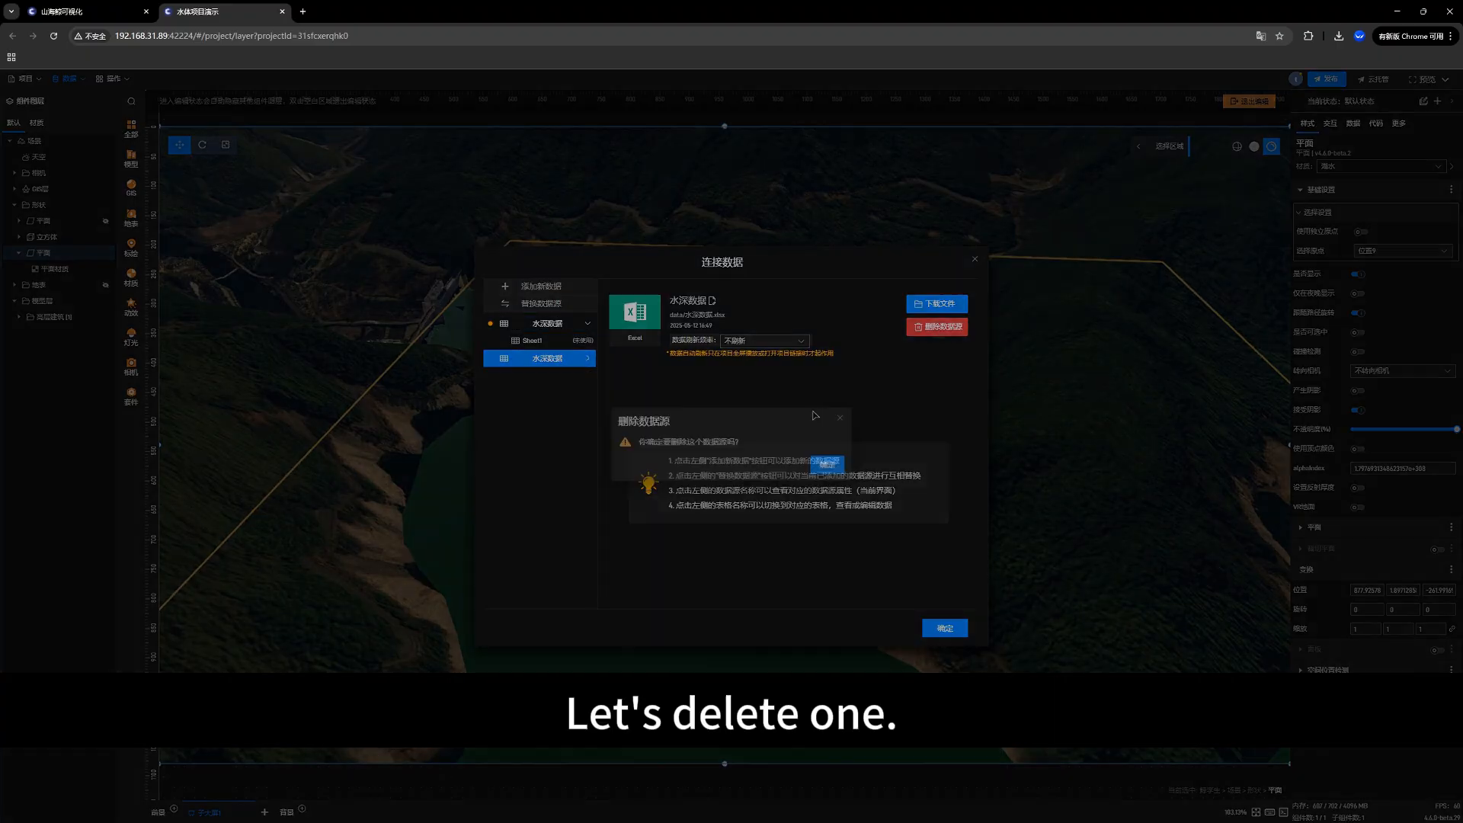
{"action": "left_click", "coordinate": [825, 463]}
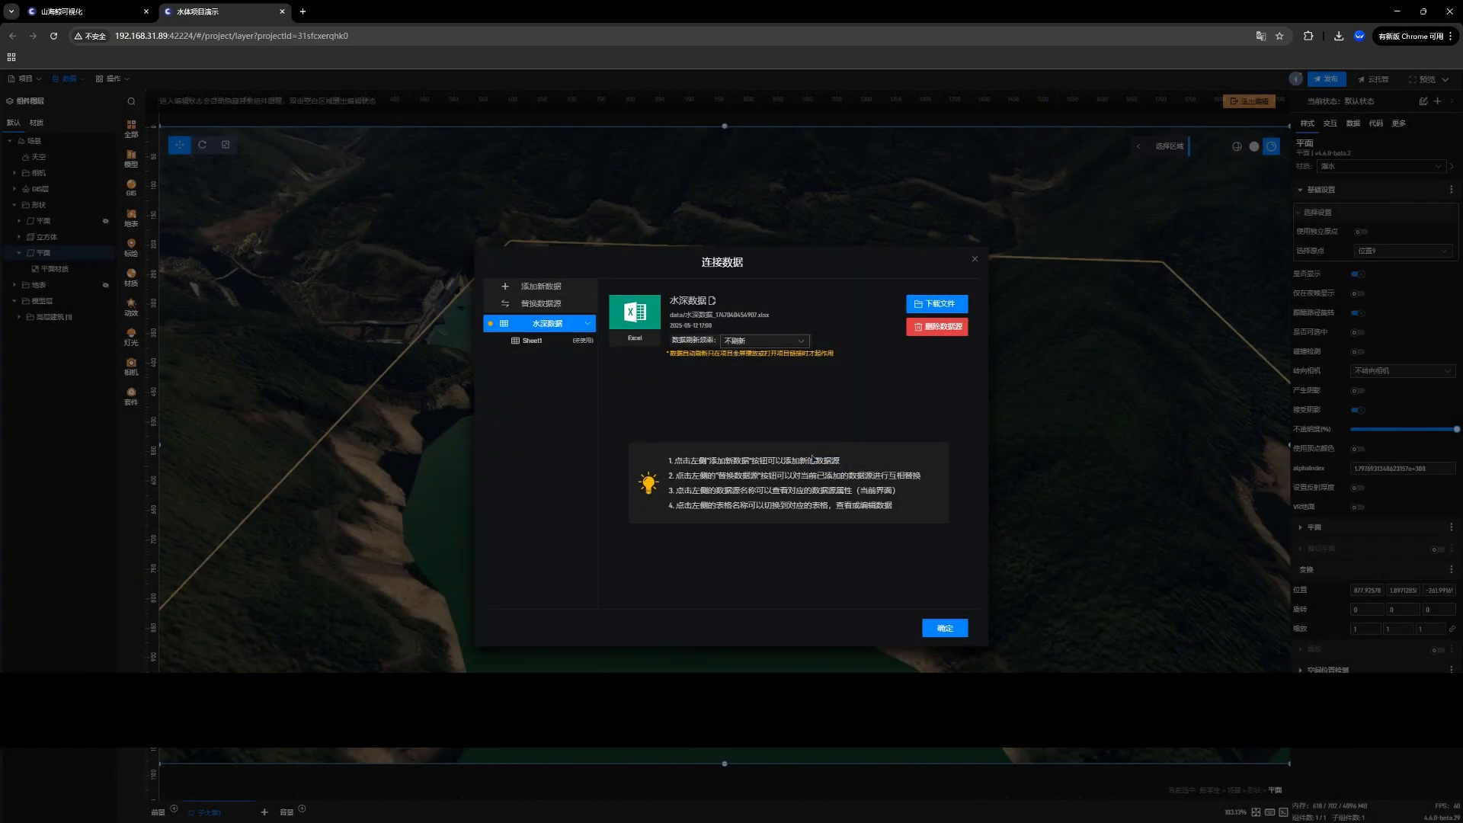
Step: Review the remaining 水深数据 source and the connection types available for adding new data
{"action": "left_click", "coordinate": [525, 340]}
{"action": "left_click", "coordinate": [533, 323]}
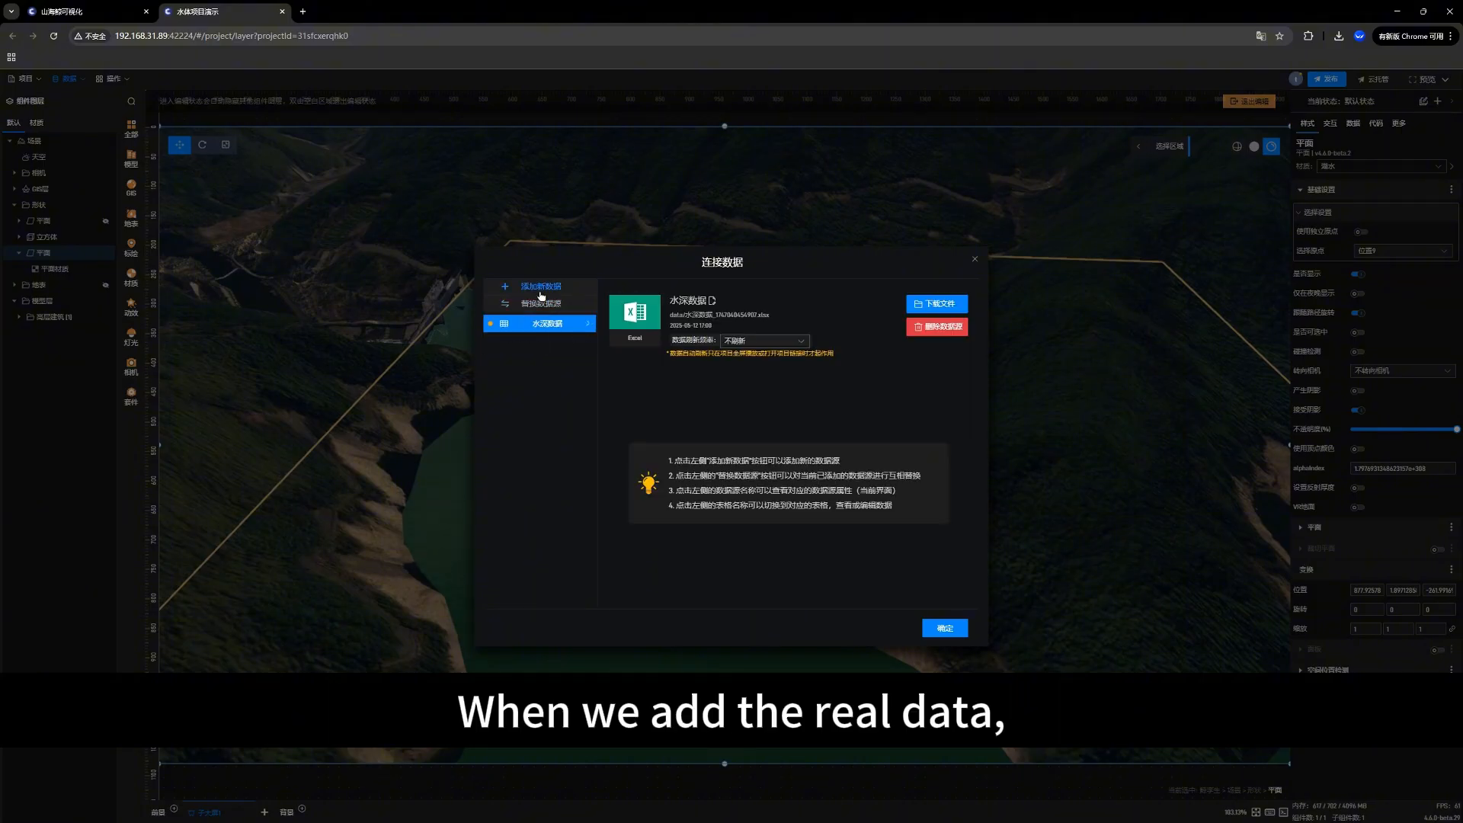
{"action": "left_click", "coordinate": [540, 294]}
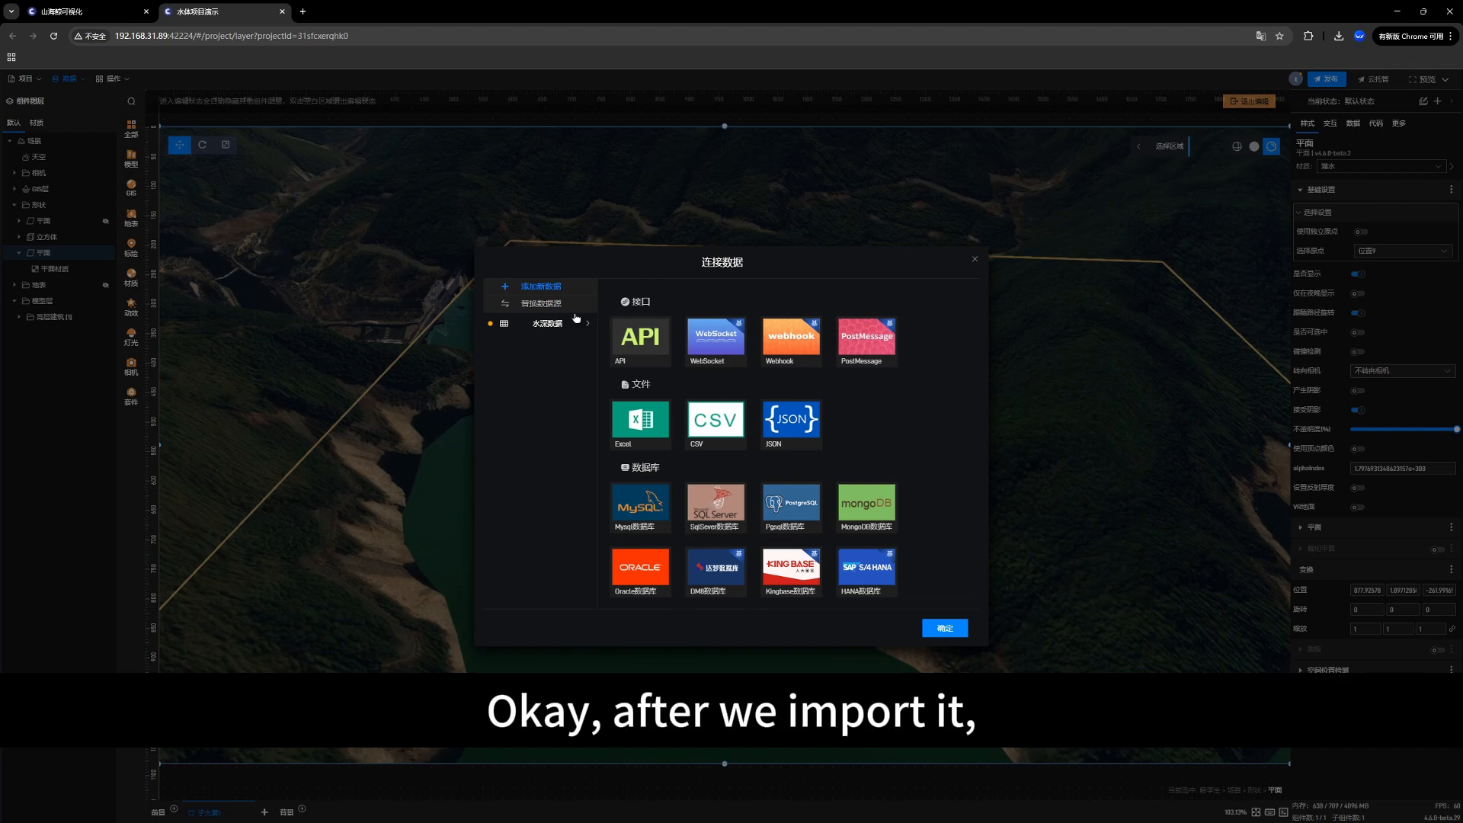
{"action": "left_click", "coordinate": [560, 328]}
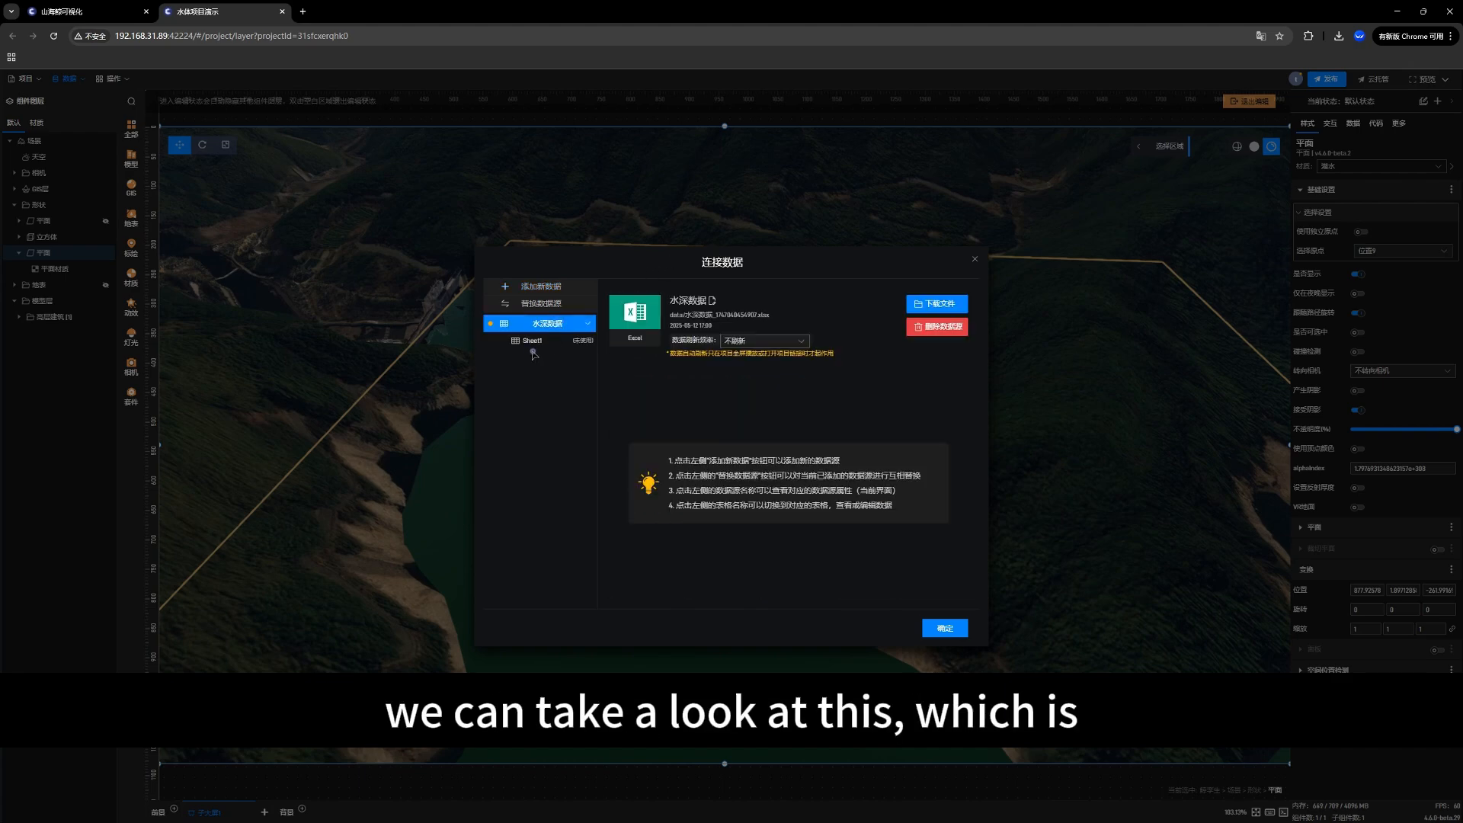
Step: Enable record-by-record playback (开启数据逐条轮播) with looping (循环) for Sheet1 of the 水深数据 source and apply the data settings
{"action": "left_click", "coordinate": [534, 343]}
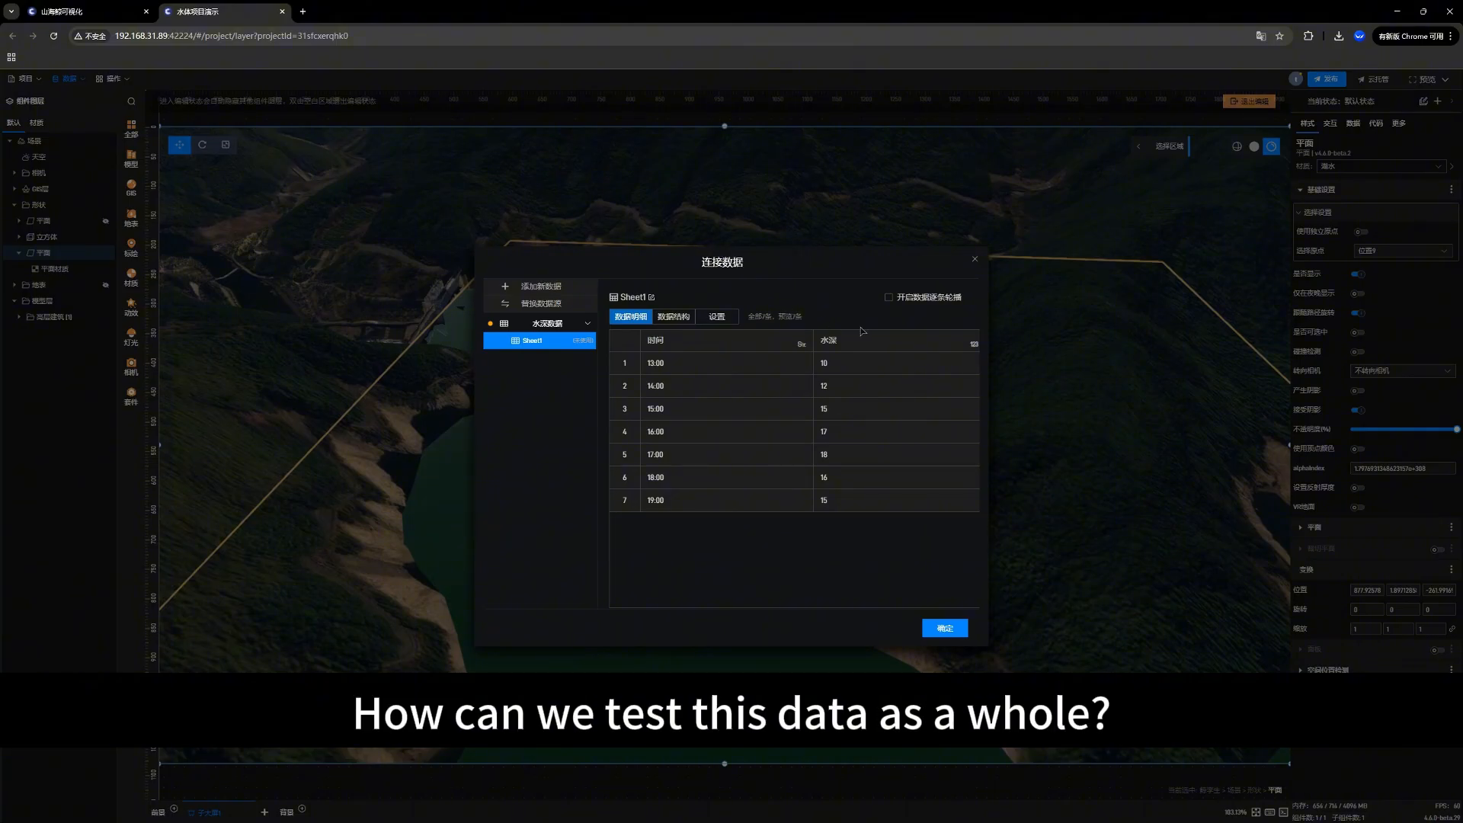
{"action": "left_click_drag", "start_coordinate": [695, 262], "coordinate": [603, 233]}
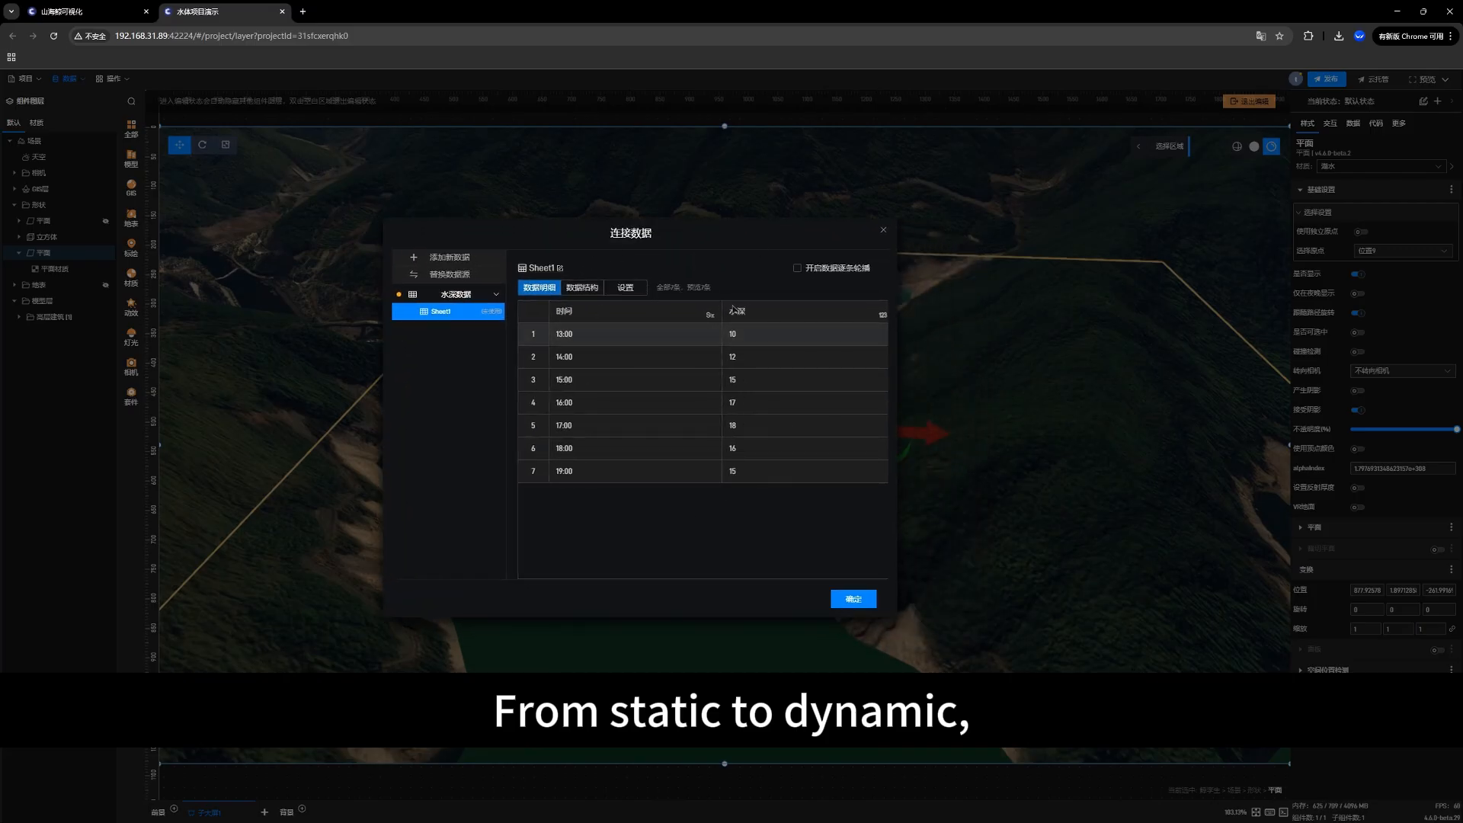
{"action": "left_click", "coordinate": [814, 275]}
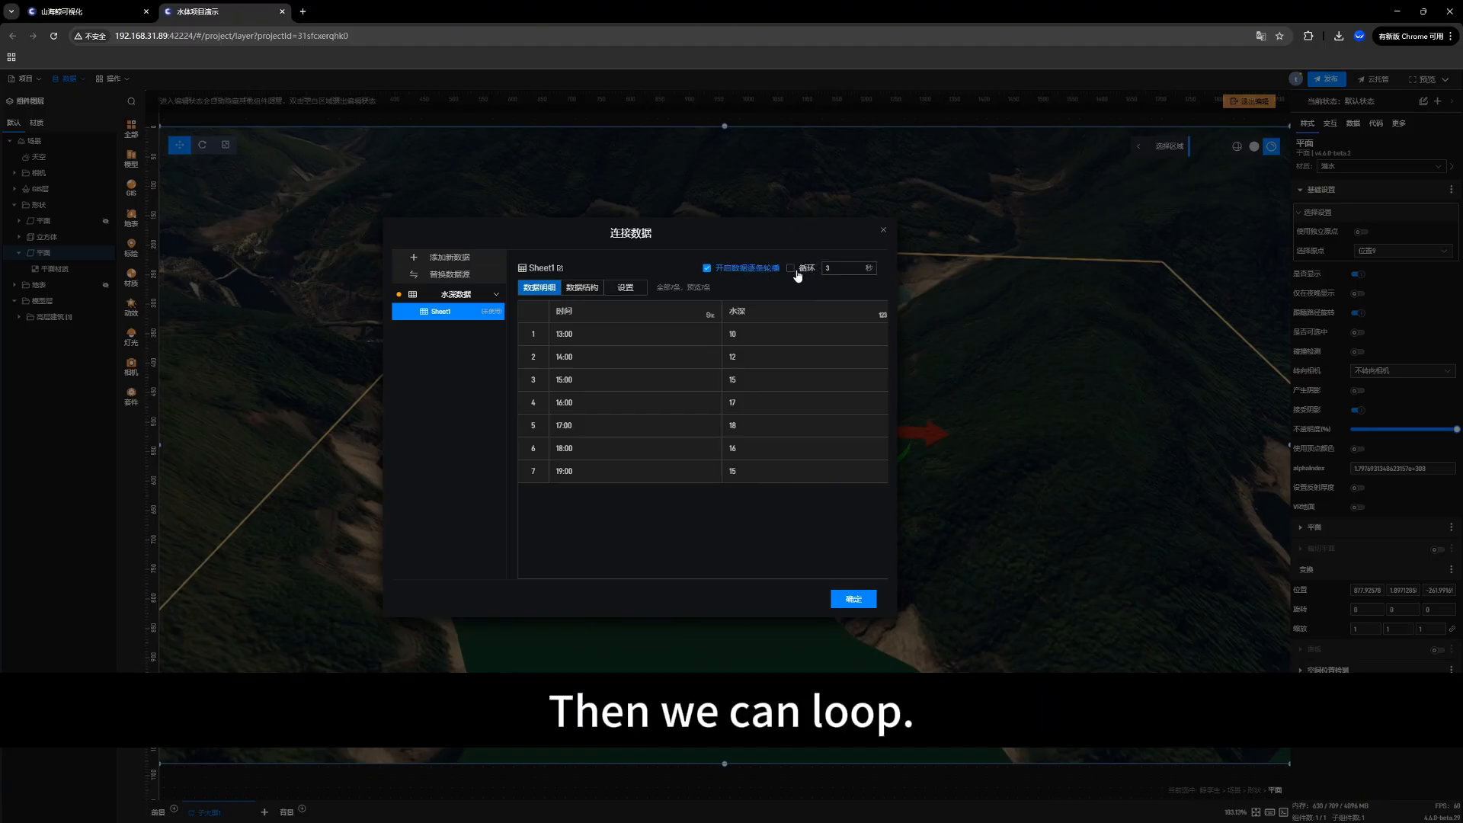
{"action": "left_click", "coordinate": [797, 271]}
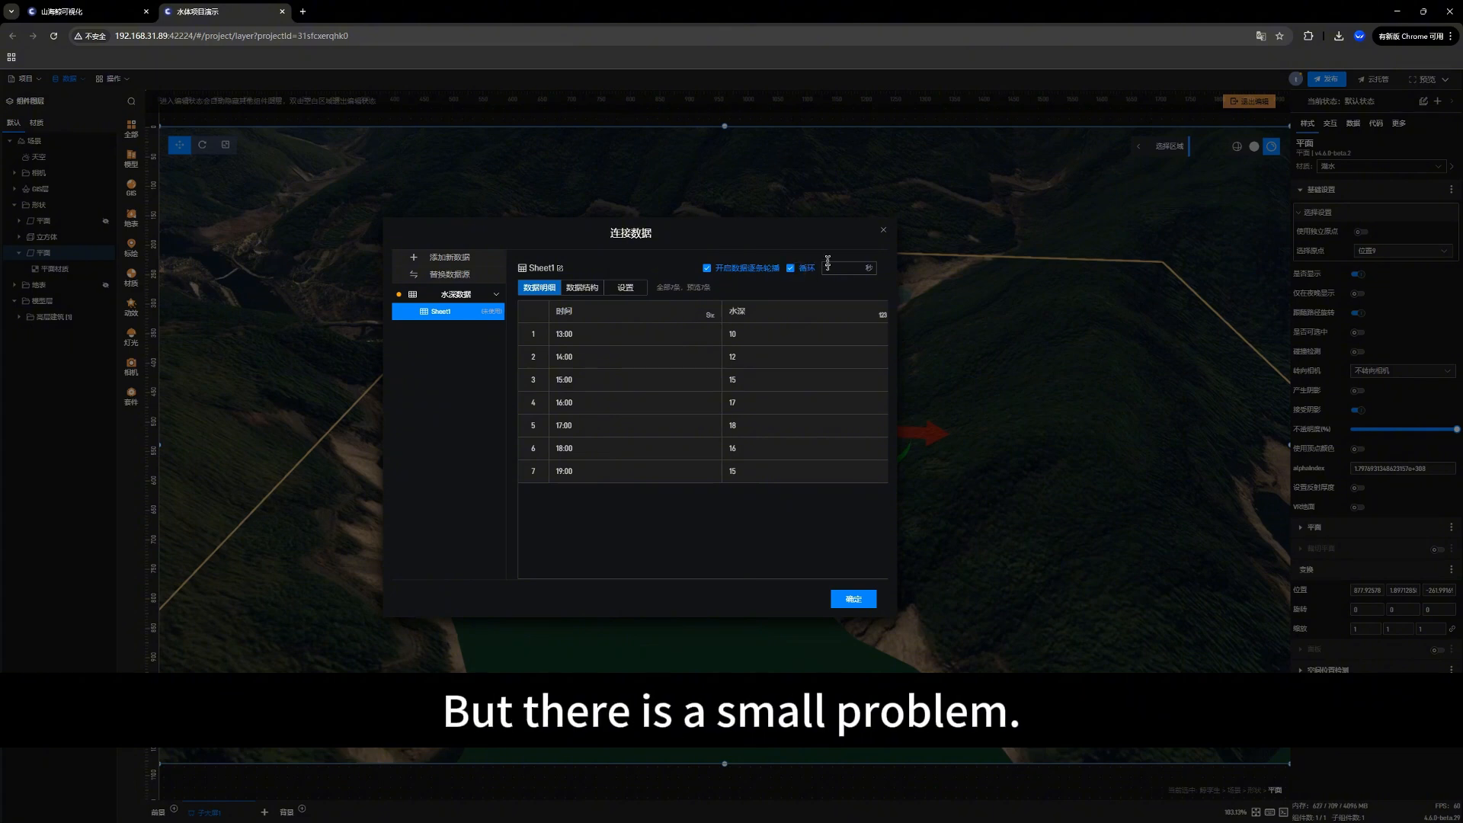
{"action": "double_click", "coordinate": [560, 473]}
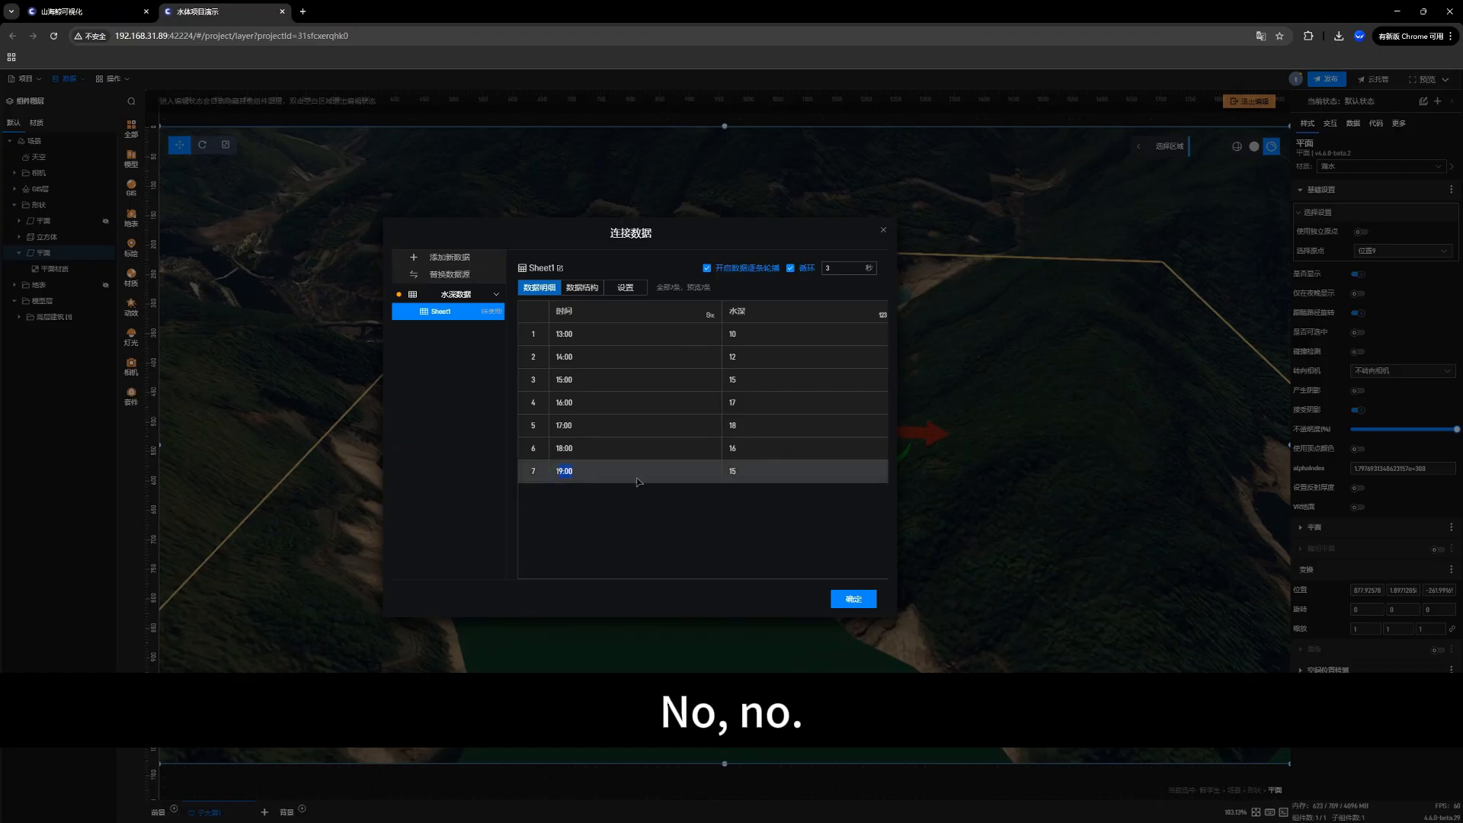
{"action": "left_click", "coordinate": [745, 480]}
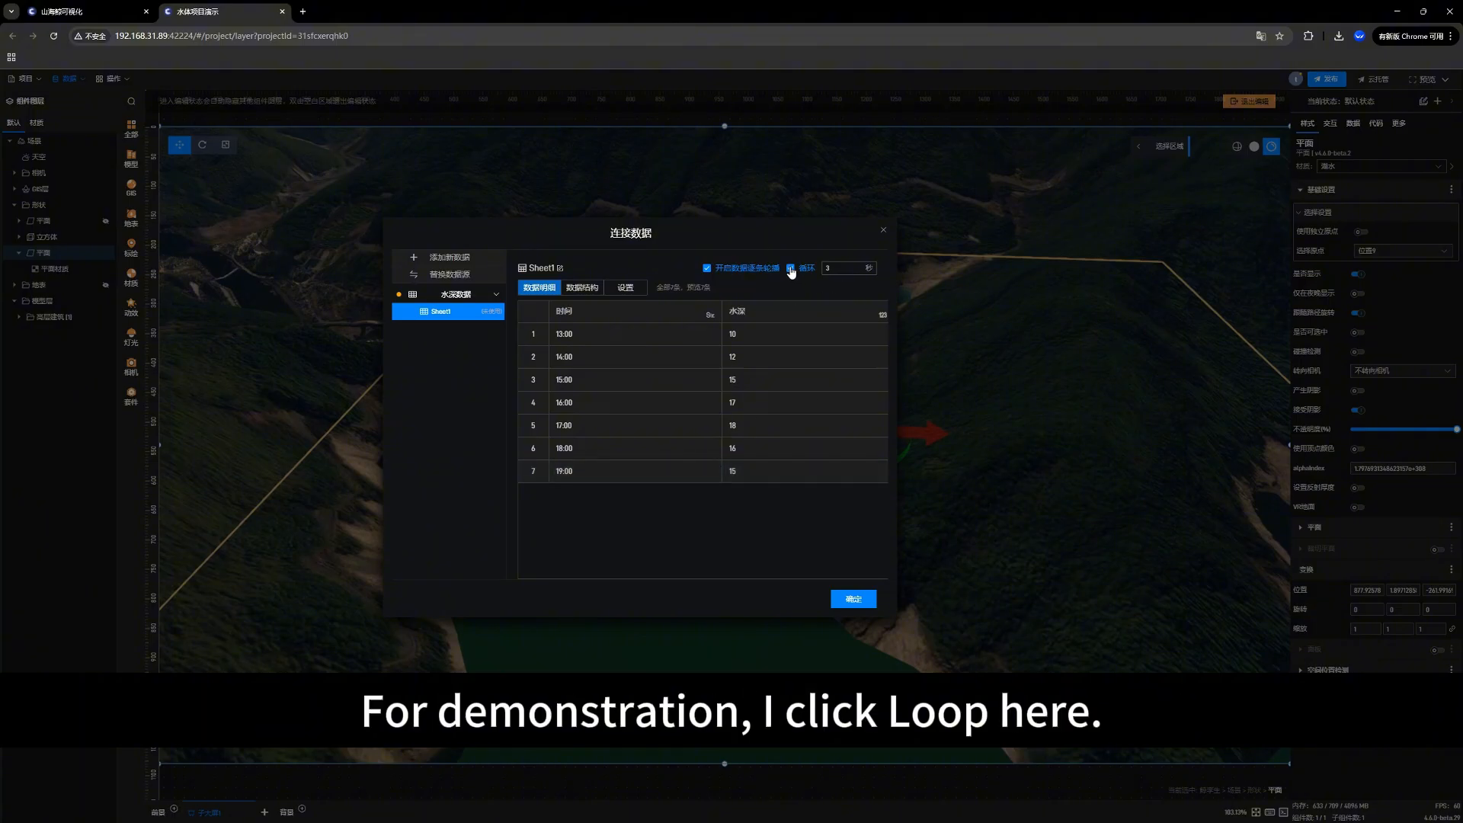
{"action": "left_click", "coordinate": [828, 267]}
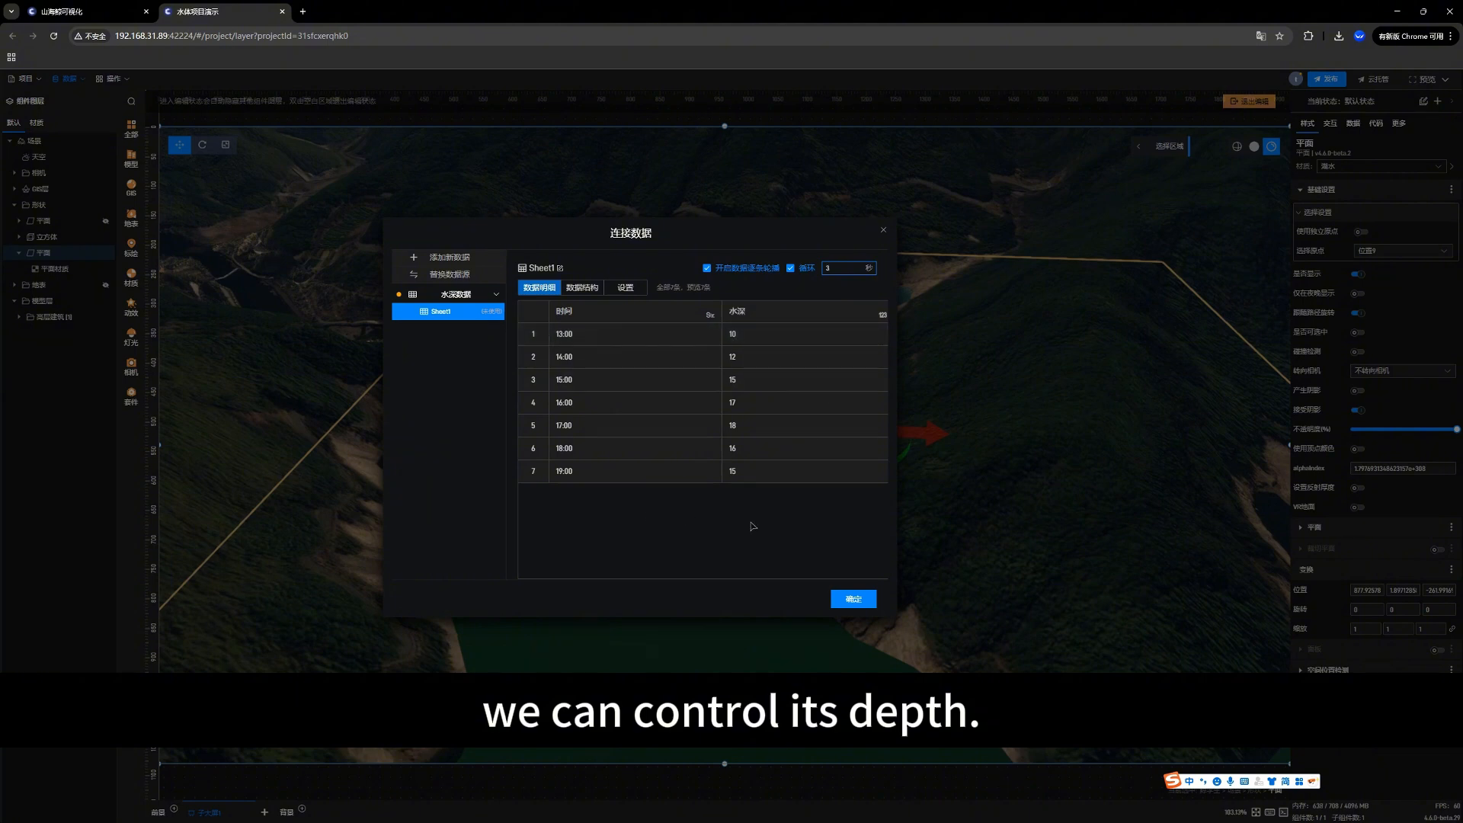
{"action": "left_click", "coordinate": [855, 602]}
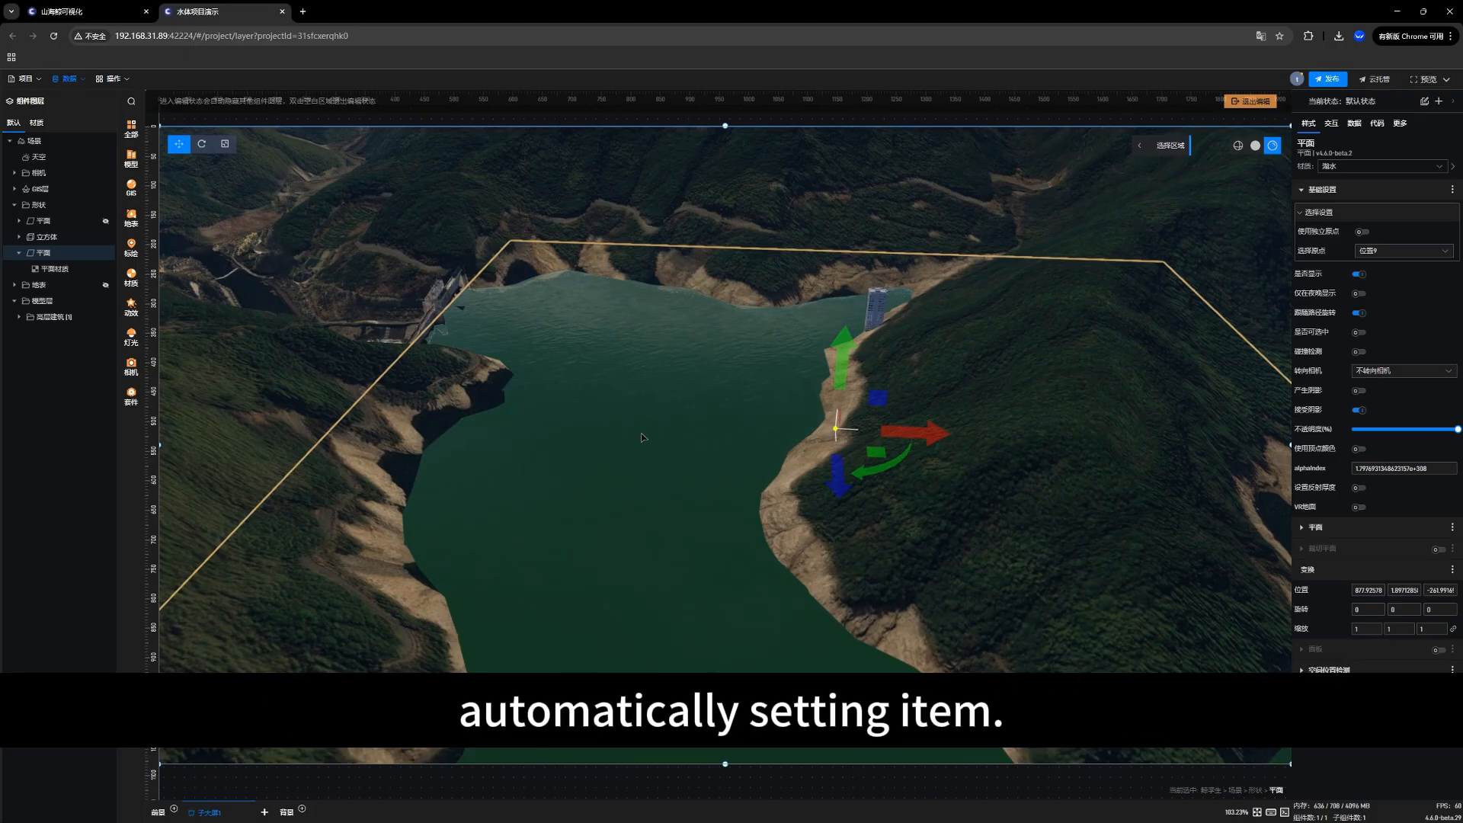
Step: Vary the water plane's Y position up and down to test the water level, ending at about -3.1
{"action": "scroll", "coordinate": [644, 442], "scroll_direction": "up", "scroll_amount": 3}
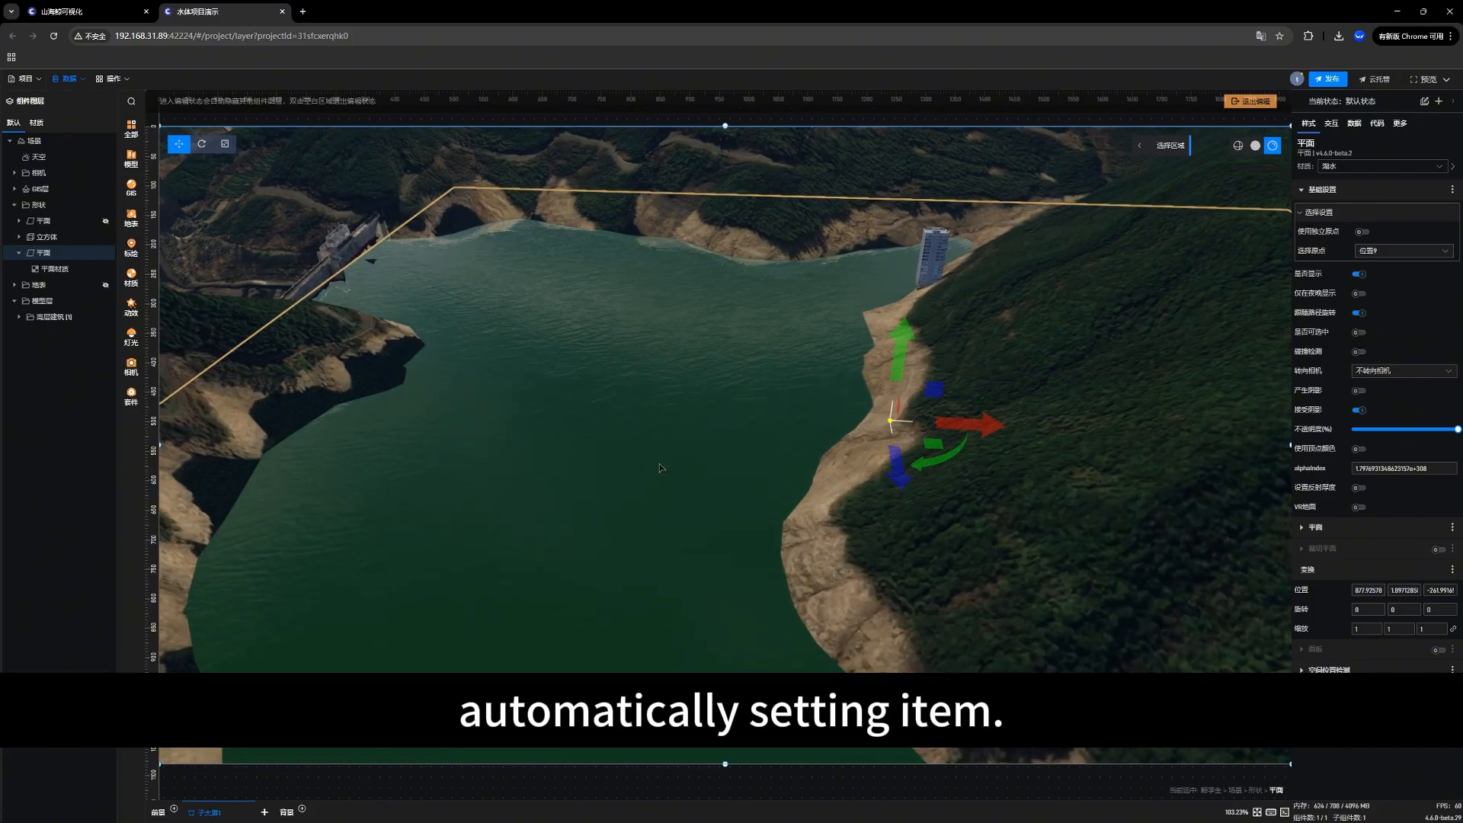
{"action": "left_click_drag", "start_coordinate": [618, 477], "coordinate": [636, 469]}
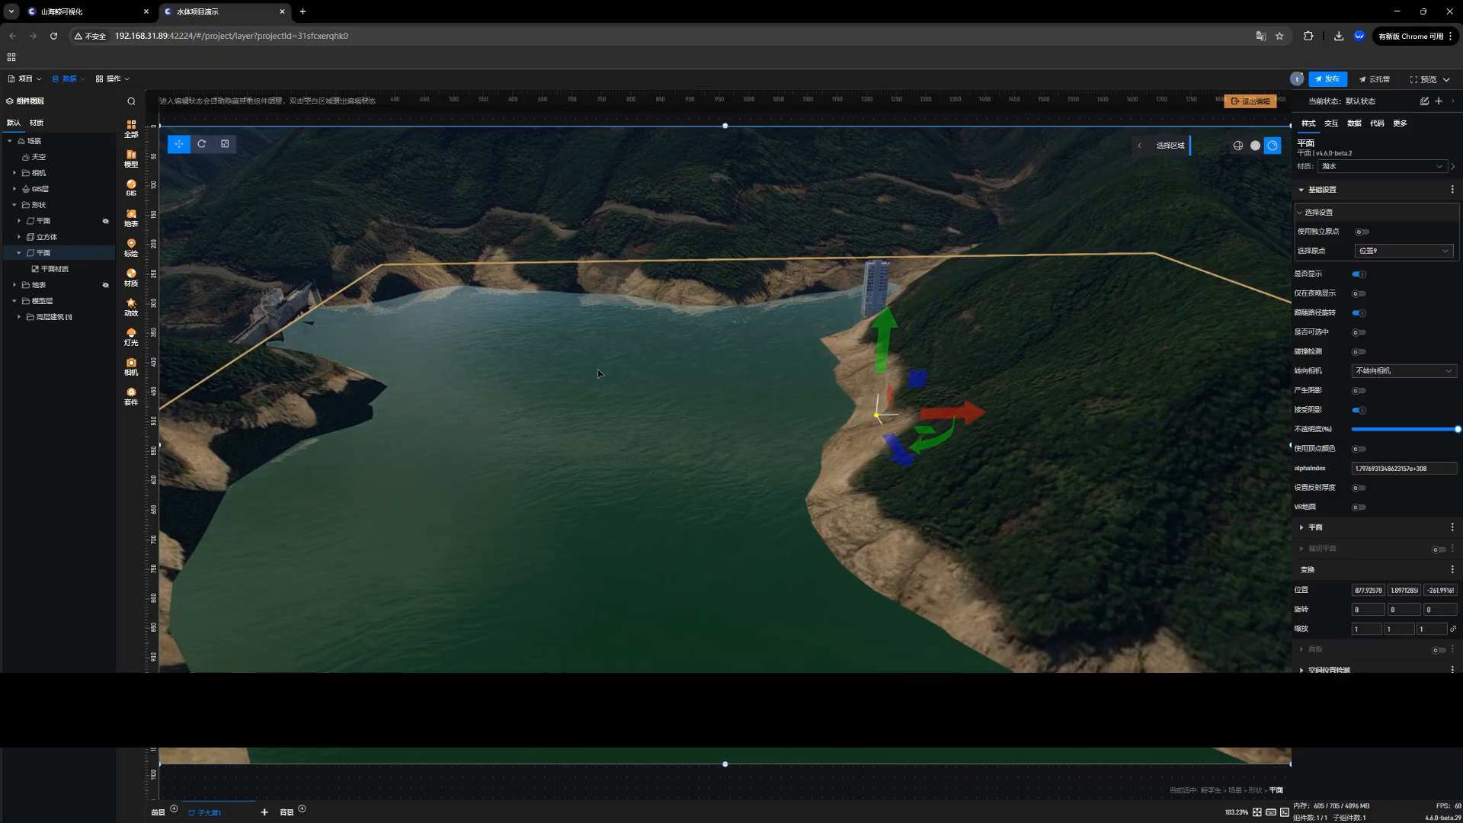
{"action": "left_click_drag", "start_coordinate": [606, 377], "coordinate": [573, 365]}
{"action": "left_click_drag", "start_coordinate": [519, 454], "coordinate": [574, 441]}
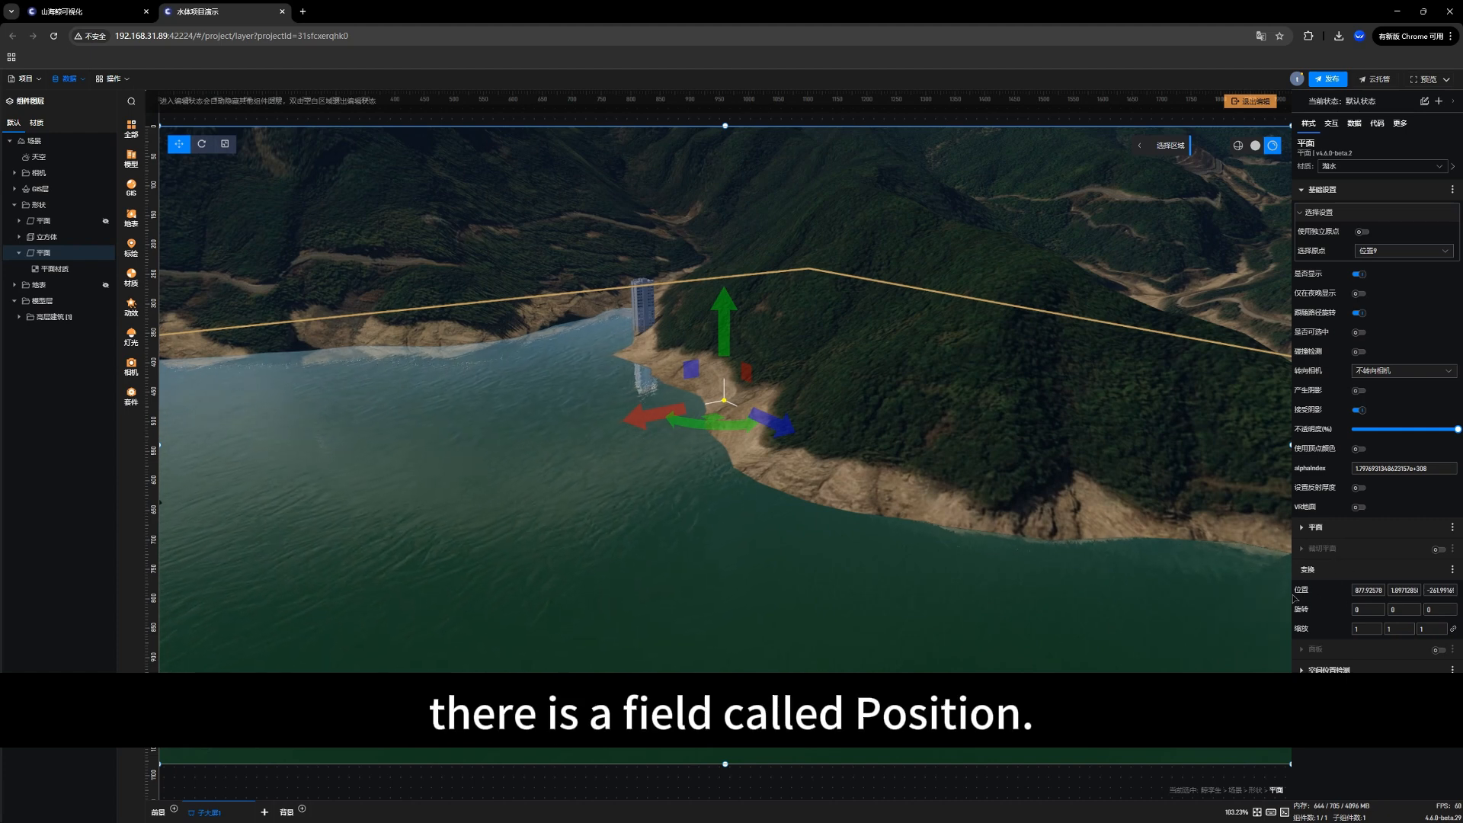
{"action": "left_click", "coordinate": [1373, 592]}
{"action": "left_click", "coordinate": [1395, 591]}
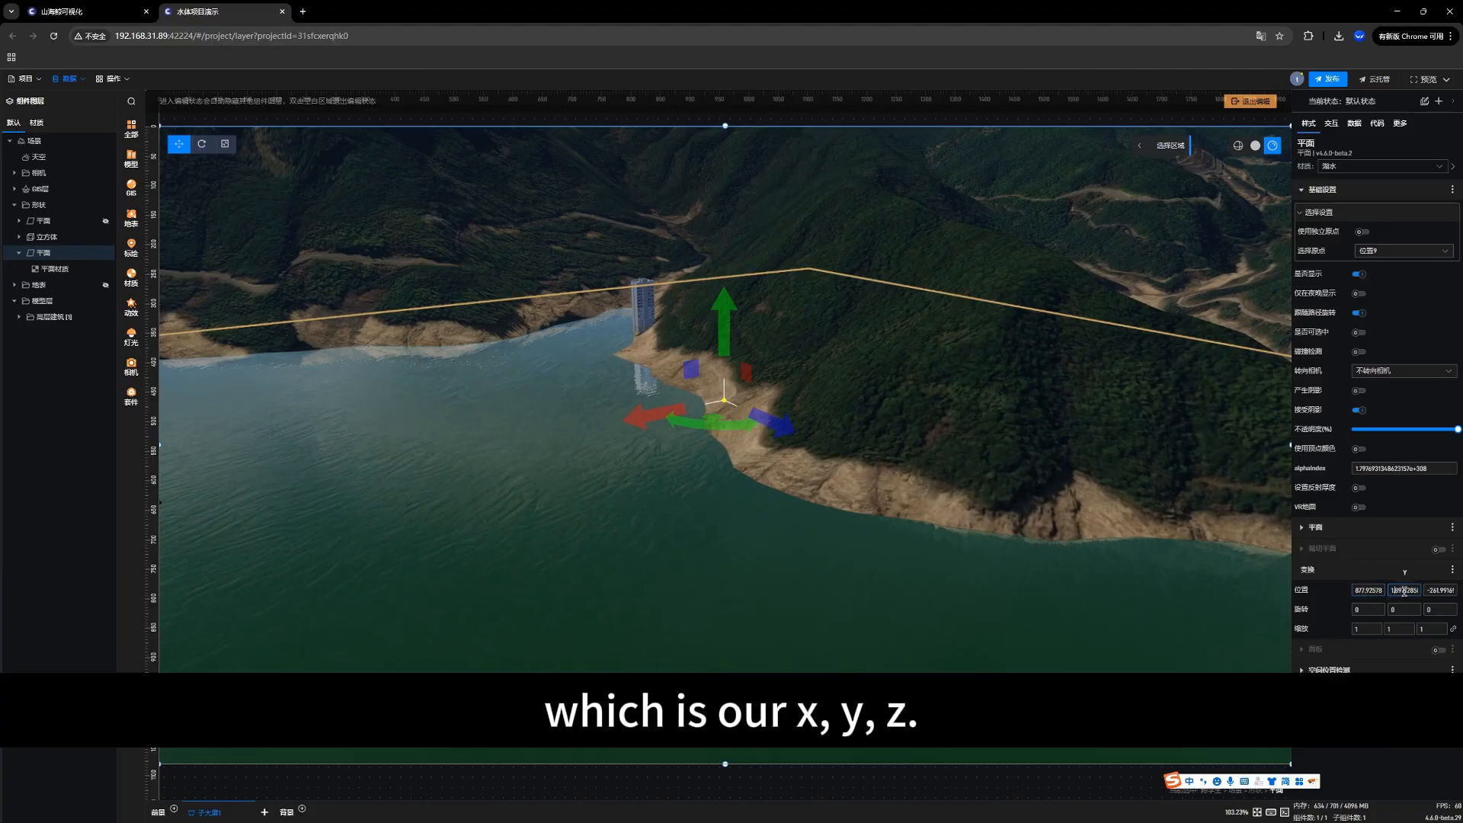
{"action": "scroll", "coordinate": [1404, 592], "scroll_direction": "up", "scroll_amount": 3}
{"action": "scroll", "coordinate": [1405, 592], "scroll_direction": "down", "scroll_amount": 2}
{"action": "scroll", "coordinate": [1404, 592], "scroll_direction": "down", "scroll_amount": 8}
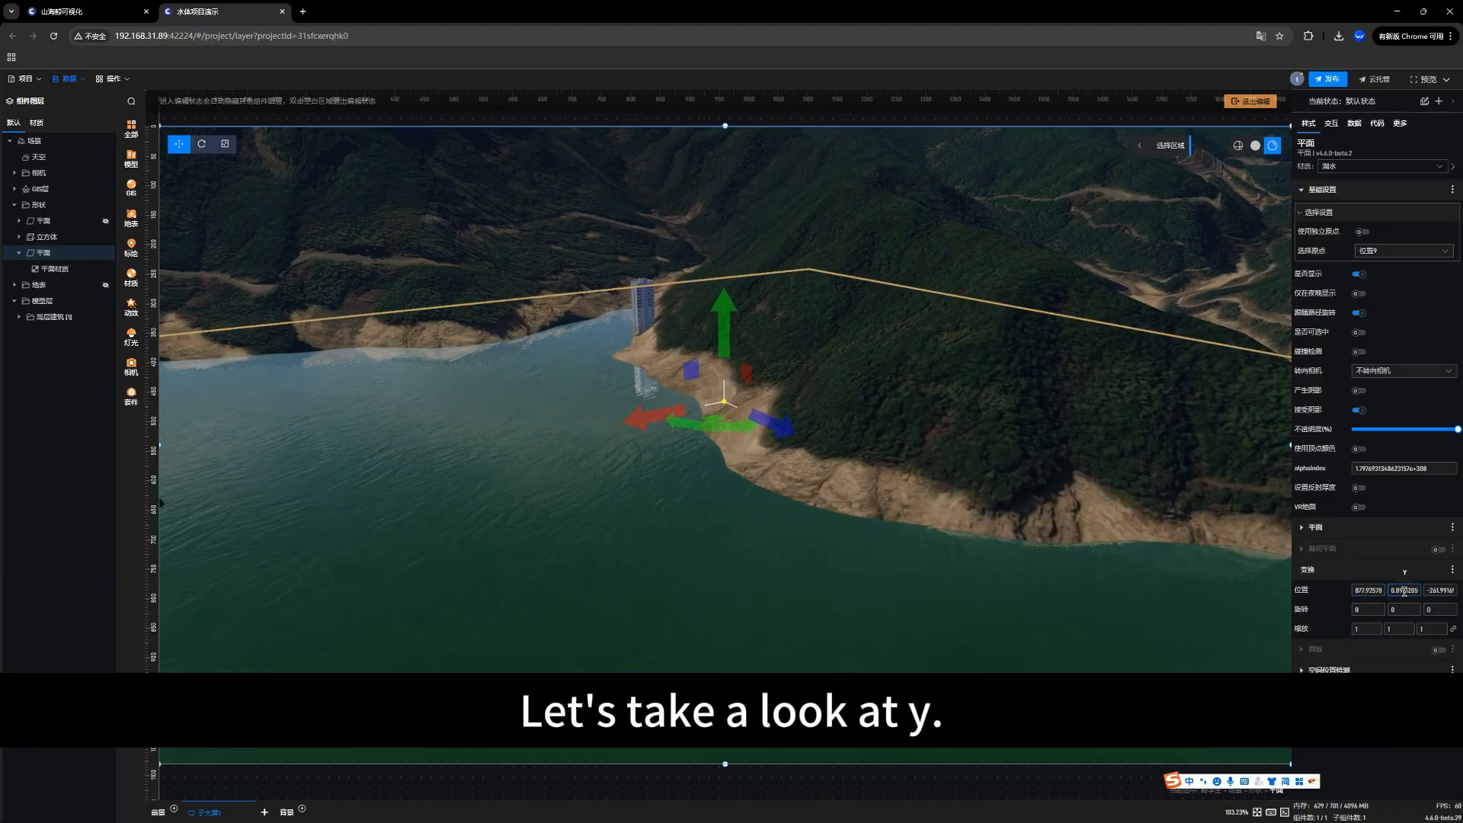
{"action": "scroll", "coordinate": [1404, 592], "scroll_direction": "up", "scroll_amount": 3}
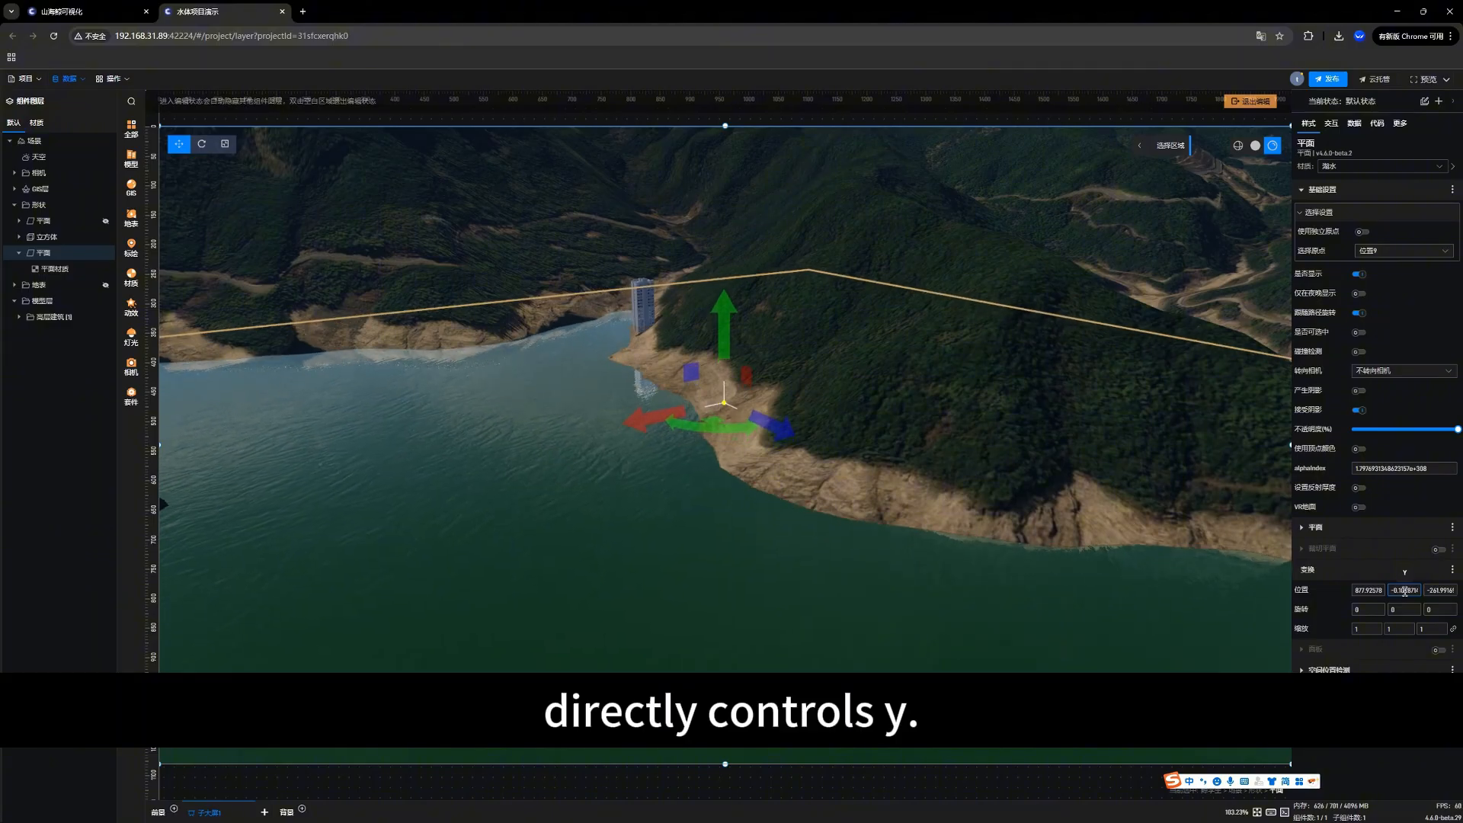
{"action": "scroll", "coordinate": [1404, 590], "scroll_direction": "up", "scroll_amount": 1}
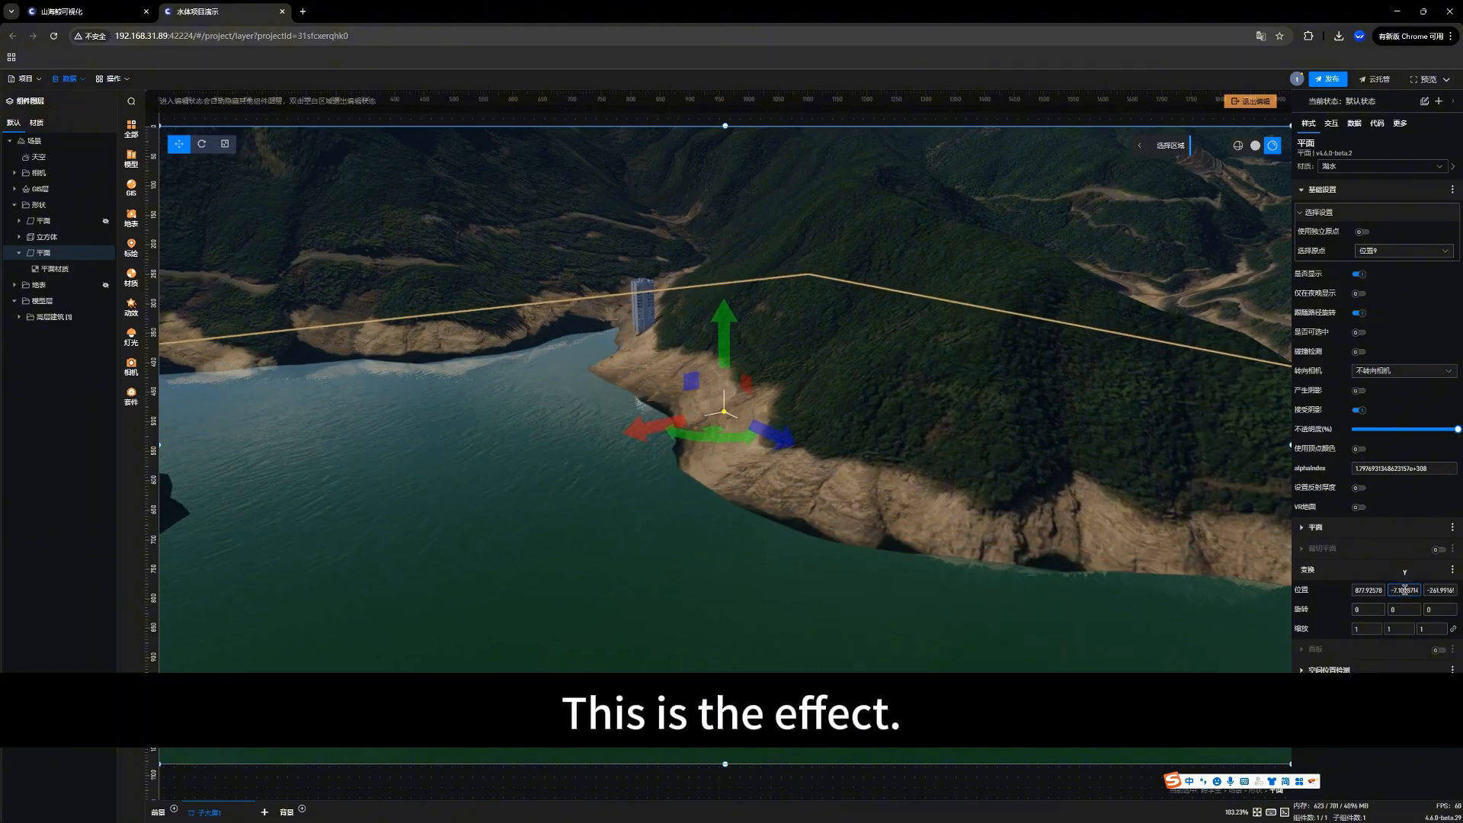
{"action": "scroll", "coordinate": [1404, 590], "scroll_direction": "up", "scroll_amount": 2}
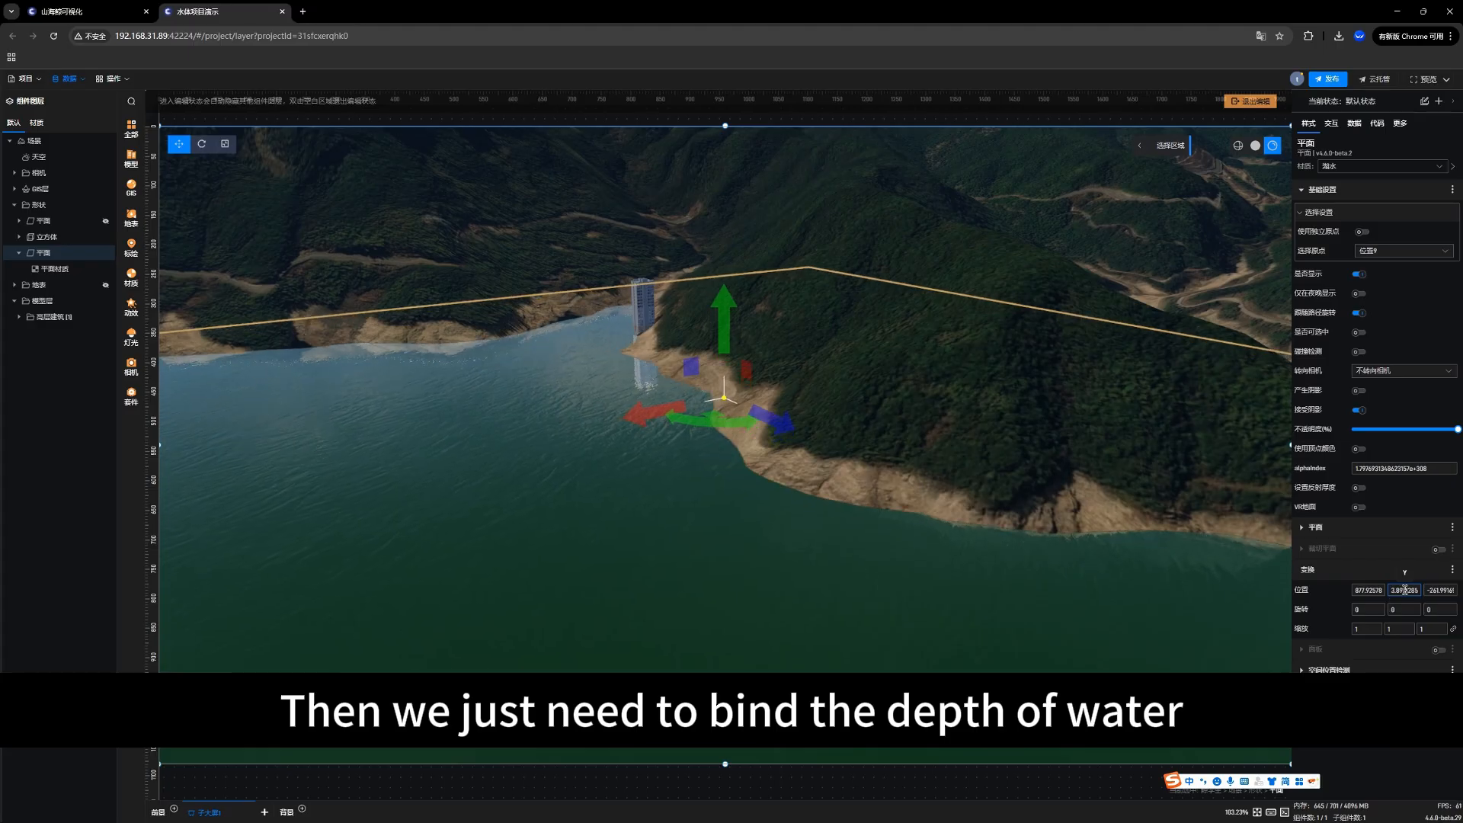
{"action": "scroll", "coordinate": [1404, 590], "scroll_direction": "down", "scroll_amount": 1}
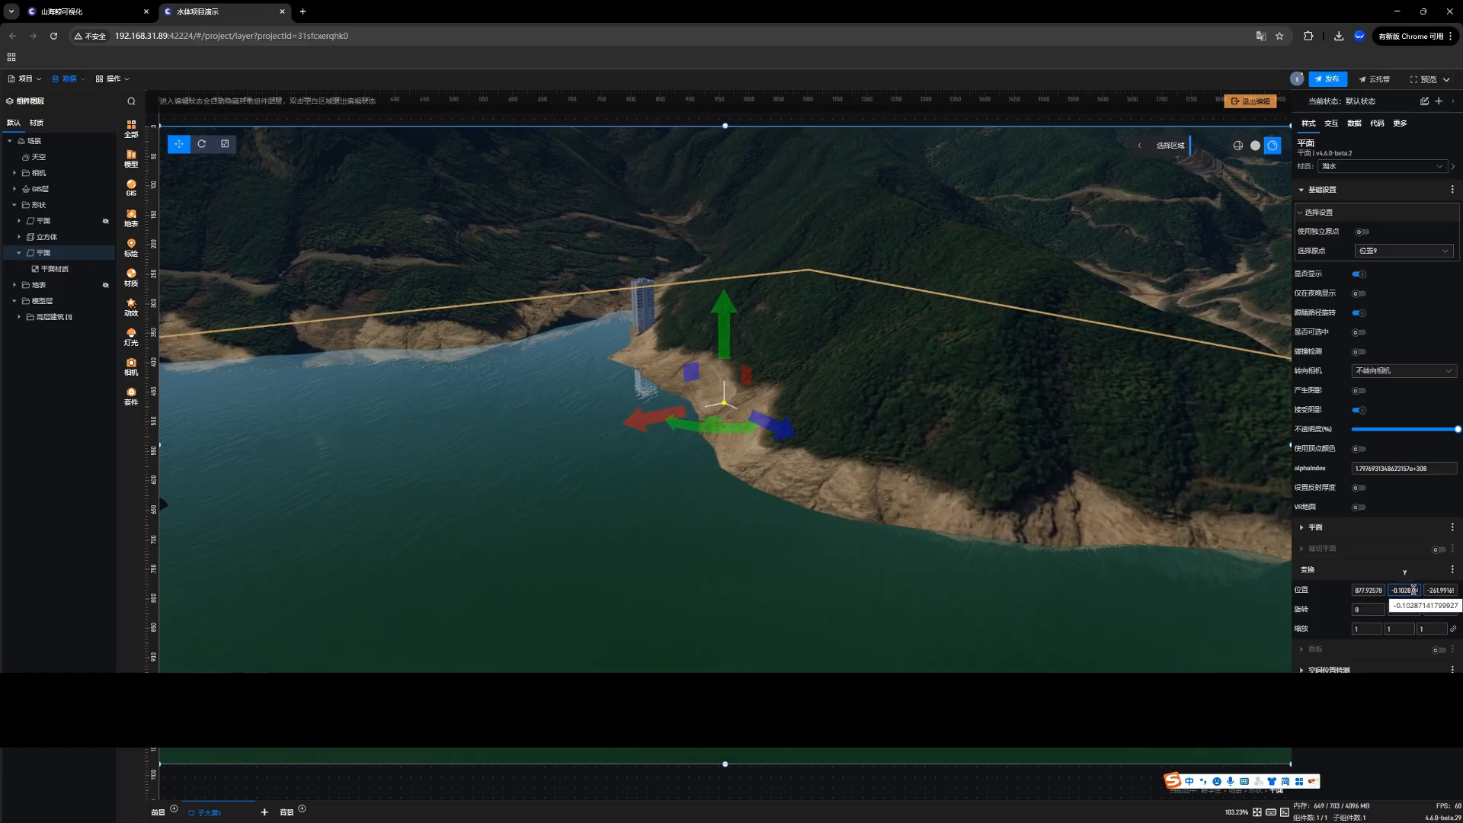
{"action": "key", "text": "Down"}
{"action": "key", "text": "Down"}
{"action": "key", "text": "Down"}
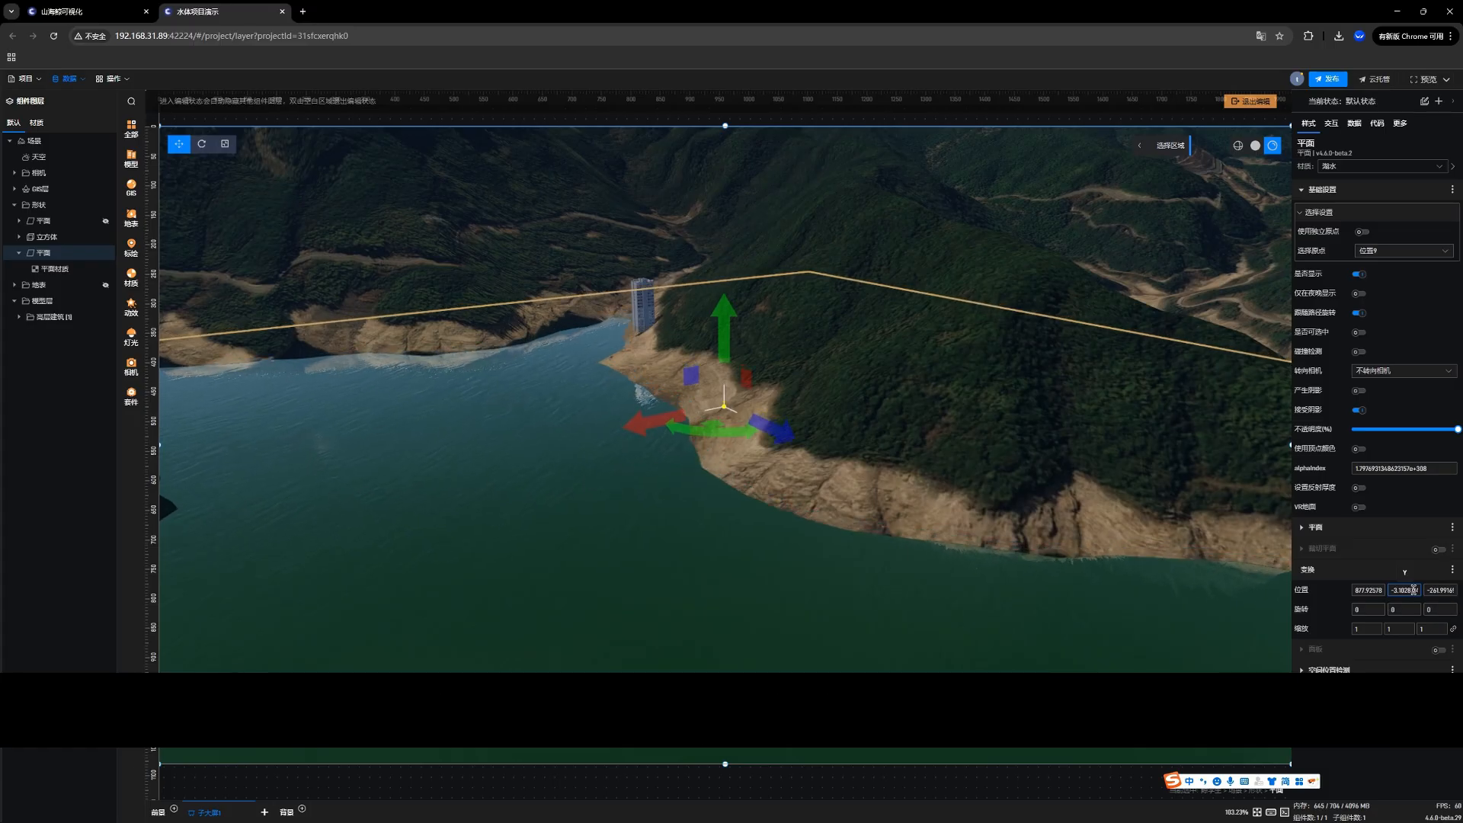
Step: Generate a data field for the water plane's position (位置) and open the plane's data settings
{"action": "left_click", "coordinate": [1344, 592]}
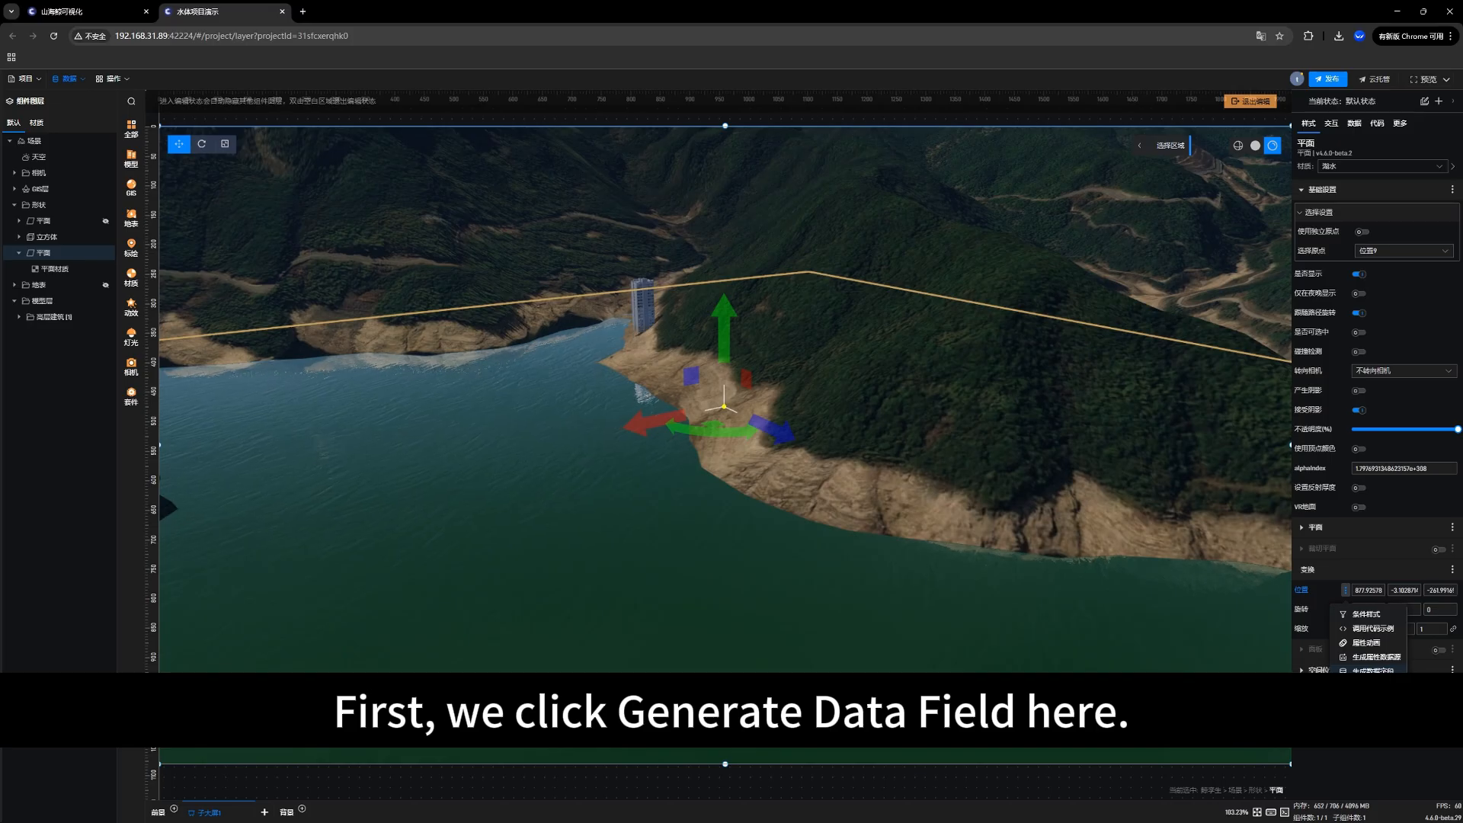
{"action": "left_click", "coordinate": [1370, 669]}
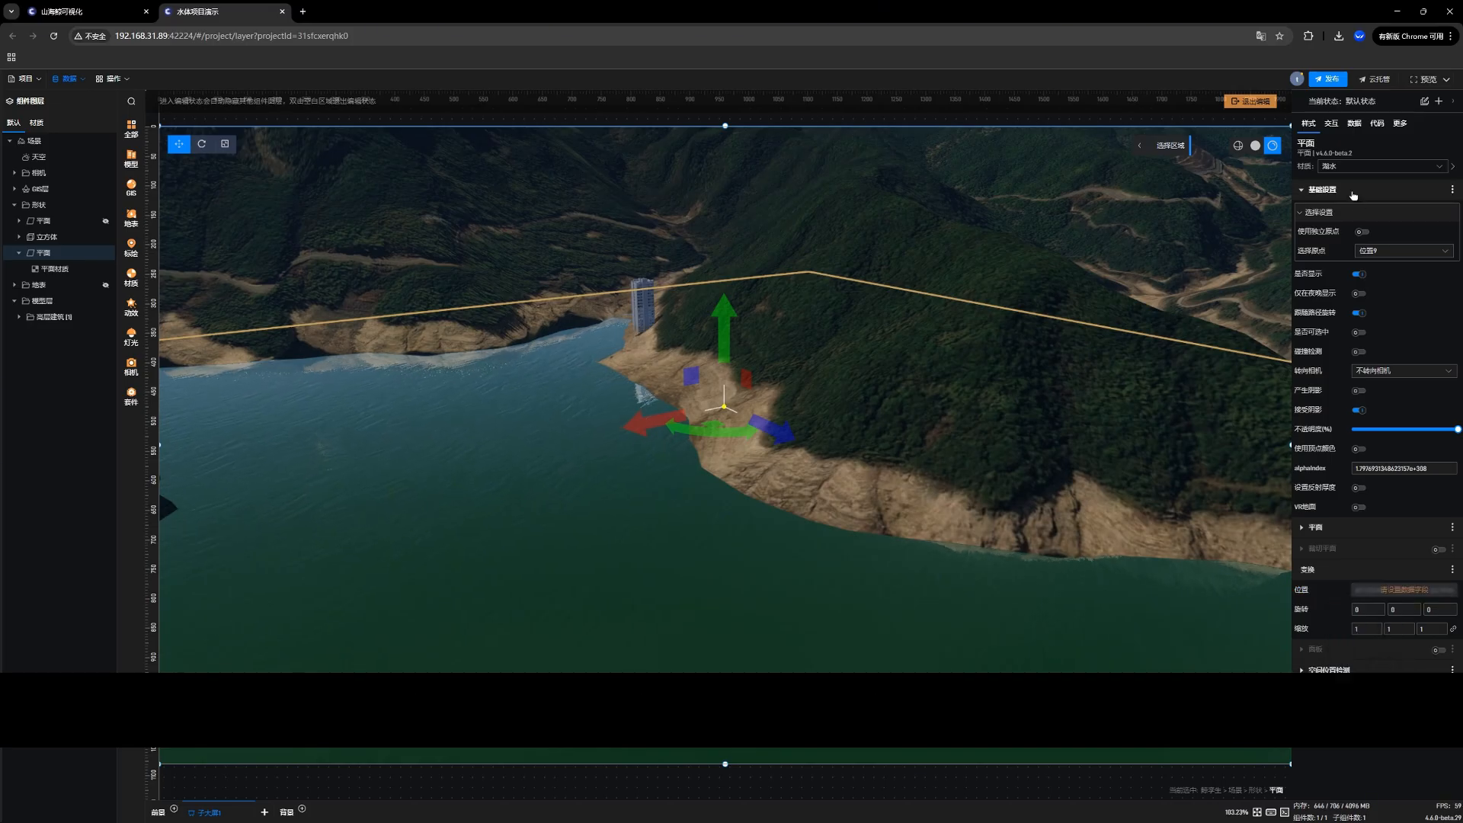
{"action": "left_click", "coordinate": [1354, 128]}
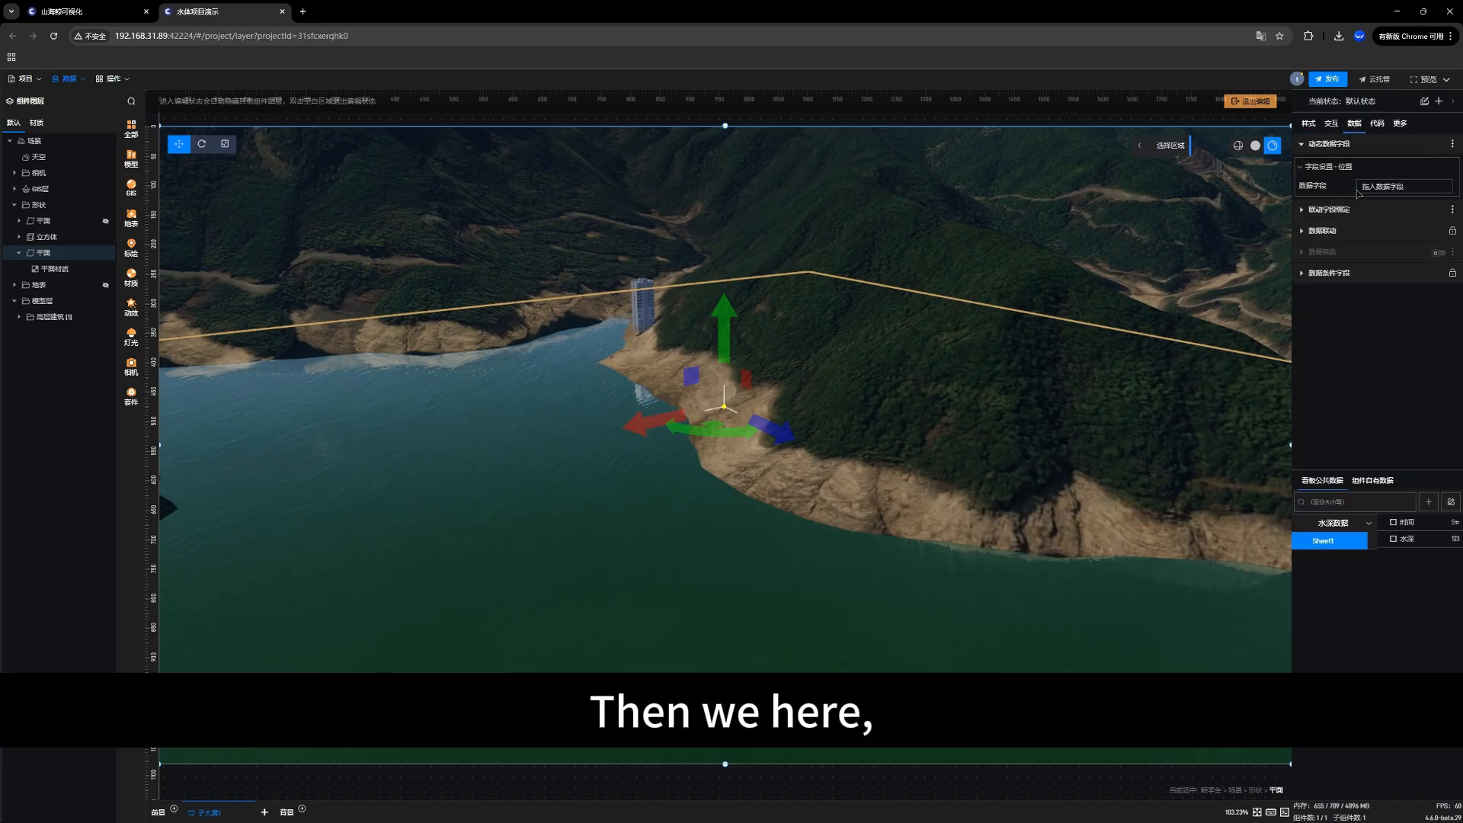
Step: Turn off the tween animation (补间动画) for the position's data field and bind the 水深 column to it
{"action": "mouse_move", "coordinate": [1352, 187]}
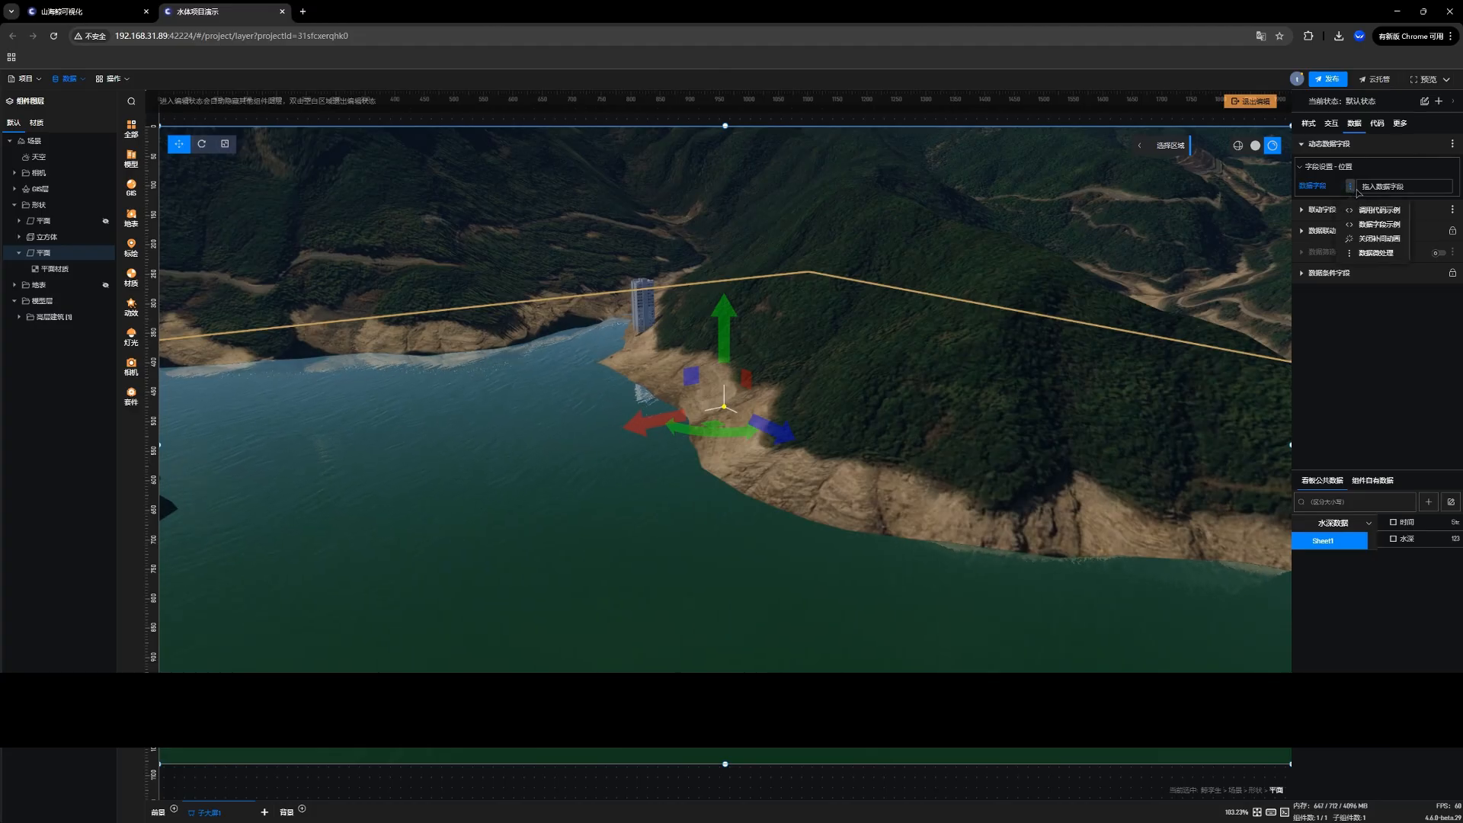
{"action": "left_click", "coordinate": [1371, 240]}
{"action": "mouse_move", "coordinate": [1353, 186]}
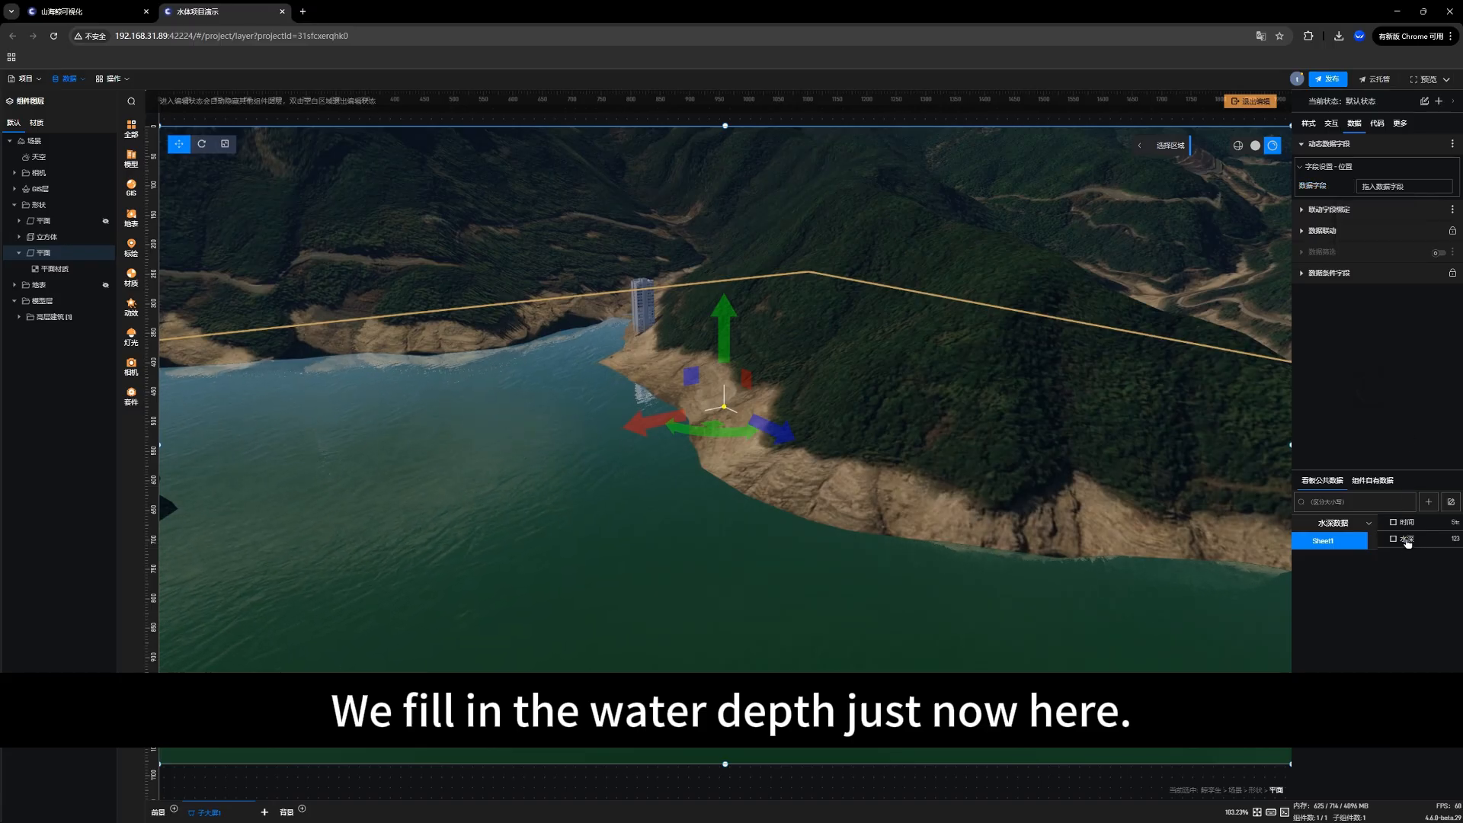
{"action": "left_click_drag", "start_coordinate": [1406, 542], "coordinate": [1384, 189]}
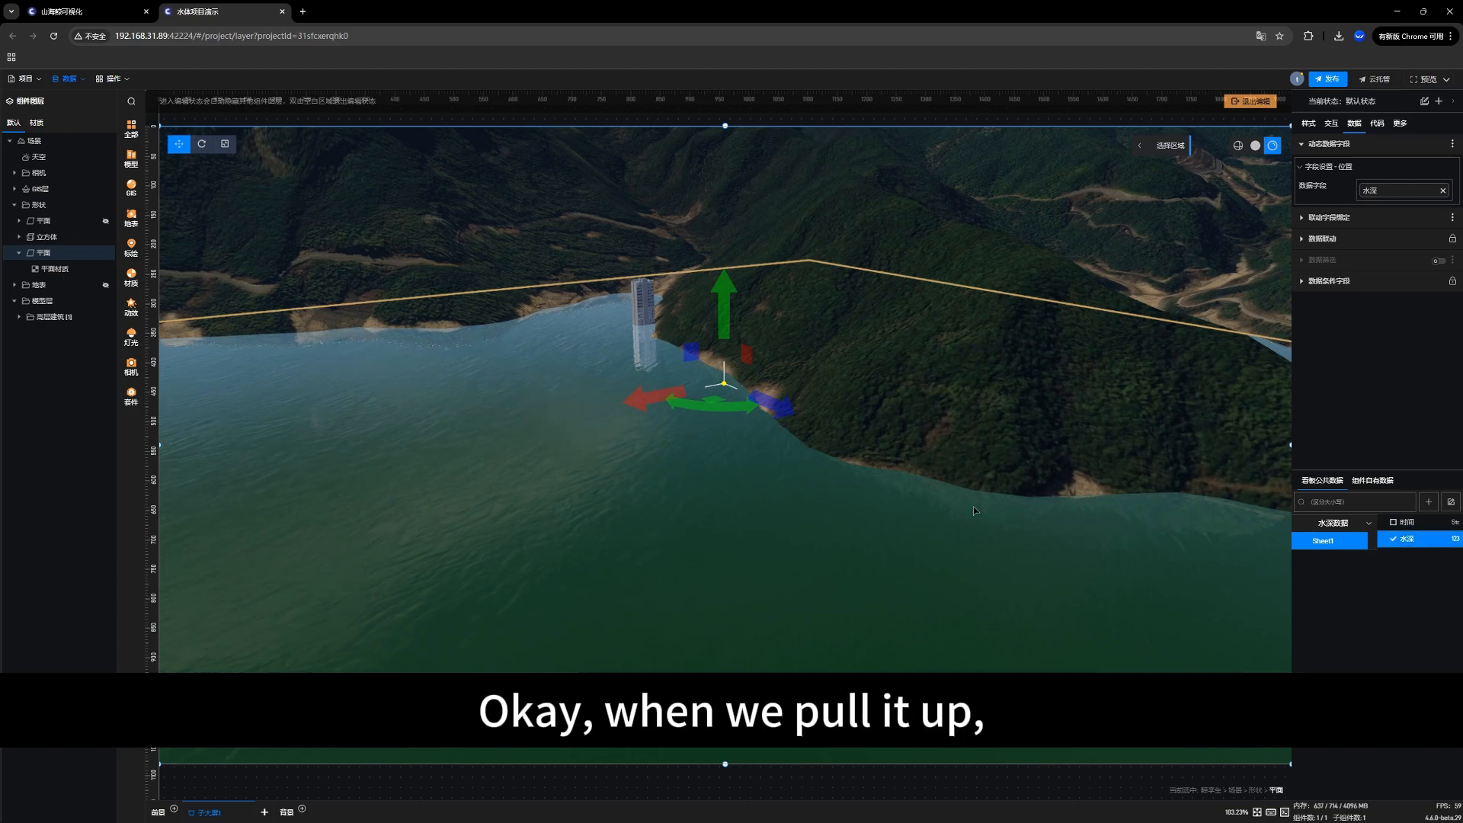
Step: Open the data micro-processing (数据微处理) of the position's 水深 field and clear its X, Y and Z formulas
{"action": "left_click_drag", "start_coordinate": [983, 492], "coordinate": [1041, 388]}
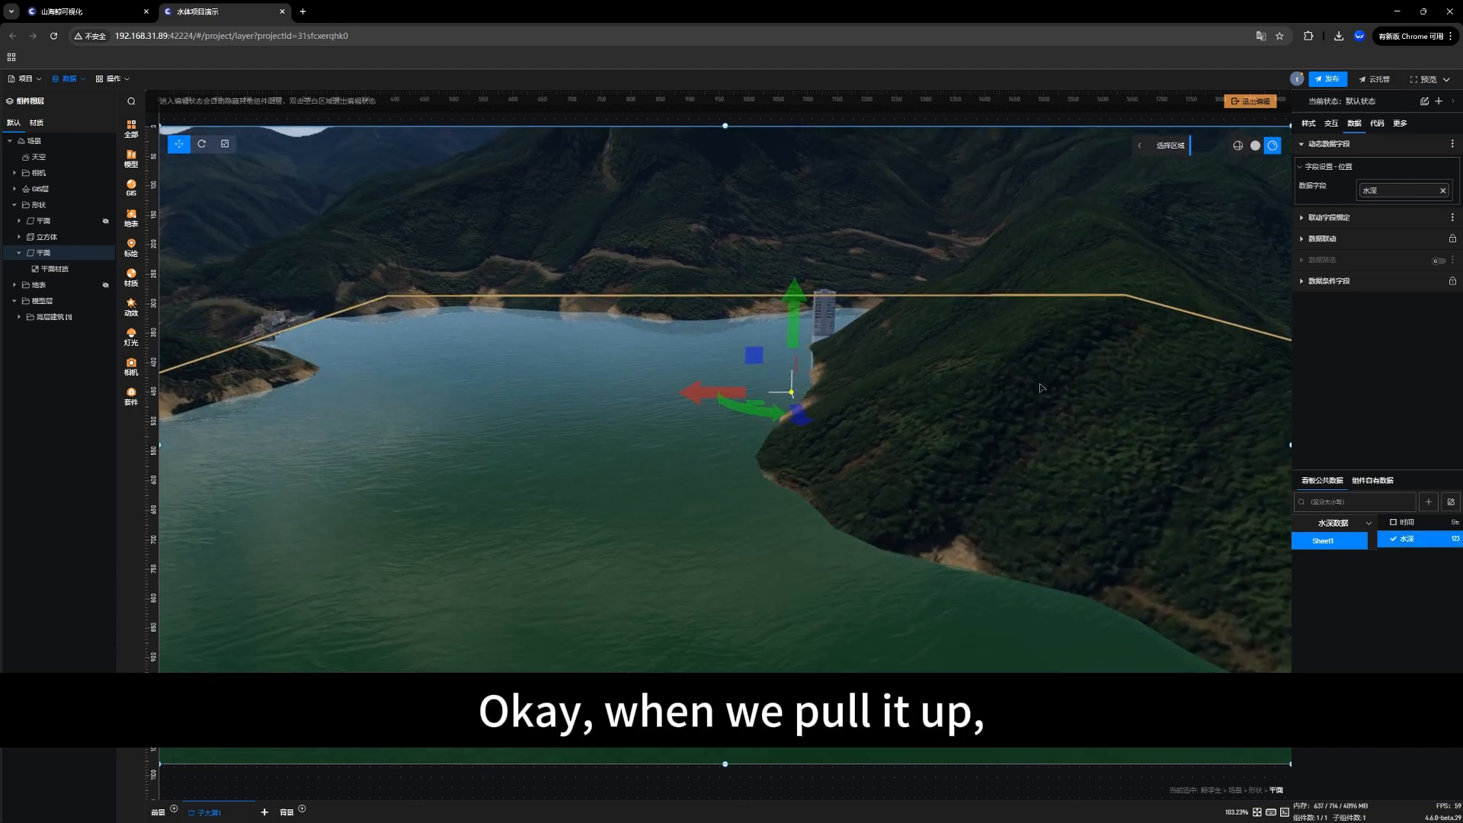
{"action": "left_click", "coordinate": [1351, 188]}
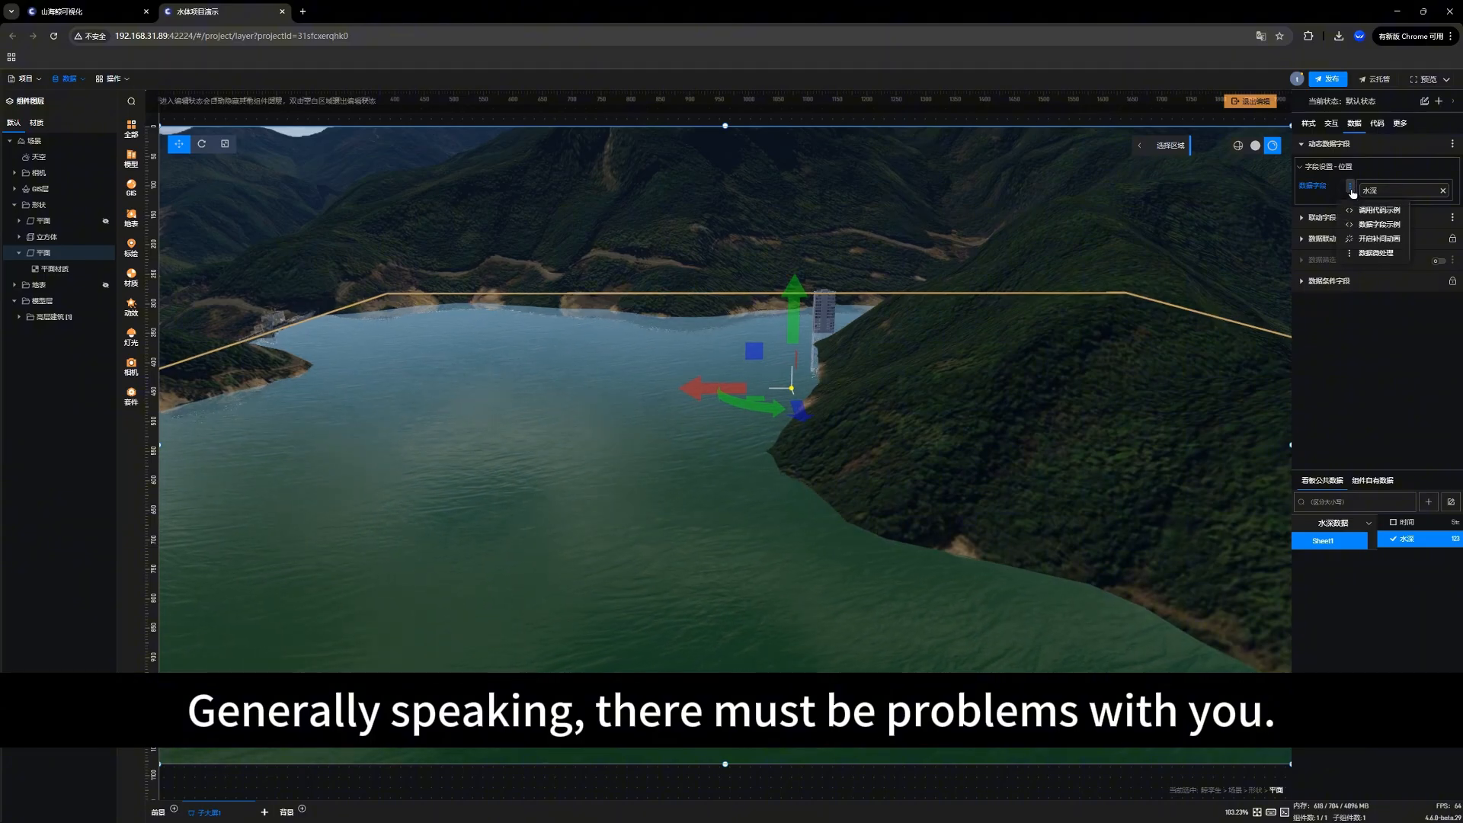
{"action": "left_click", "coordinate": [1379, 258]}
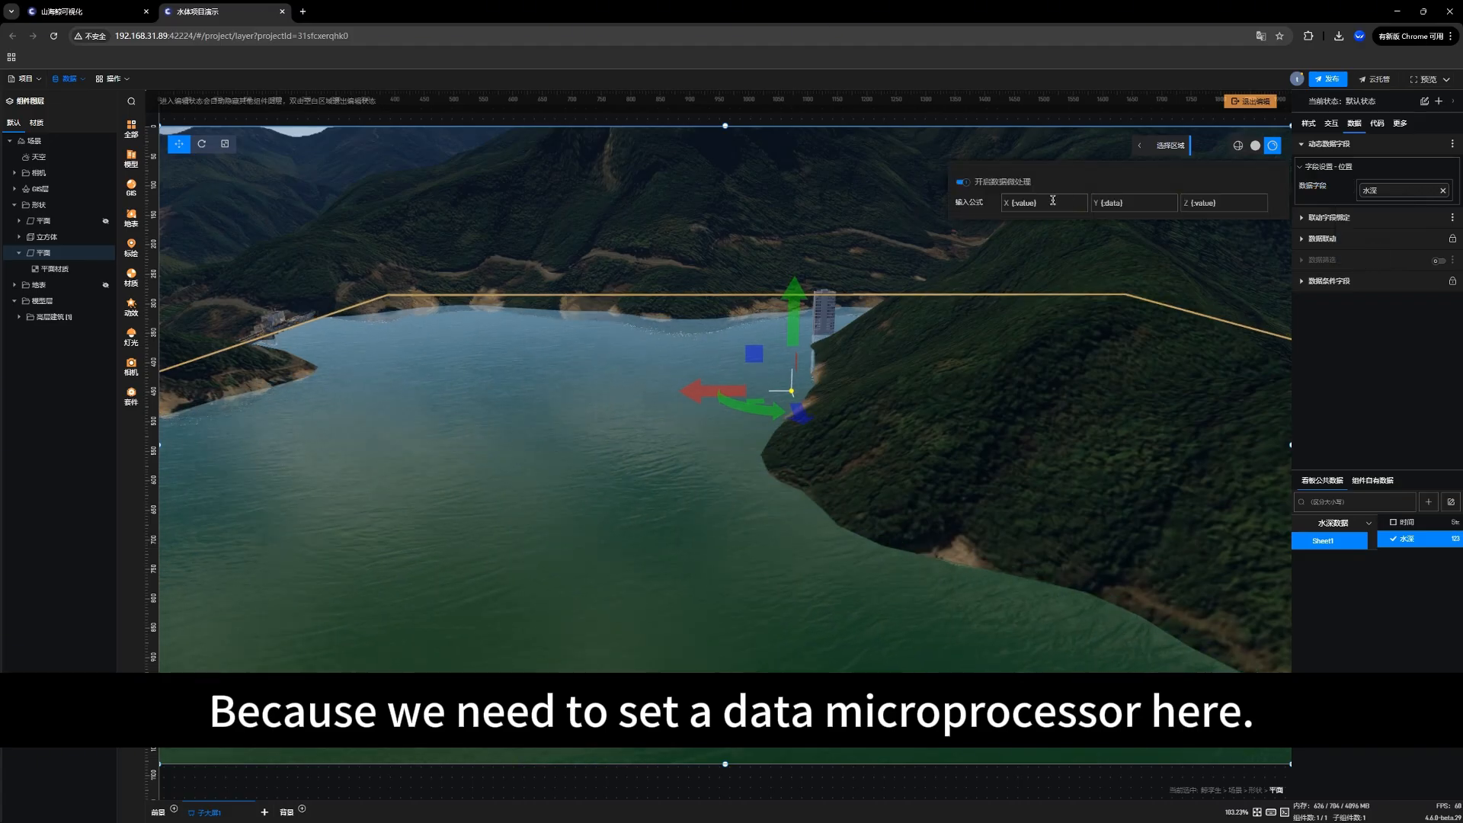
{"action": "left_click_drag", "start_coordinate": [1053, 201], "coordinate": [1008, 204]}
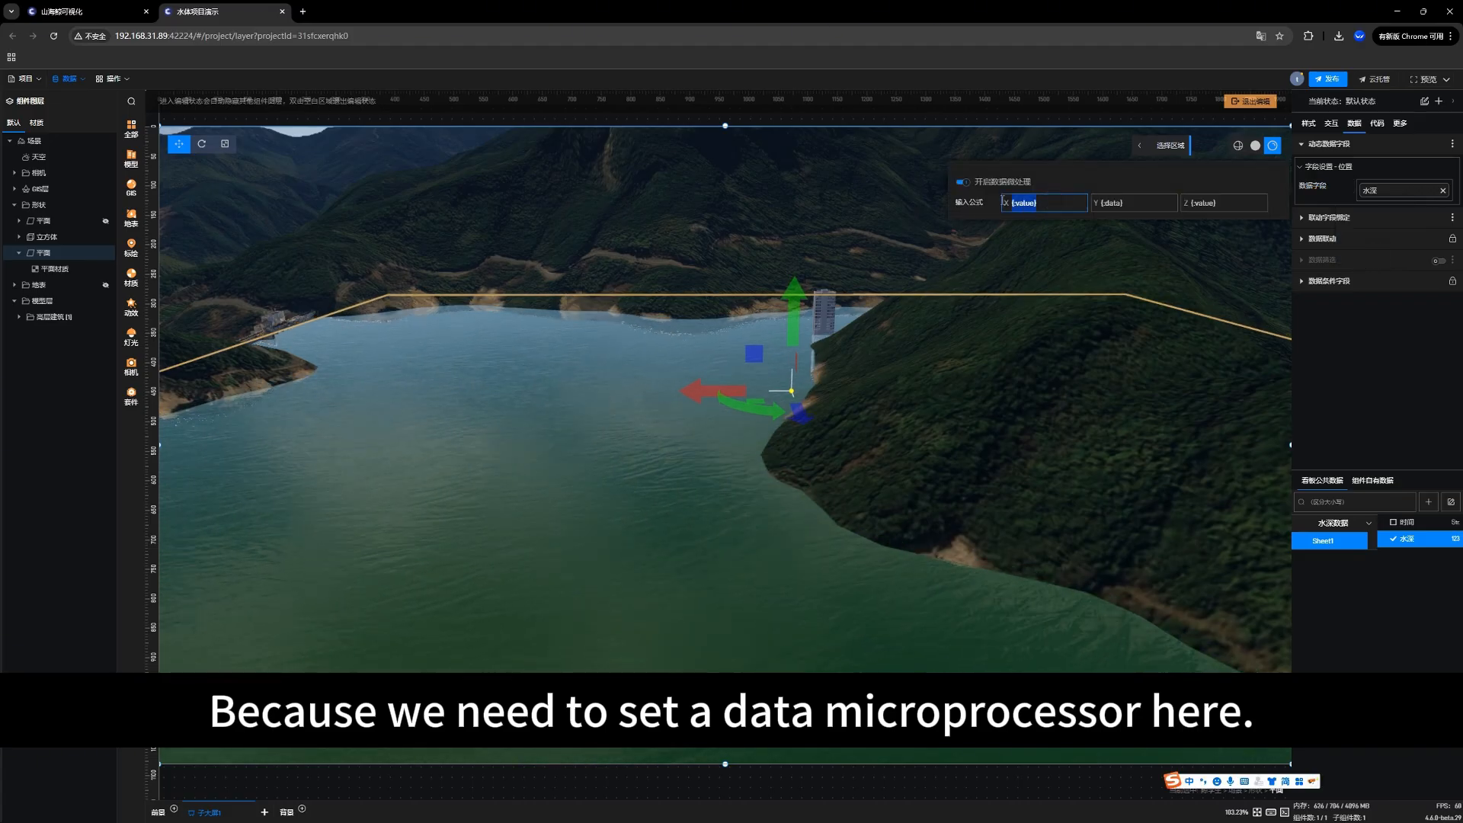
{"action": "left_click", "coordinate": [1050, 201]}
{"action": "left_click_drag", "start_coordinate": [1047, 203], "coordinate": [999, 207]}
{"action": "key", "text": "BackSpace"}
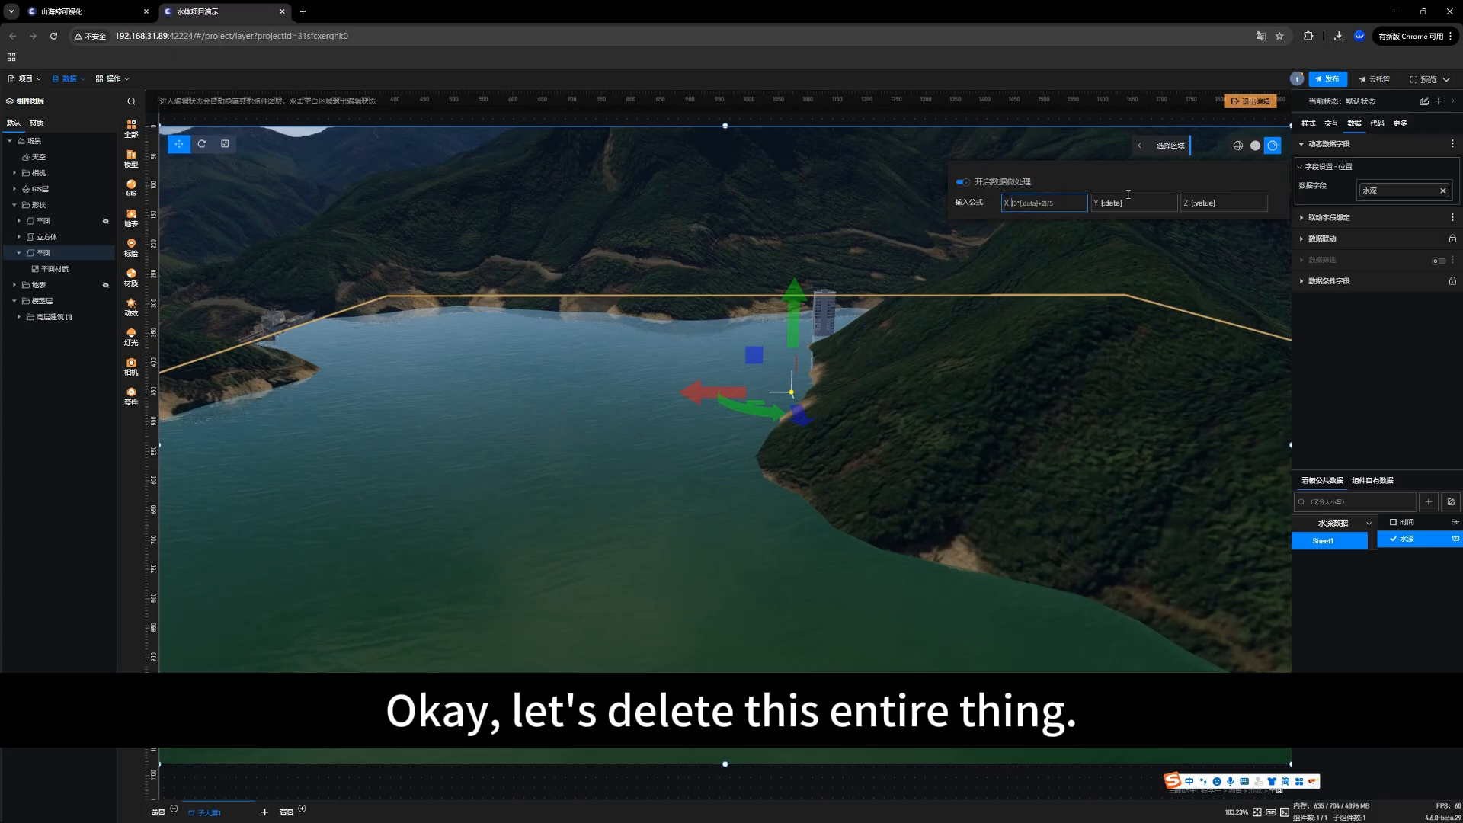
{"action": "left_click_drag", "start_coordinate": [1136, 200], "coordinate": [1065, 199]}
{"action": "key", "text": "BackSpace"}
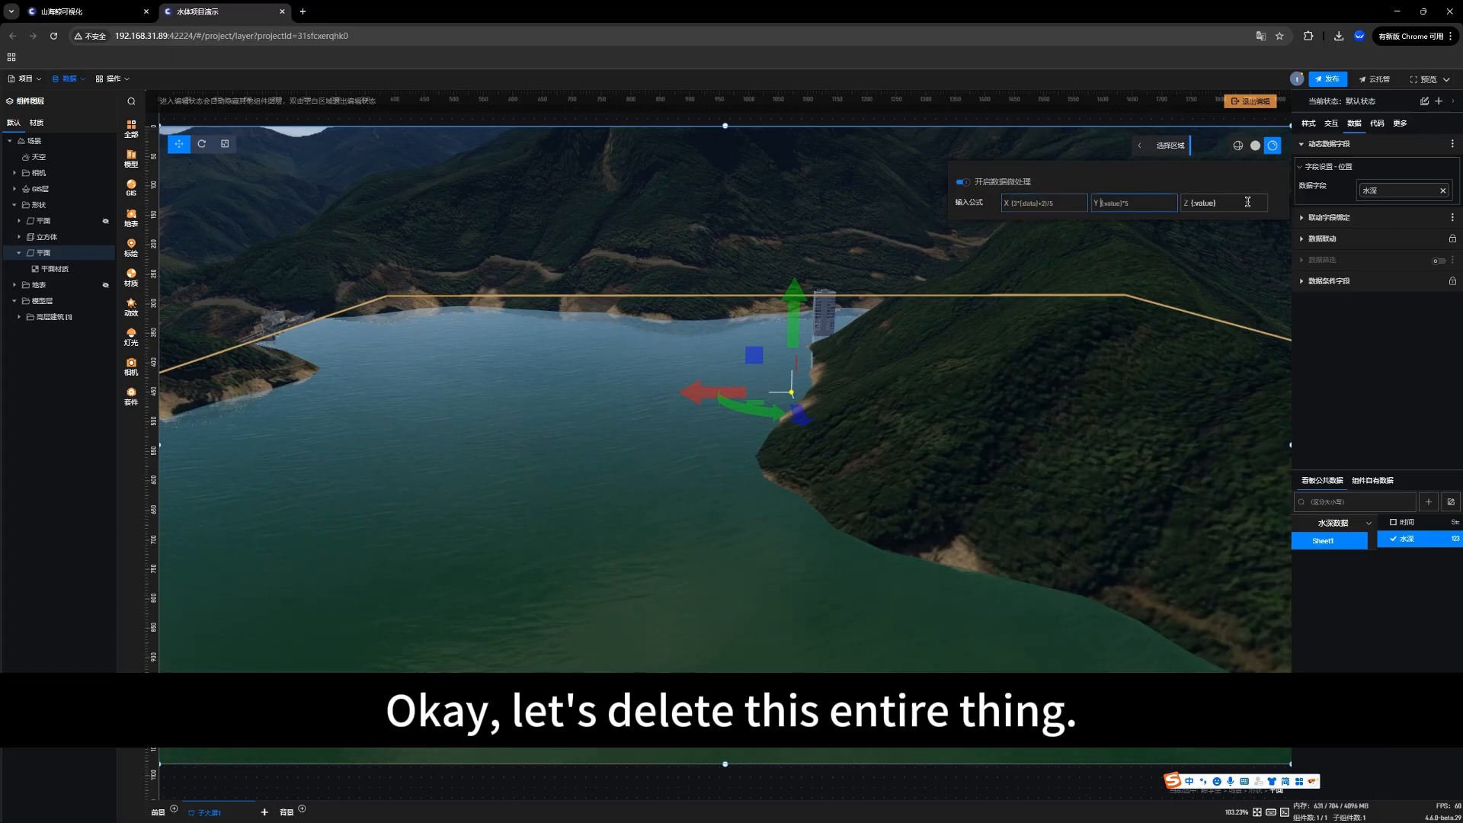
{"action": "left_click_drag", "start_coordinate": [1245, 202], "coordinate": [1137, 201]}
{"action": "key", "text": "BackSpace"}
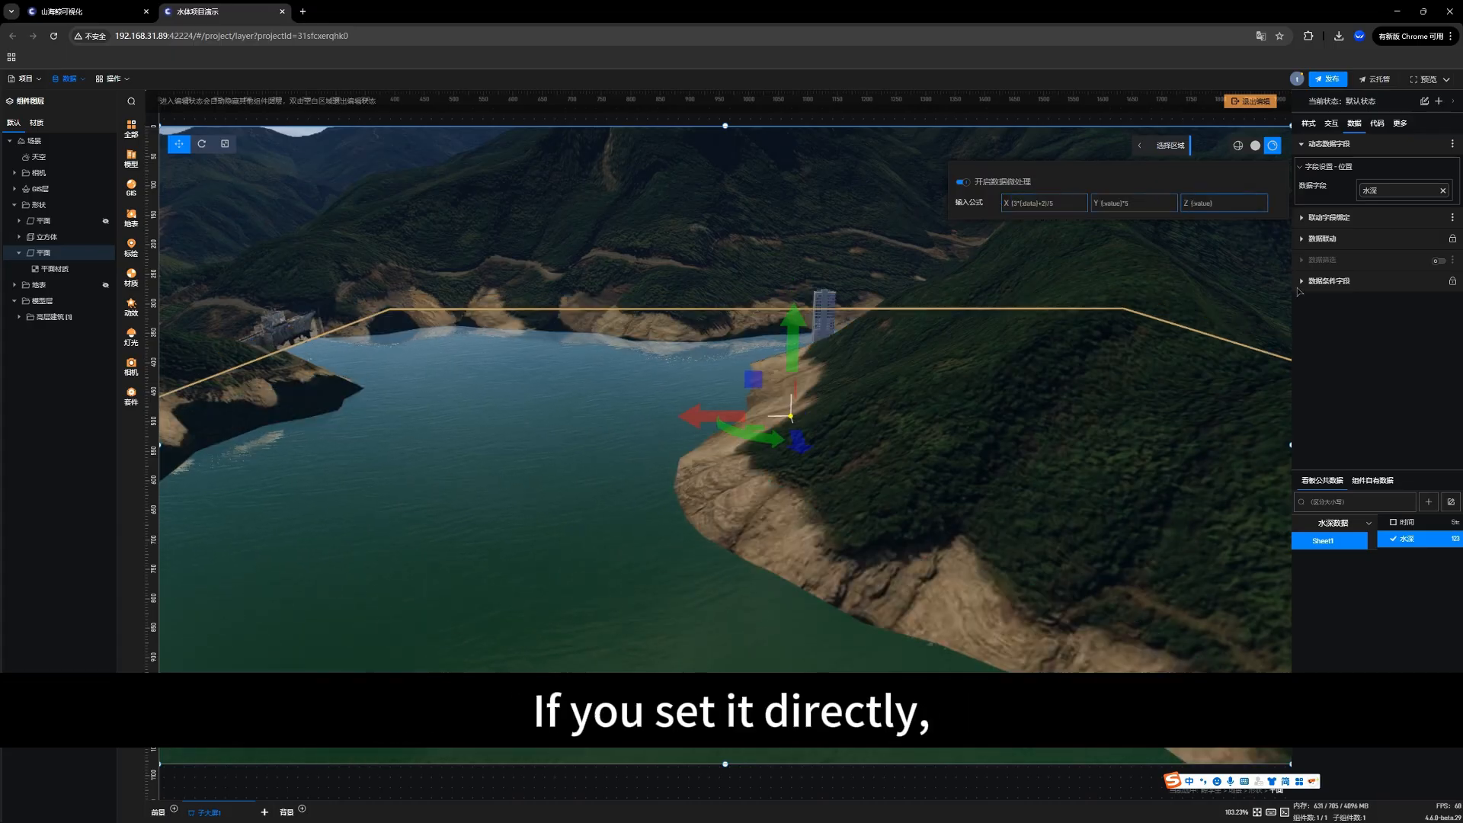
{"action": "left_click", "coordinate": [1372, 347]}
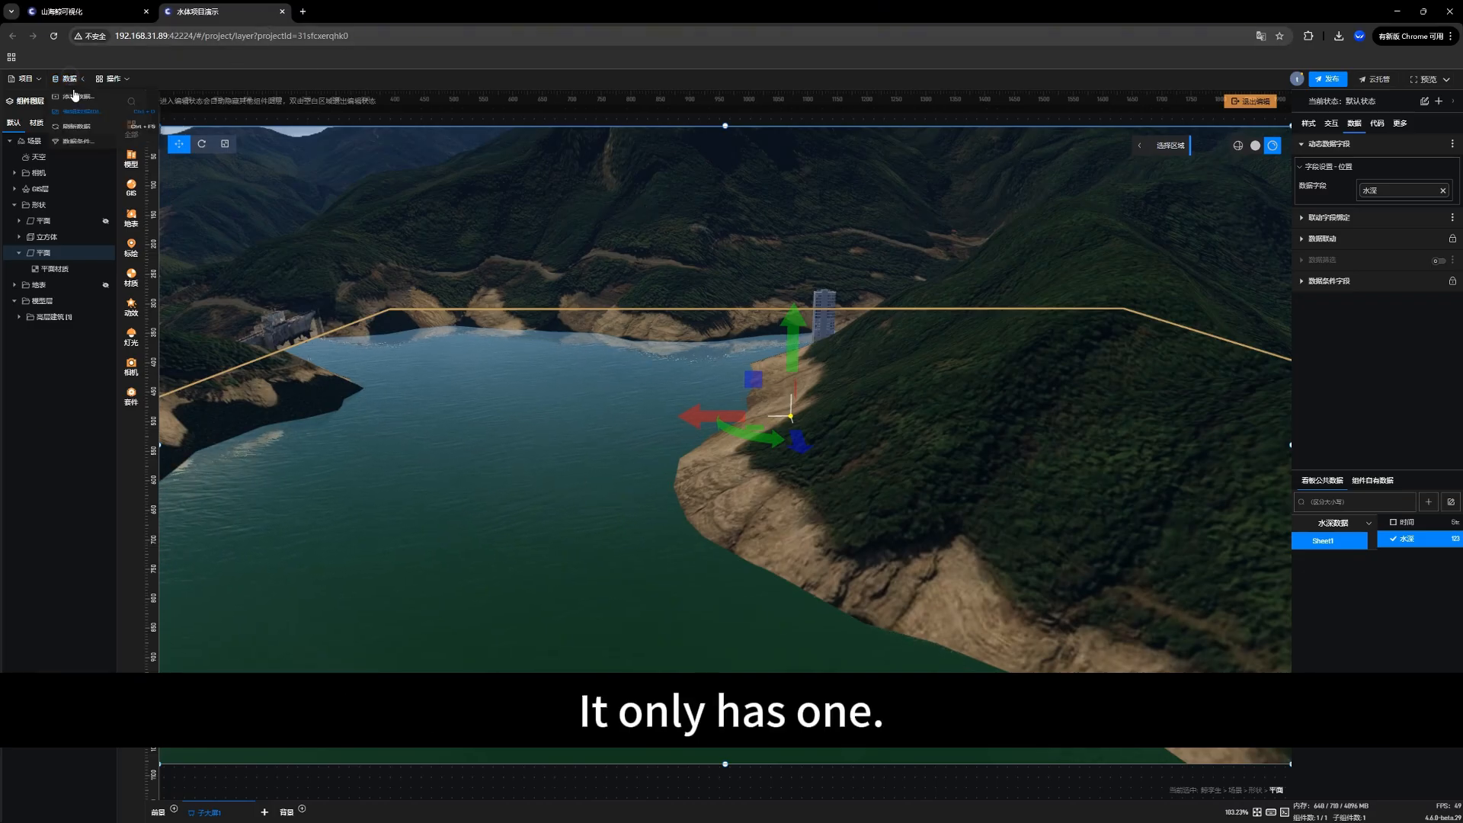
Step: Review the Sheet1 table and its looping carousel settings in the 水深数据 Excel data source
{"action": "left_click", "coordinate": [67, 78]}
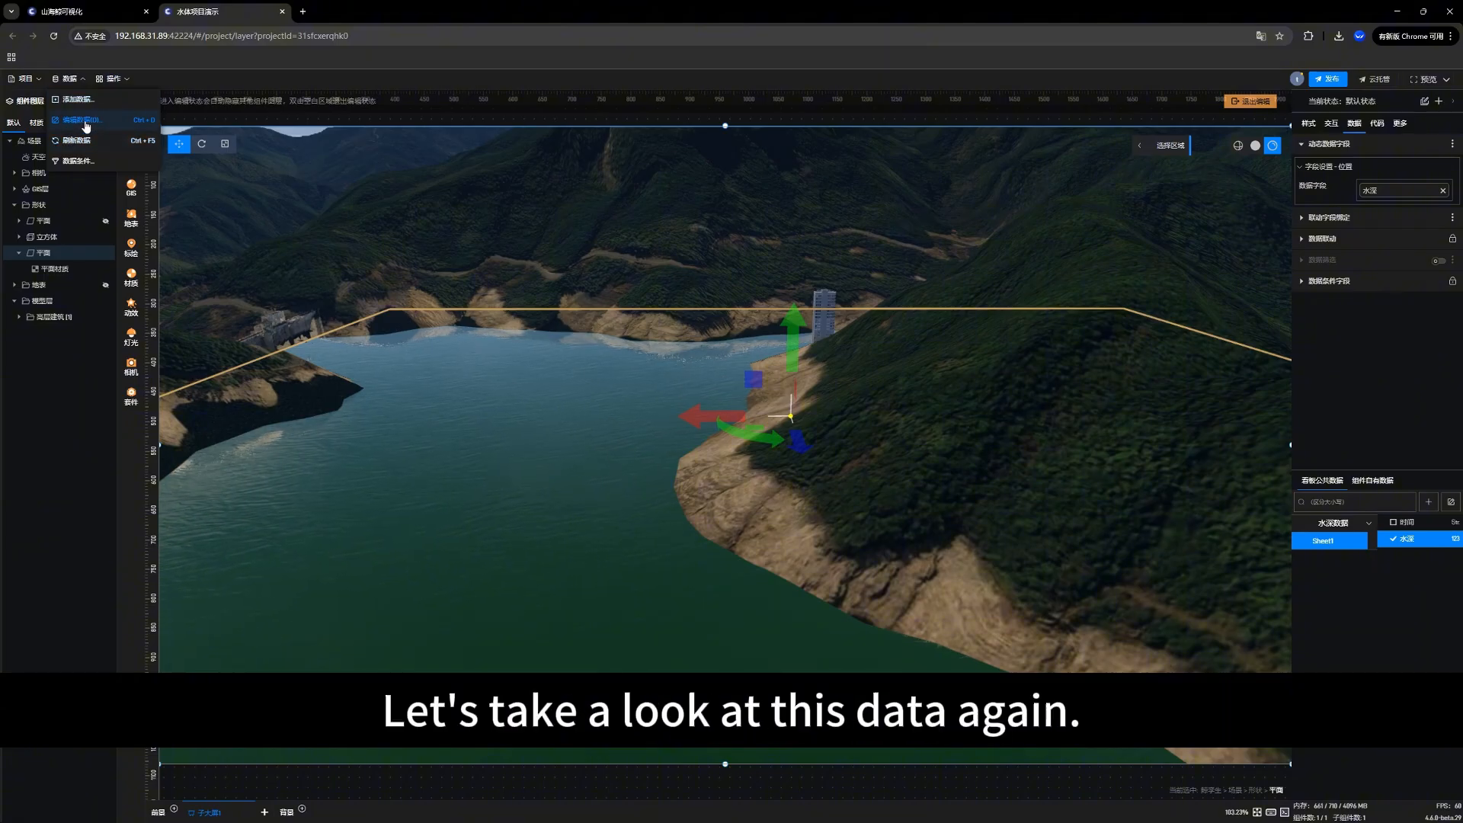
{"action": "left_click", "coordinate": [84, 121]}
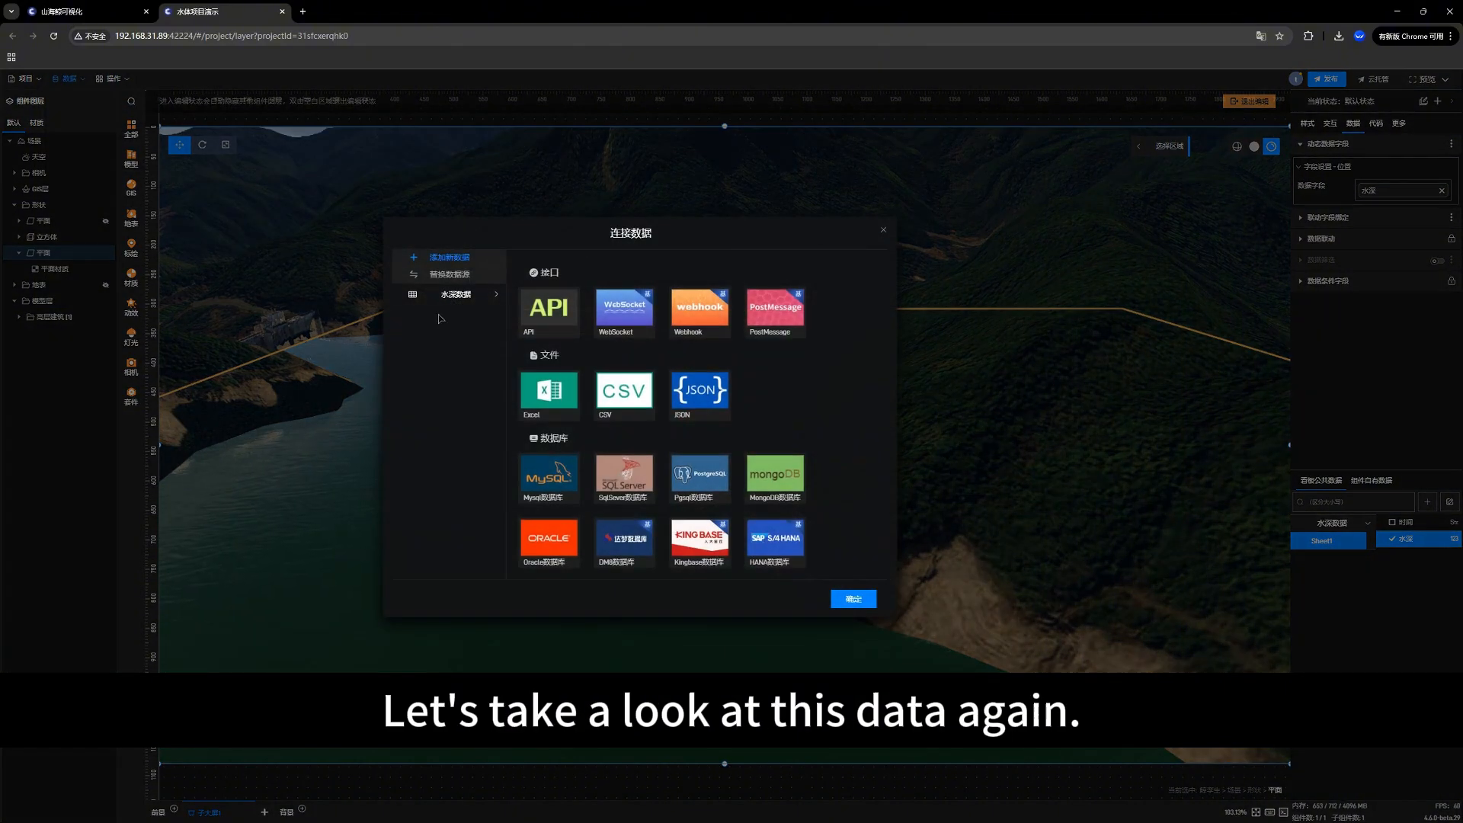
{"action": "left_click", "coordinate": [447, 294]}
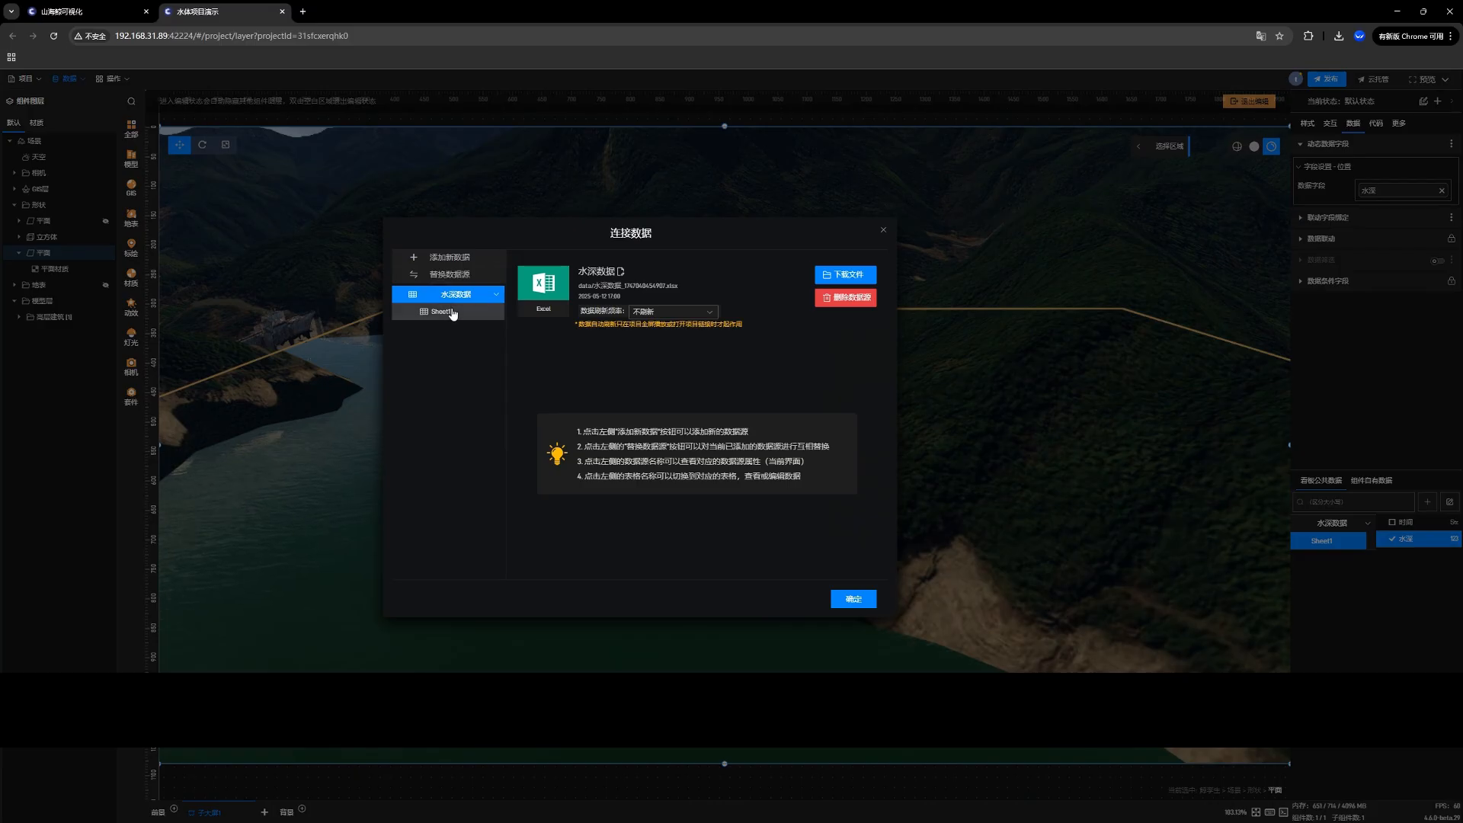
{"action": "left_click", "coordinate": [452, 313]}
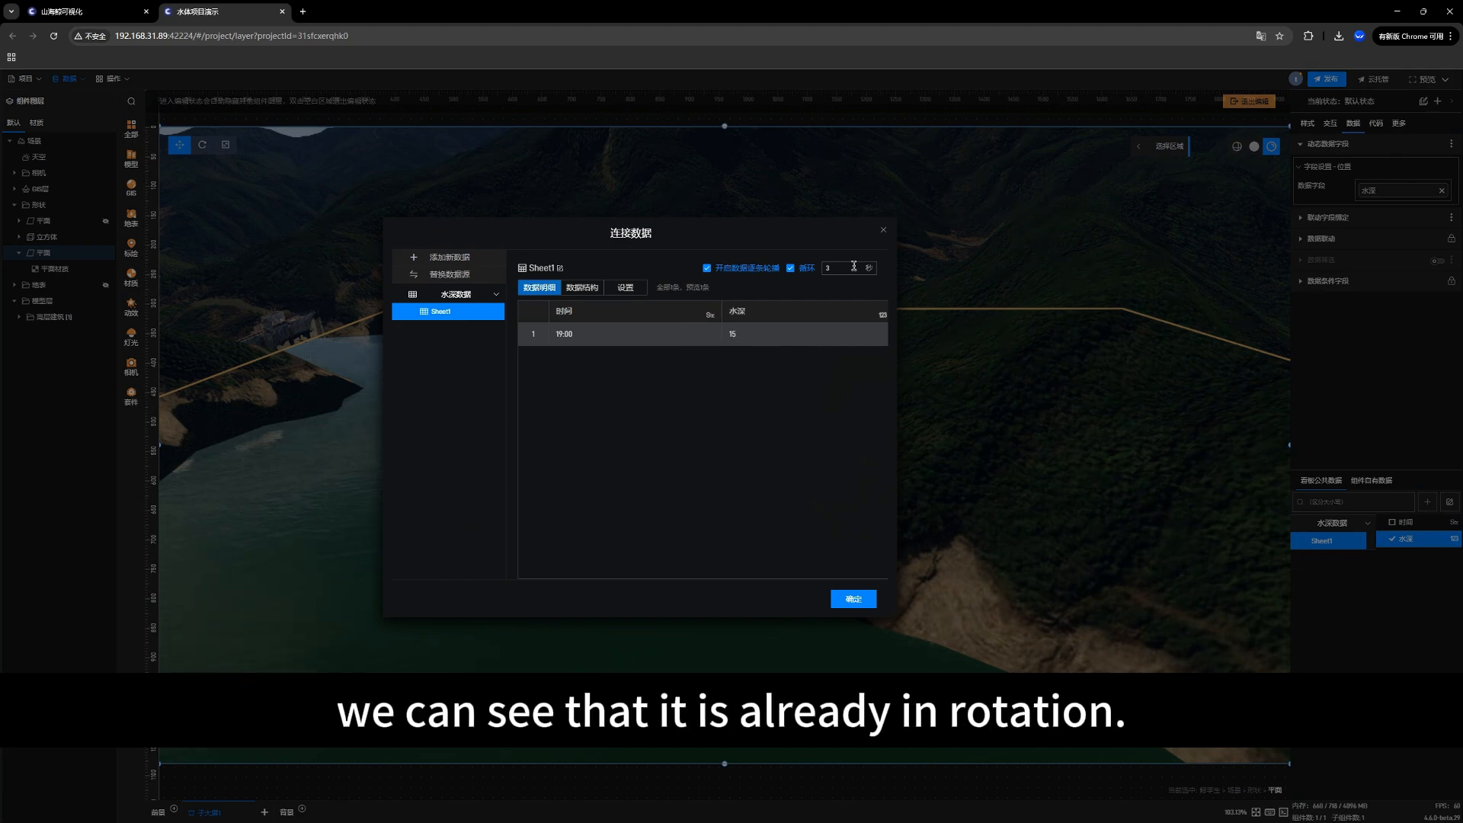
{"action": "left_click", "coordinate": [883, 230]}
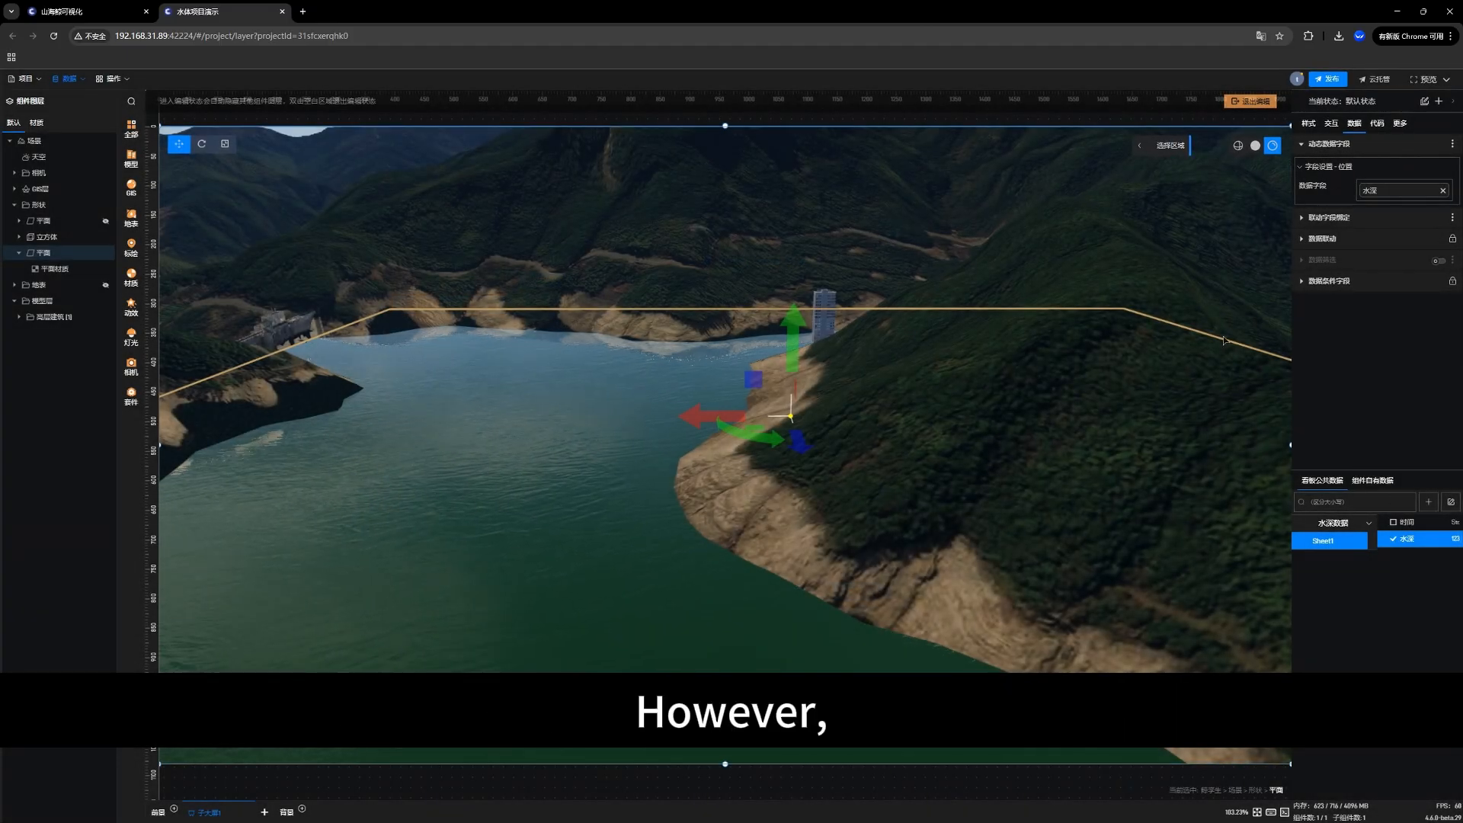
Step: Check the plane's position setting, and switch data micro-processing (数据微处理) off and back on for the position's 水深 field
{"action": "left_click", "coordinate": [1311, 125]}
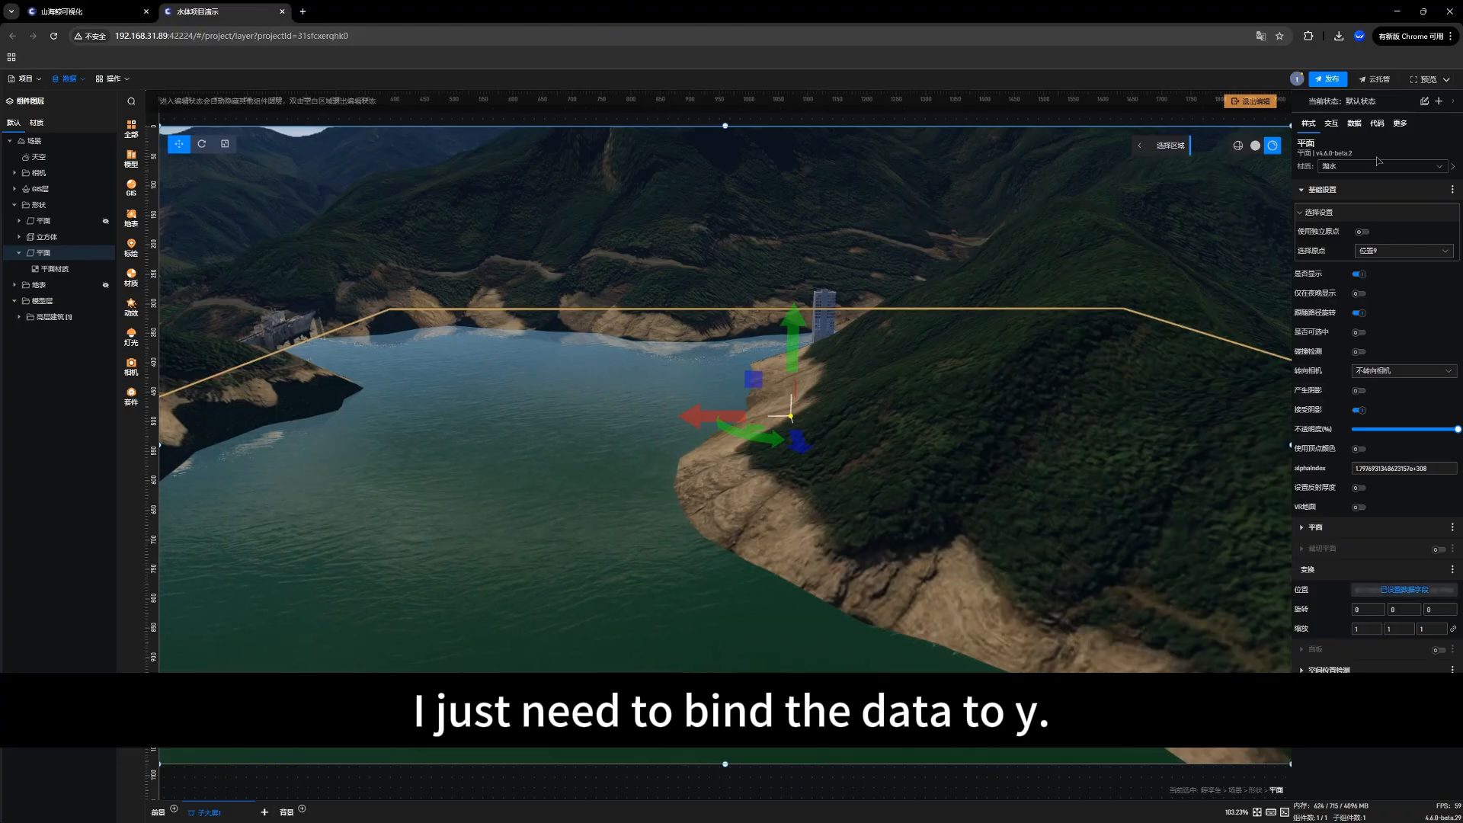
{"action": "left_click", "coordinate": [1357, 124]}
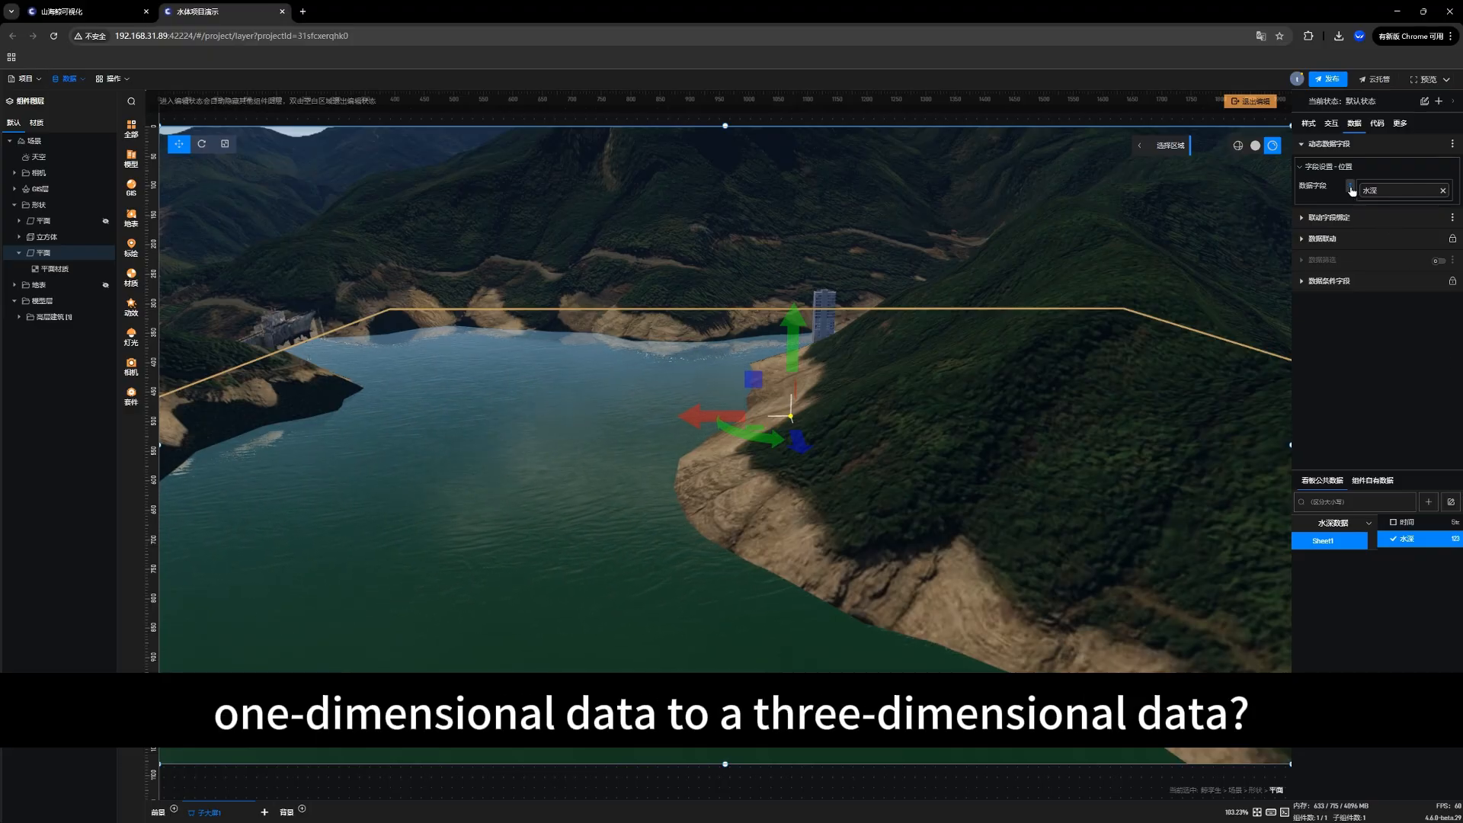
{"action": "left_click", "coordinate": [1352, 190]}
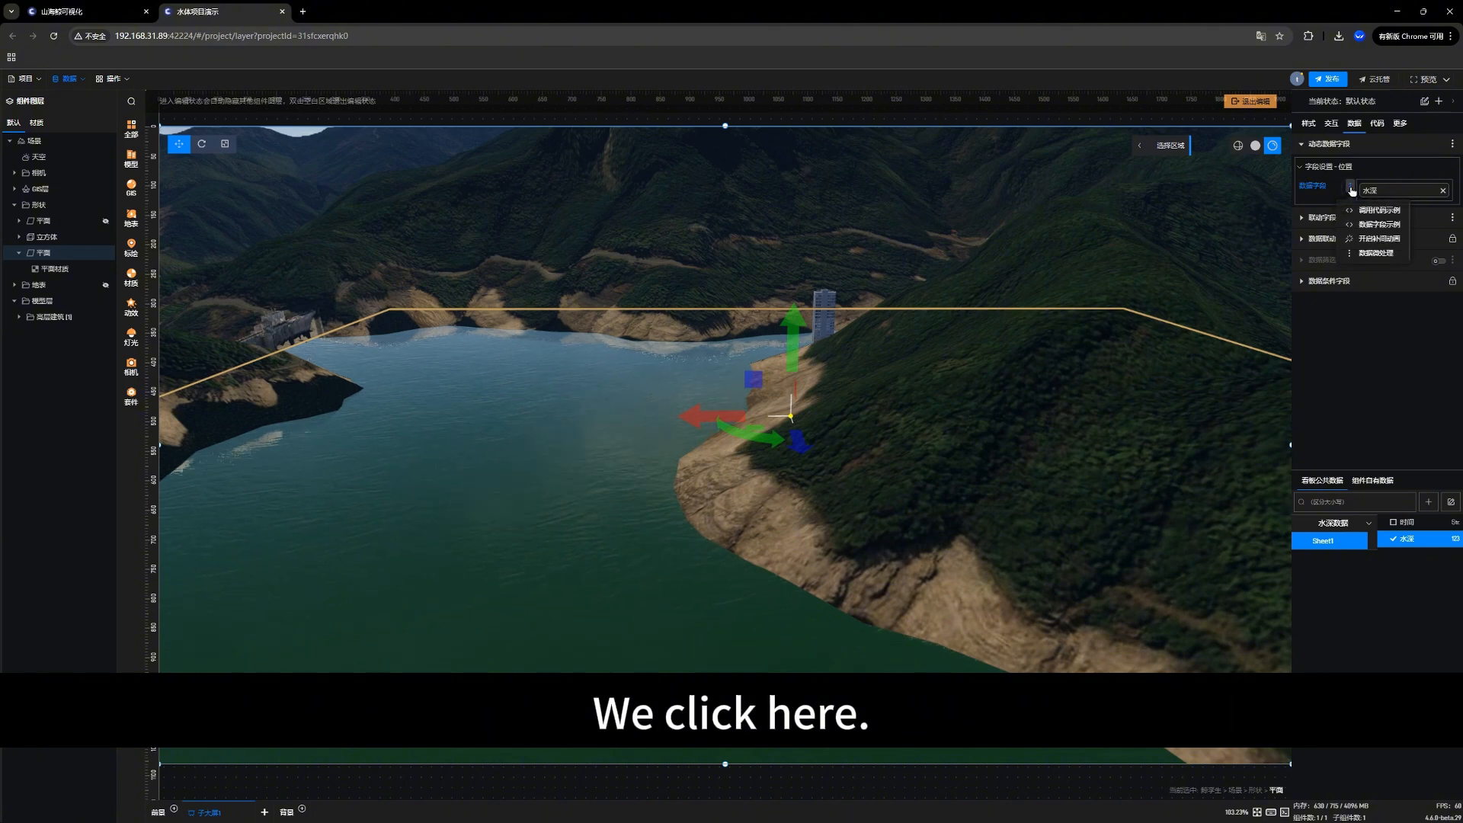
{"action": "left_click", "coordinate": [1375, 253]}
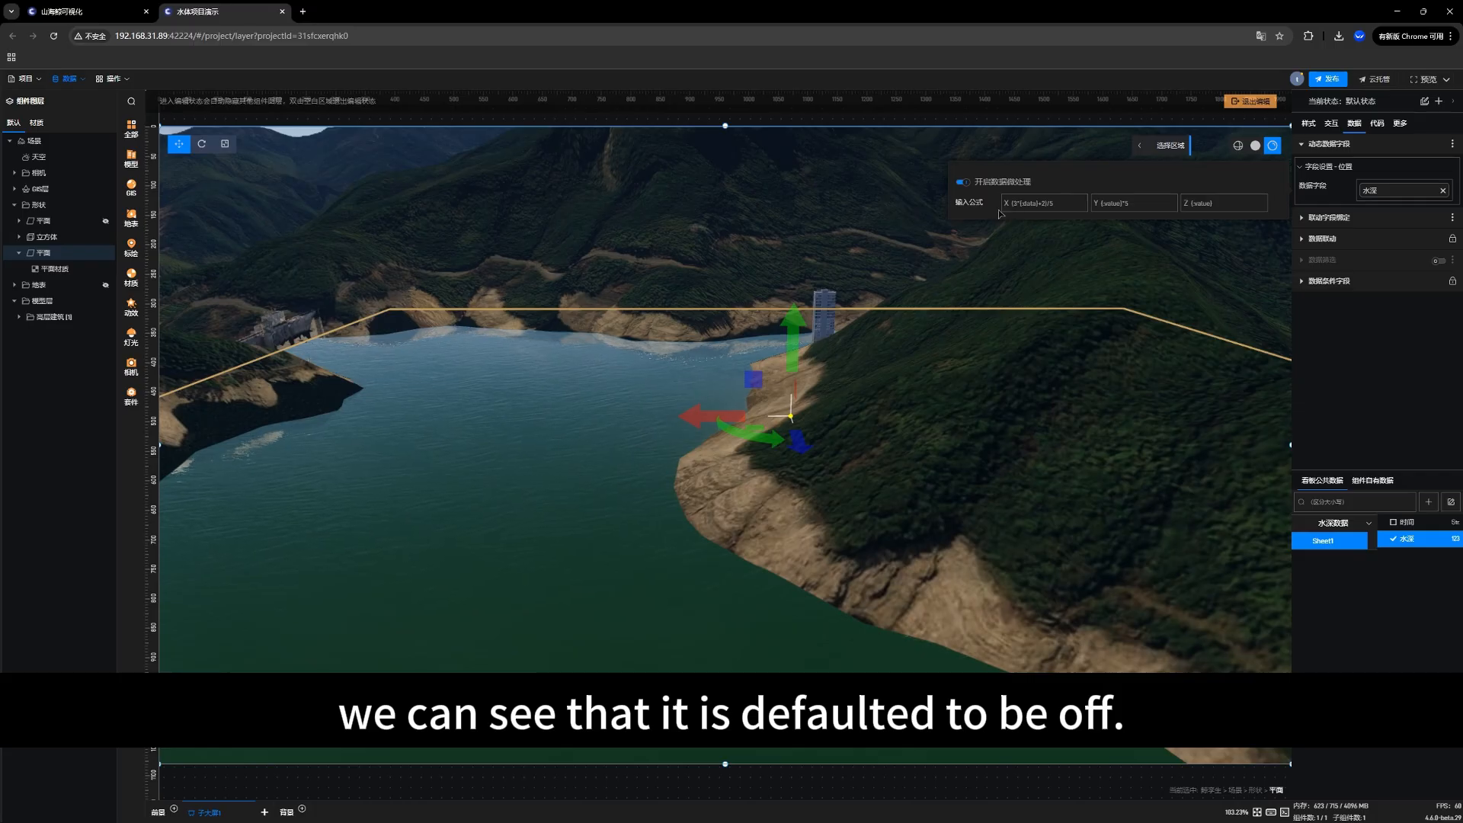
{"action": "left_click", "coordinate": [964, 182]}
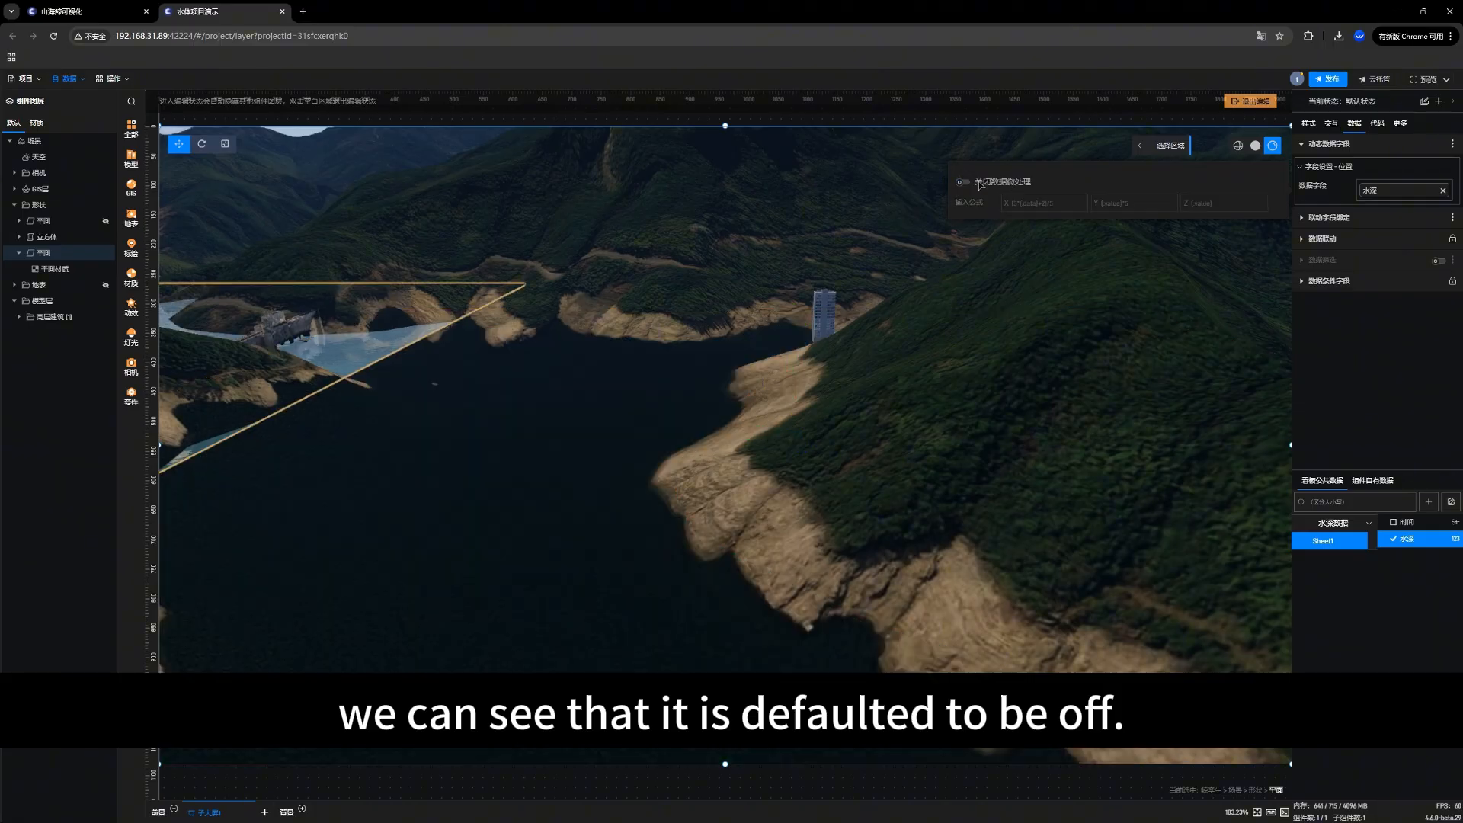
{"action": "left_click", "coordinate": [961, 182]}
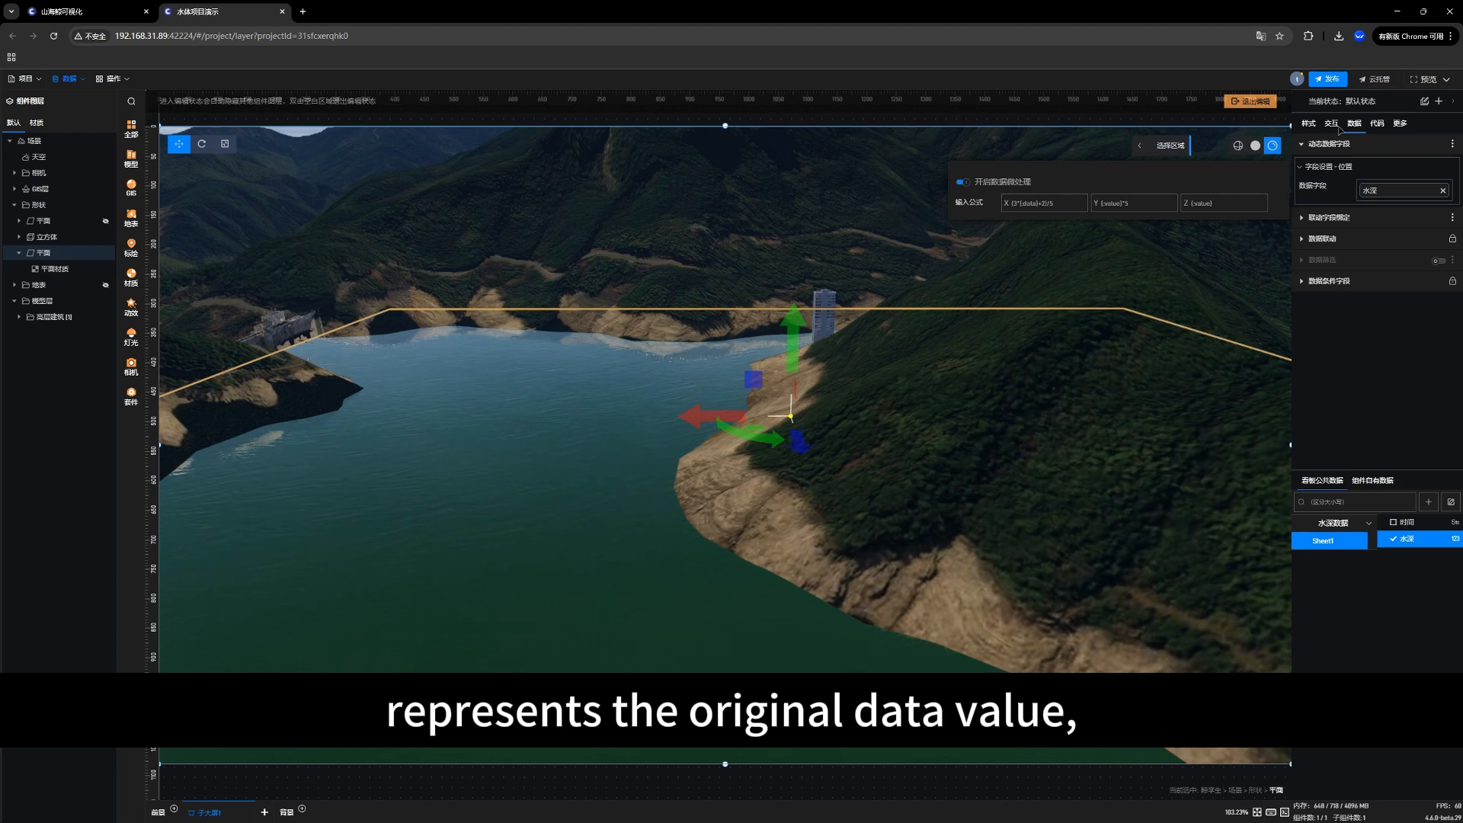
Step: Set both the X and Z formulas to {value} in the data micro-processing (数据微处理) of the position's 水深 field
{"action": "left_click", "coordinate": [1307, 124]}
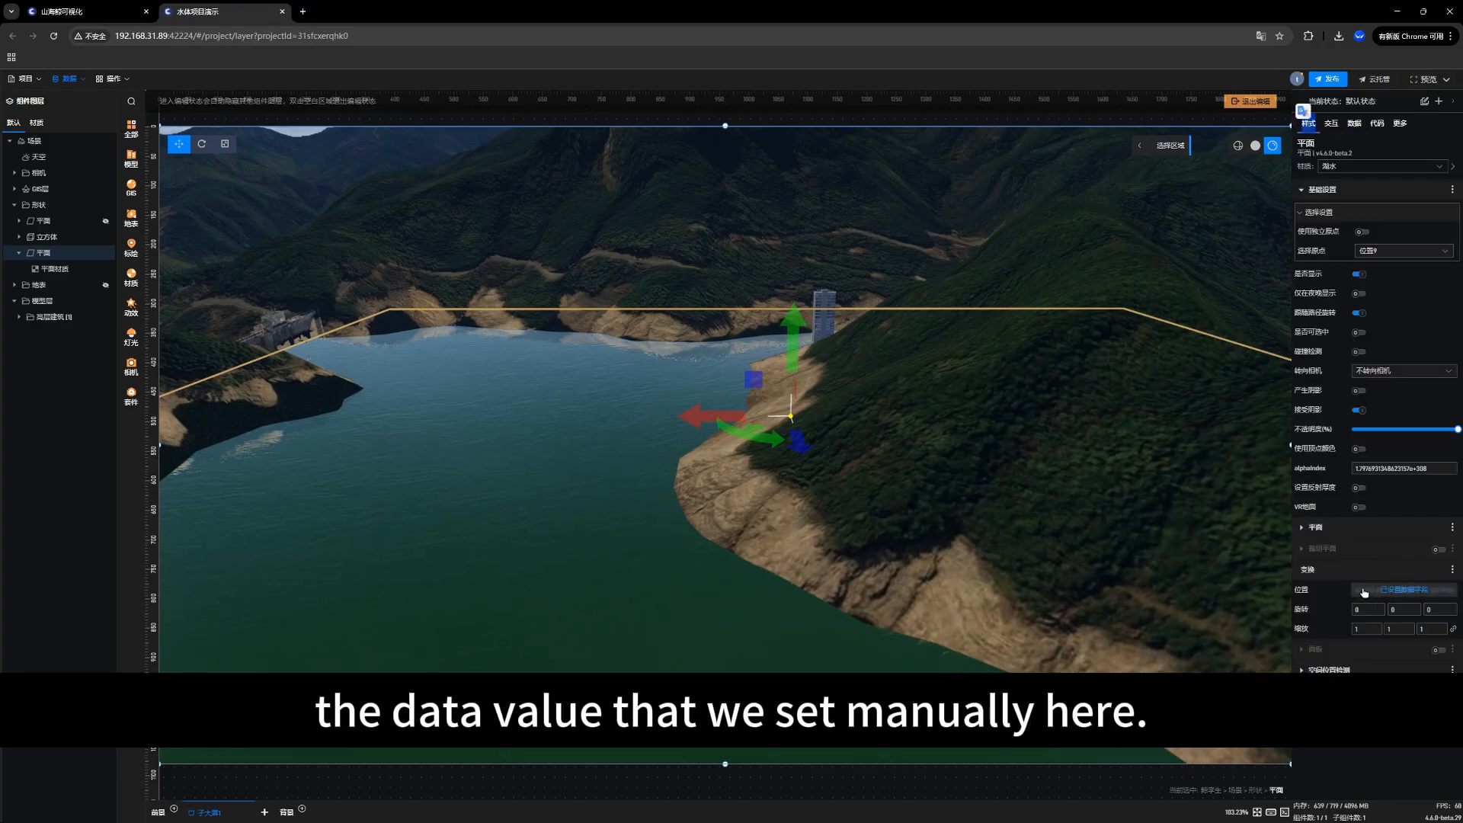
{"action": "left_click", "coordinate": [1357, 124]}
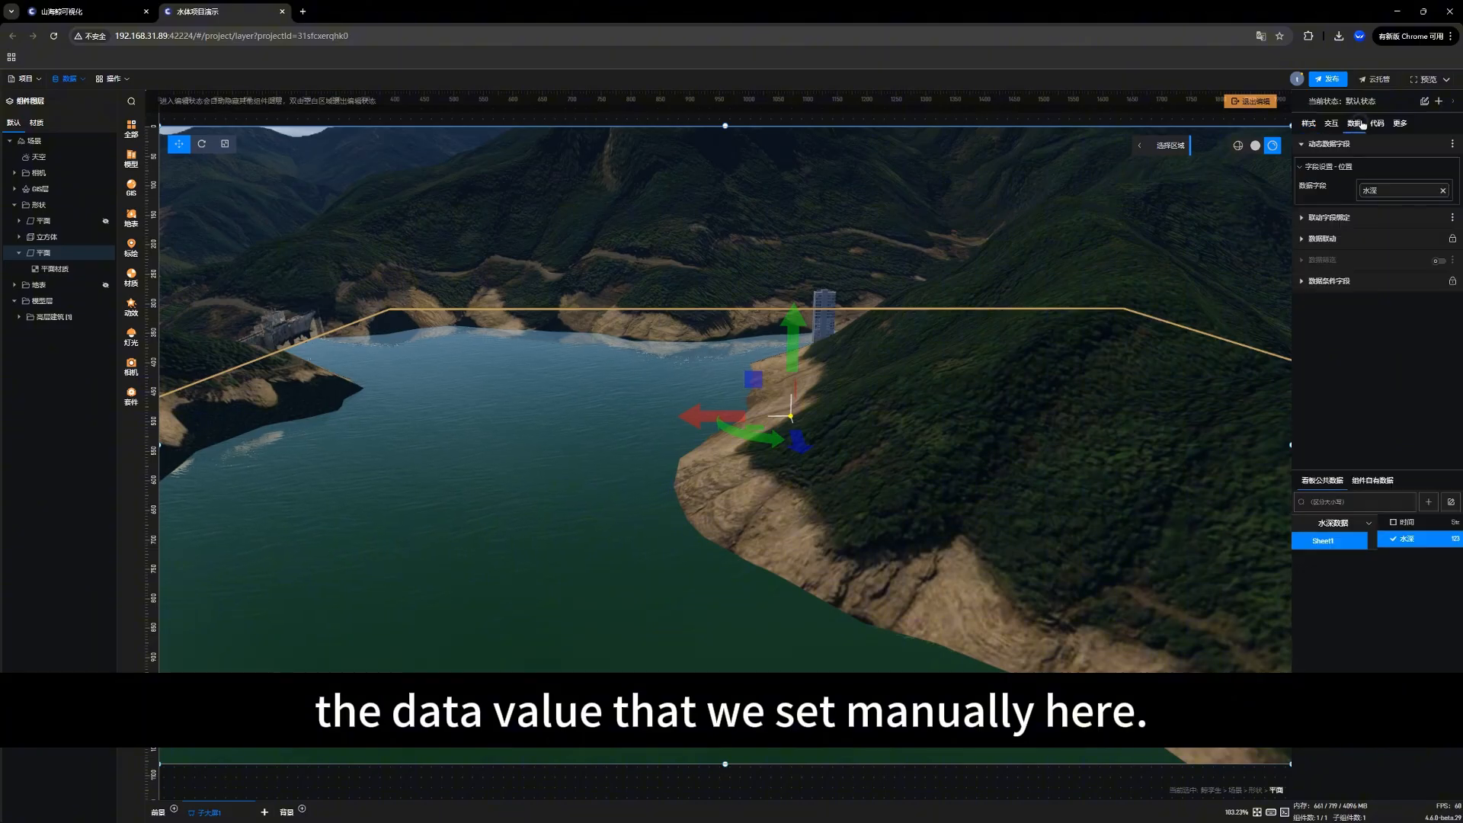
{"action": "left_click", "coordinate": [1349, 187]}
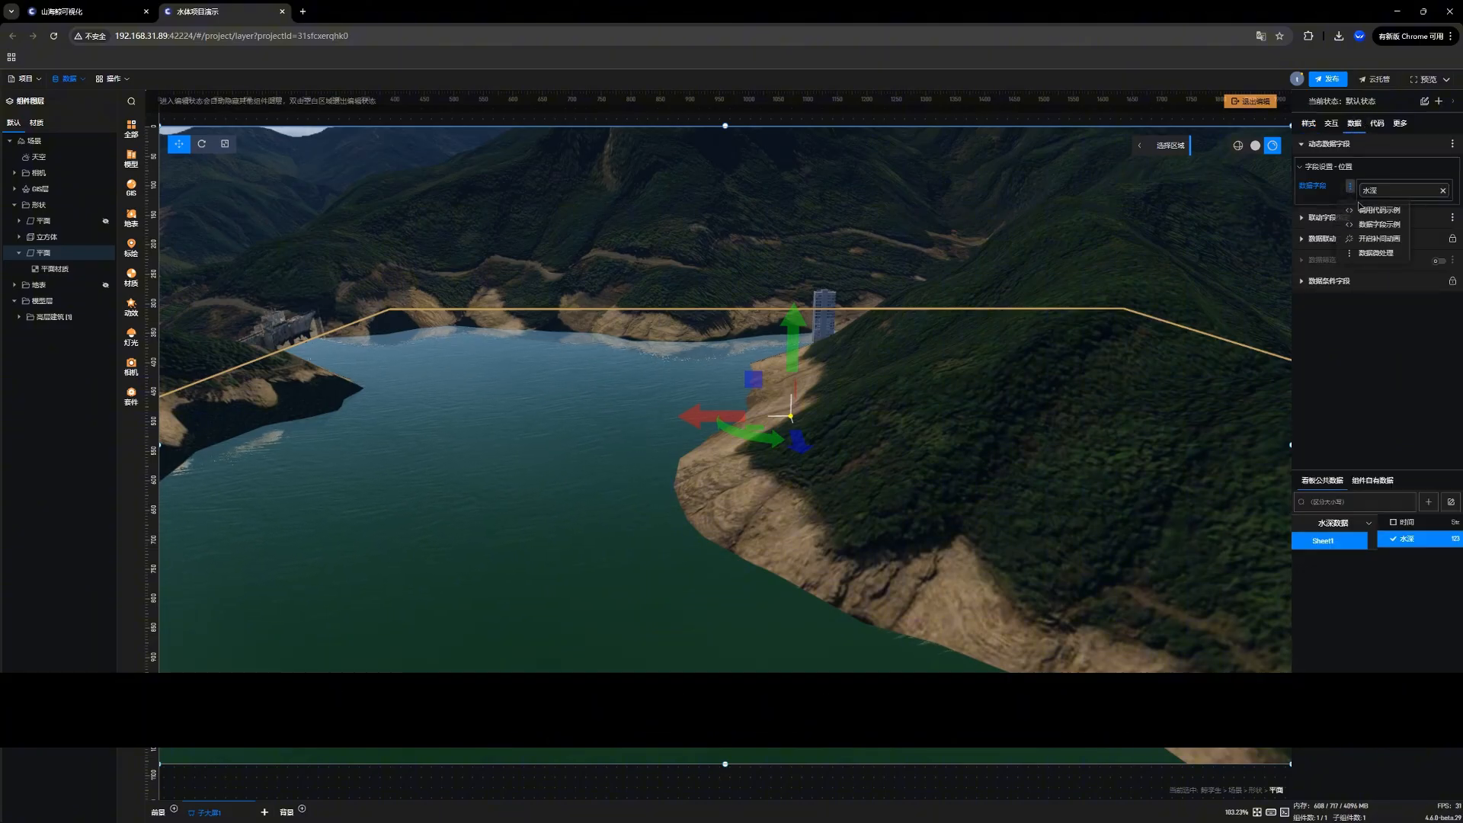
{"action": "left_click", "coordinate": [1375, 253]}
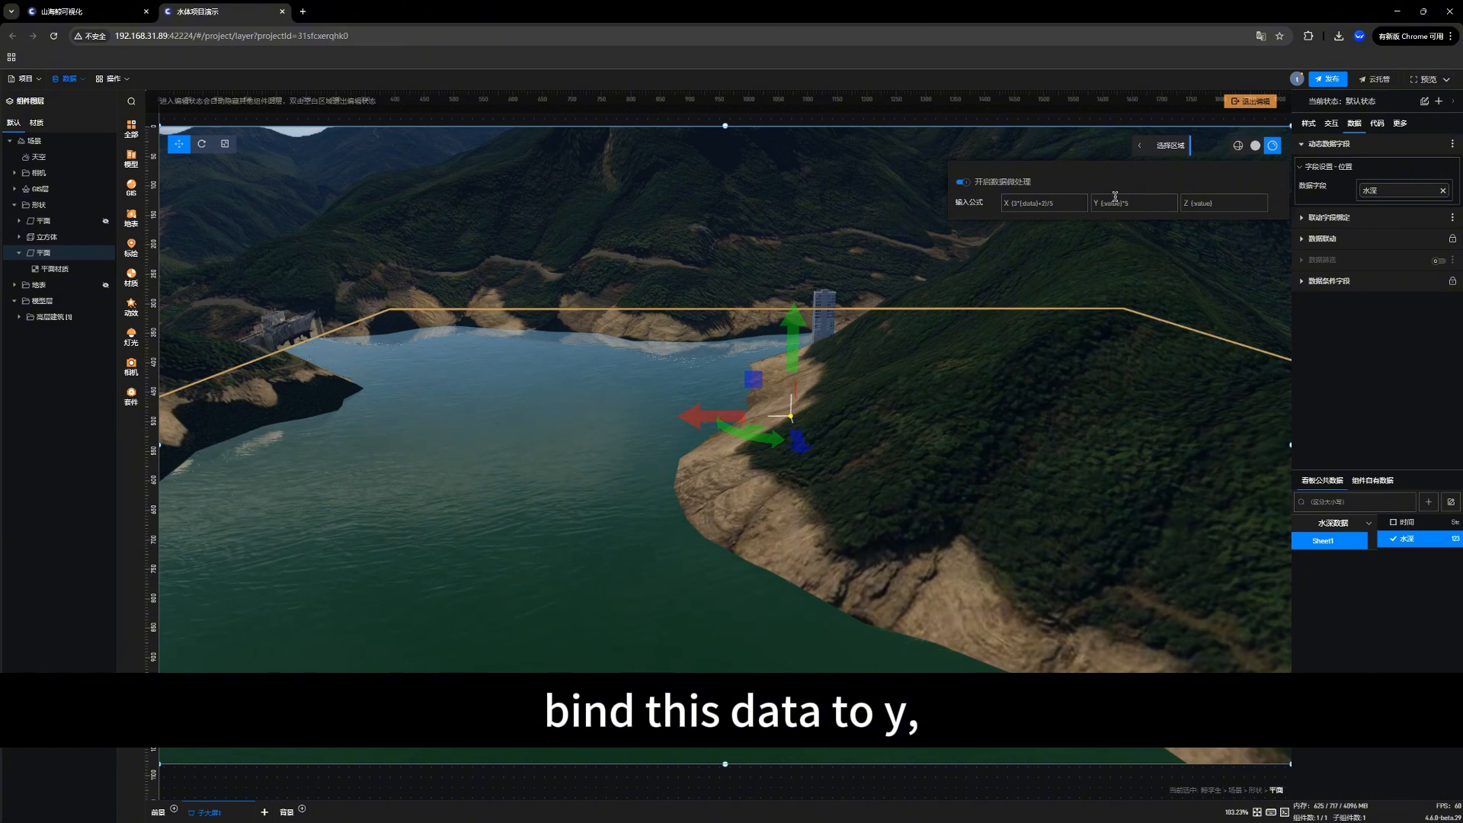
{"action": "left_click", "coordinate": [1057, 199]}
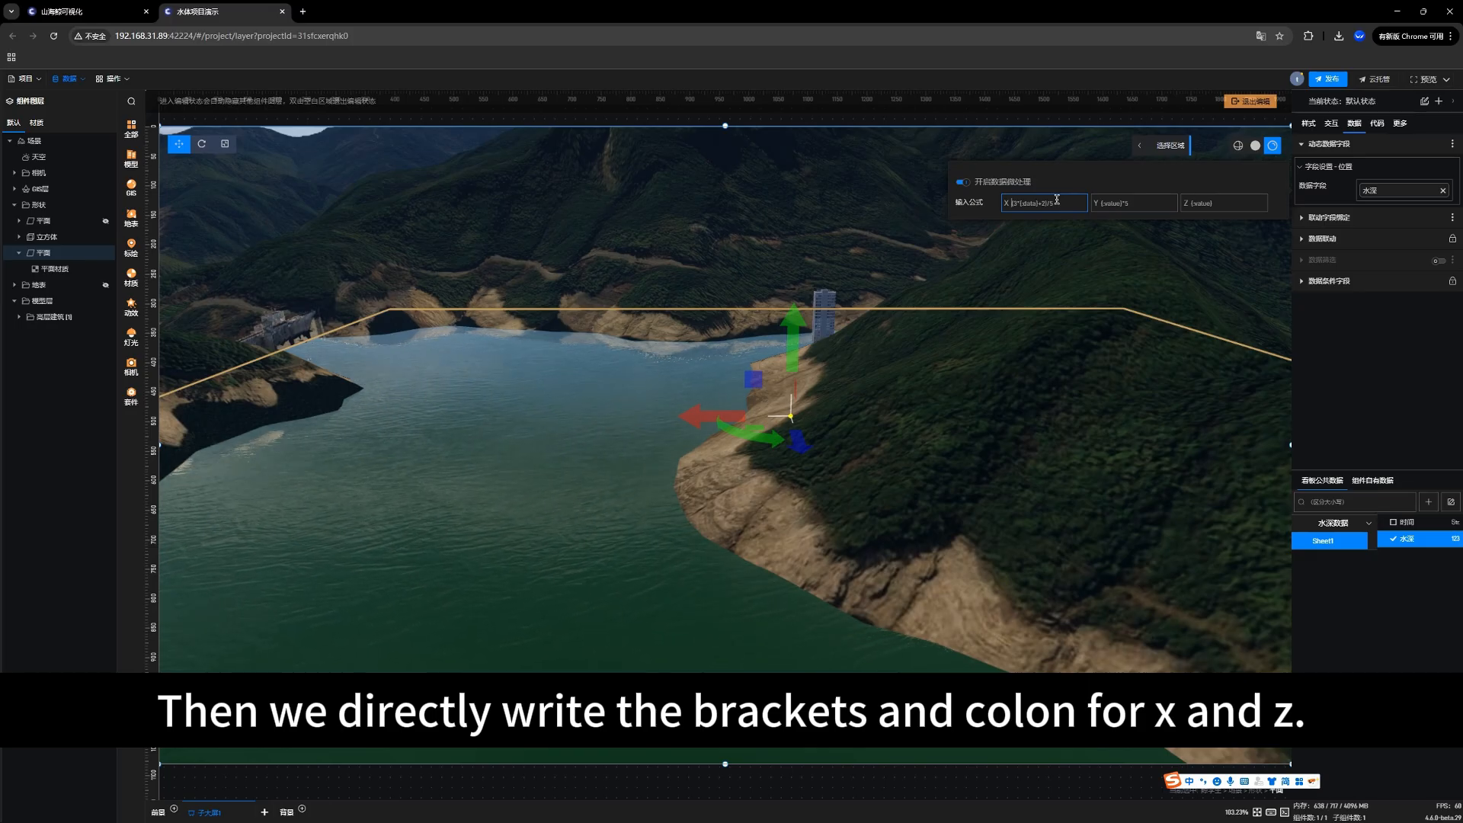
{"action": "key", "text": "ctrl+a"}
{"action": "type", "text": "{"}
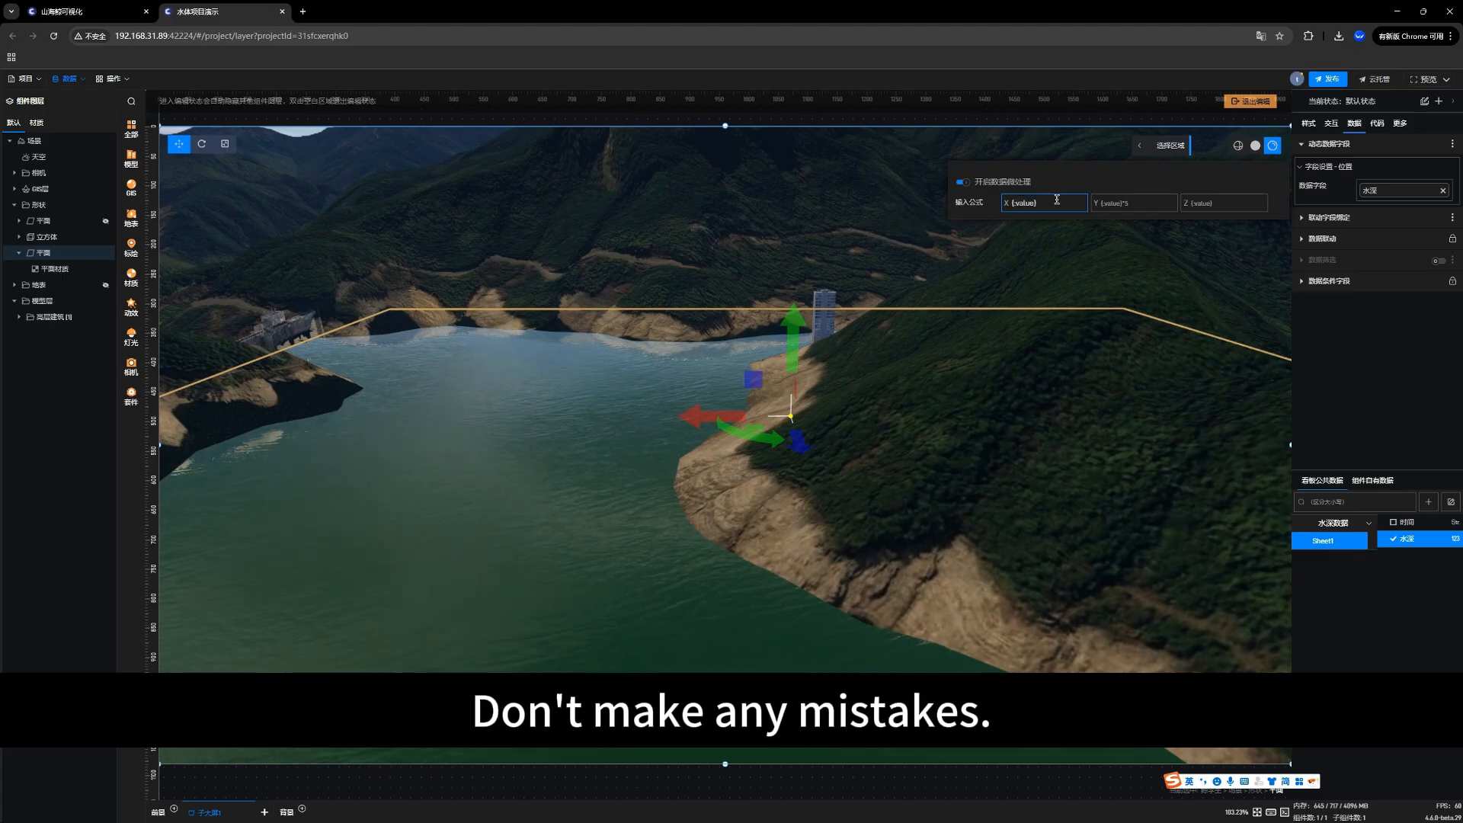
{"action": "left_click_drag", "start_coordinate": [1036, 204], "coordinate": [1012, 204]}
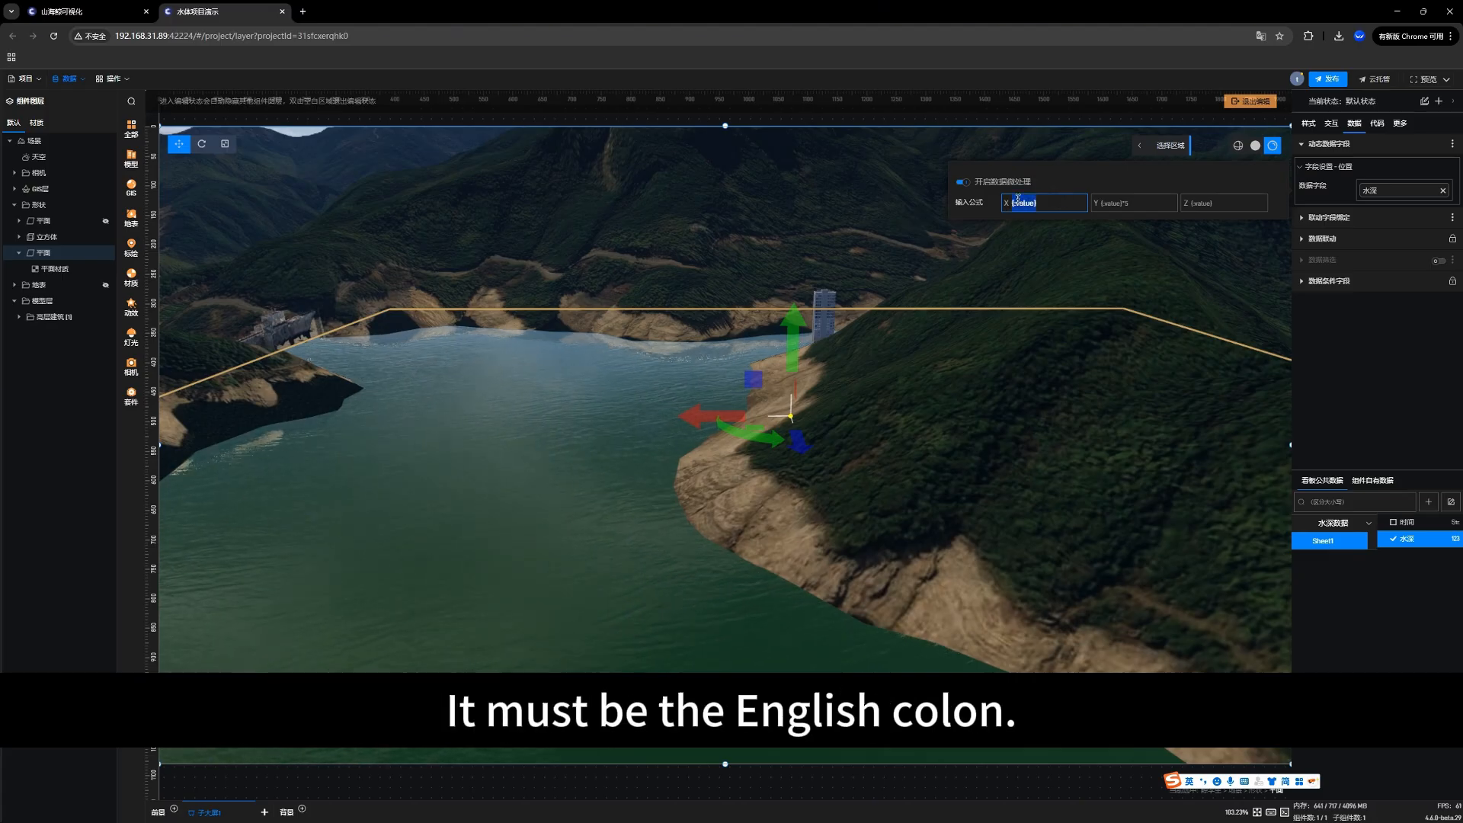
{"action": "left_click", "coordinate": [1213, 206]}
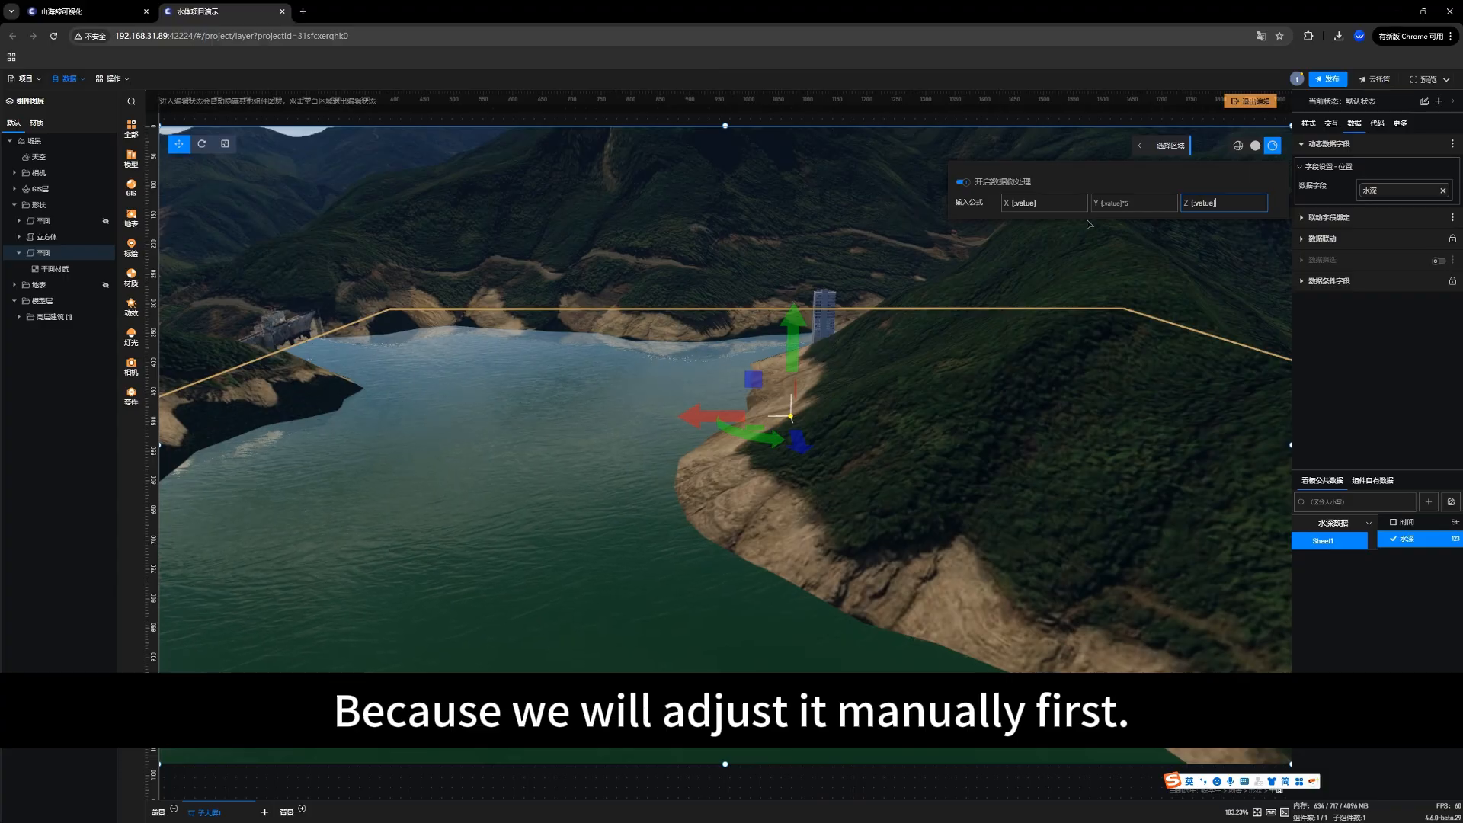
Step: Set the position's Y formula to {data} and close the data micro-processing settings
{"action": "left_click", "coordinate": [1126, 201]}
{"action": "type", "text": "*5"}
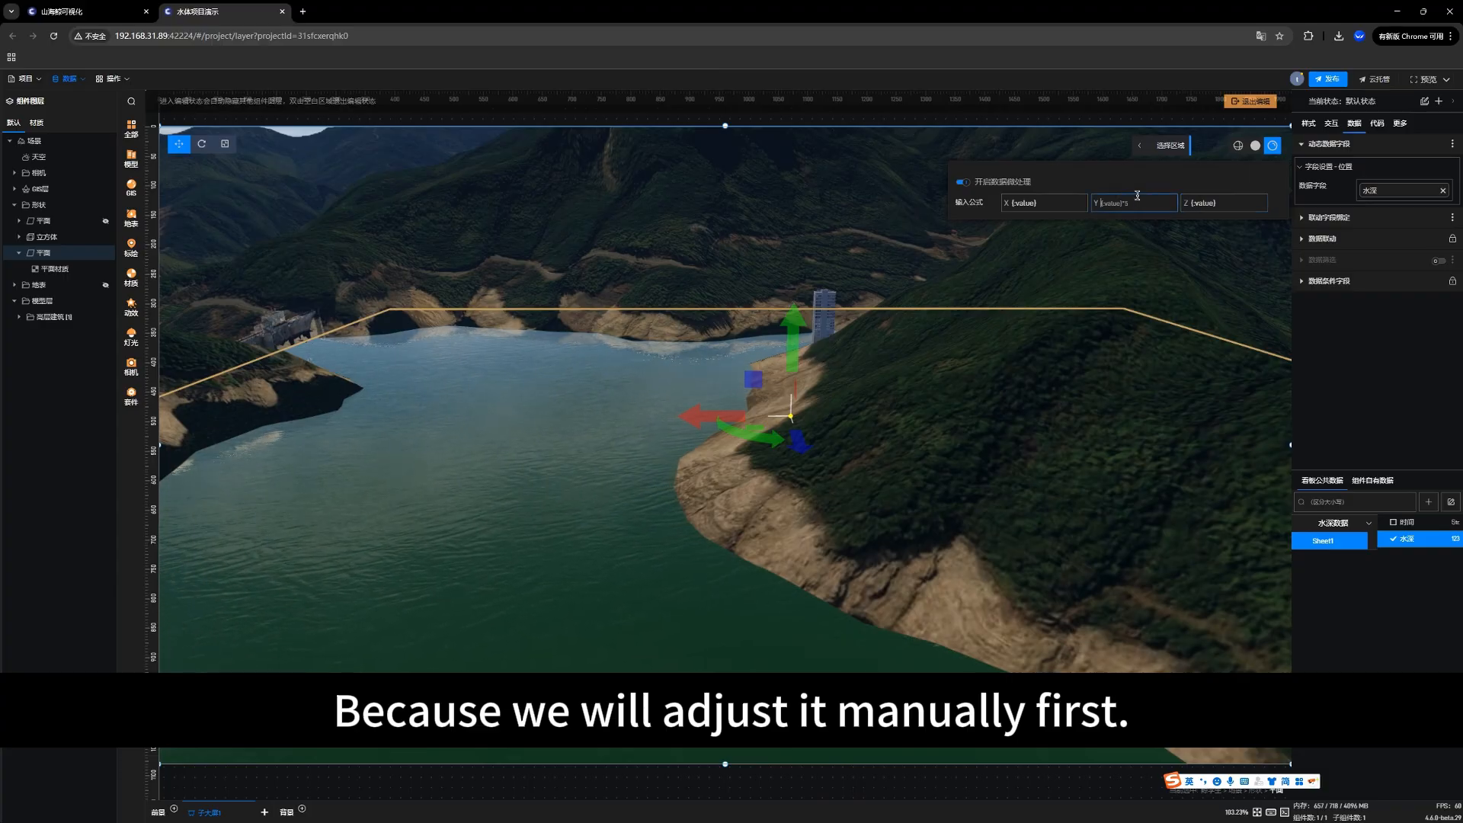
{"action": "type", "text": "{"}
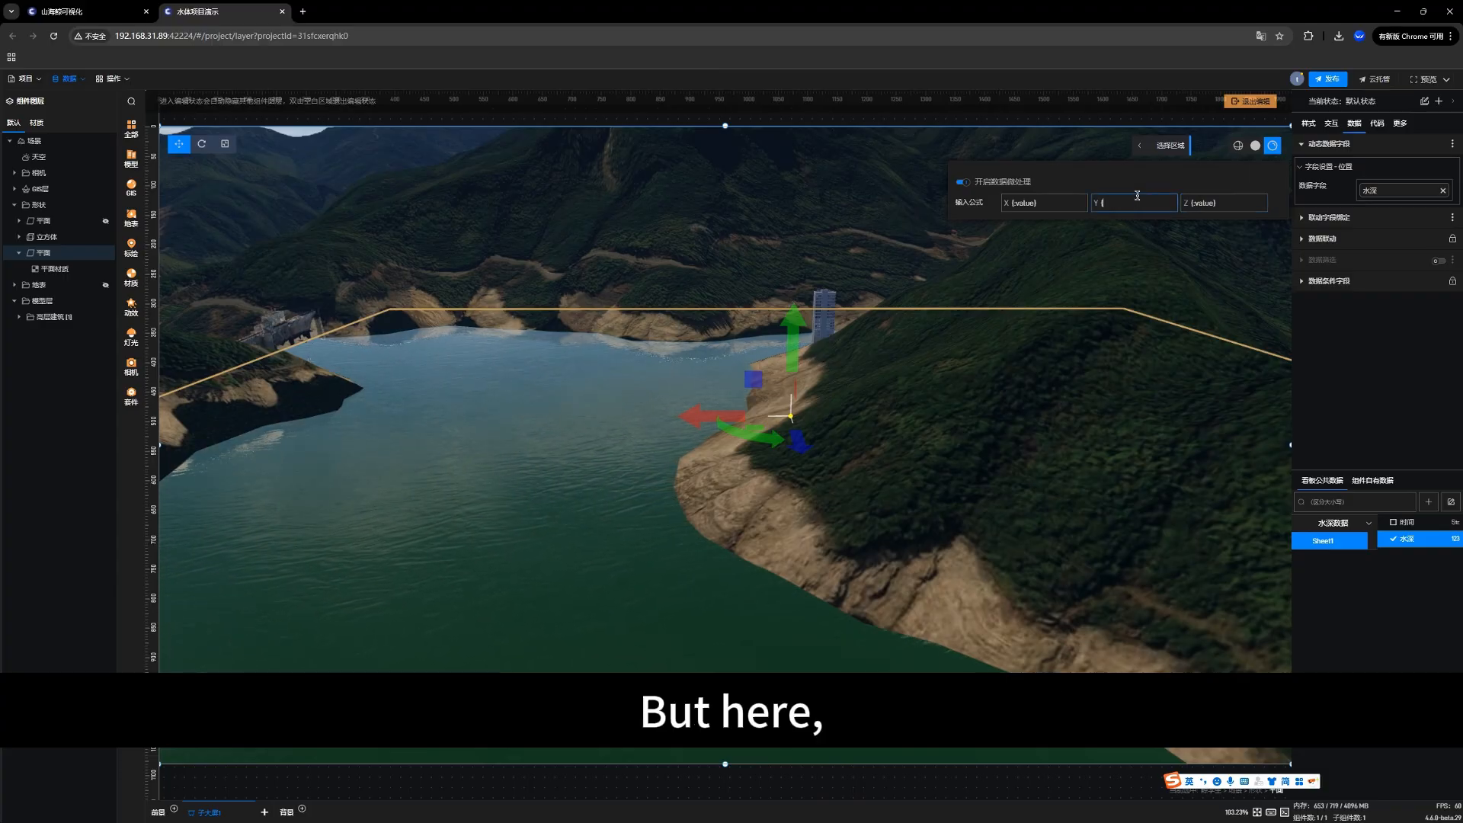
{"action": "key", "text": "Left"}
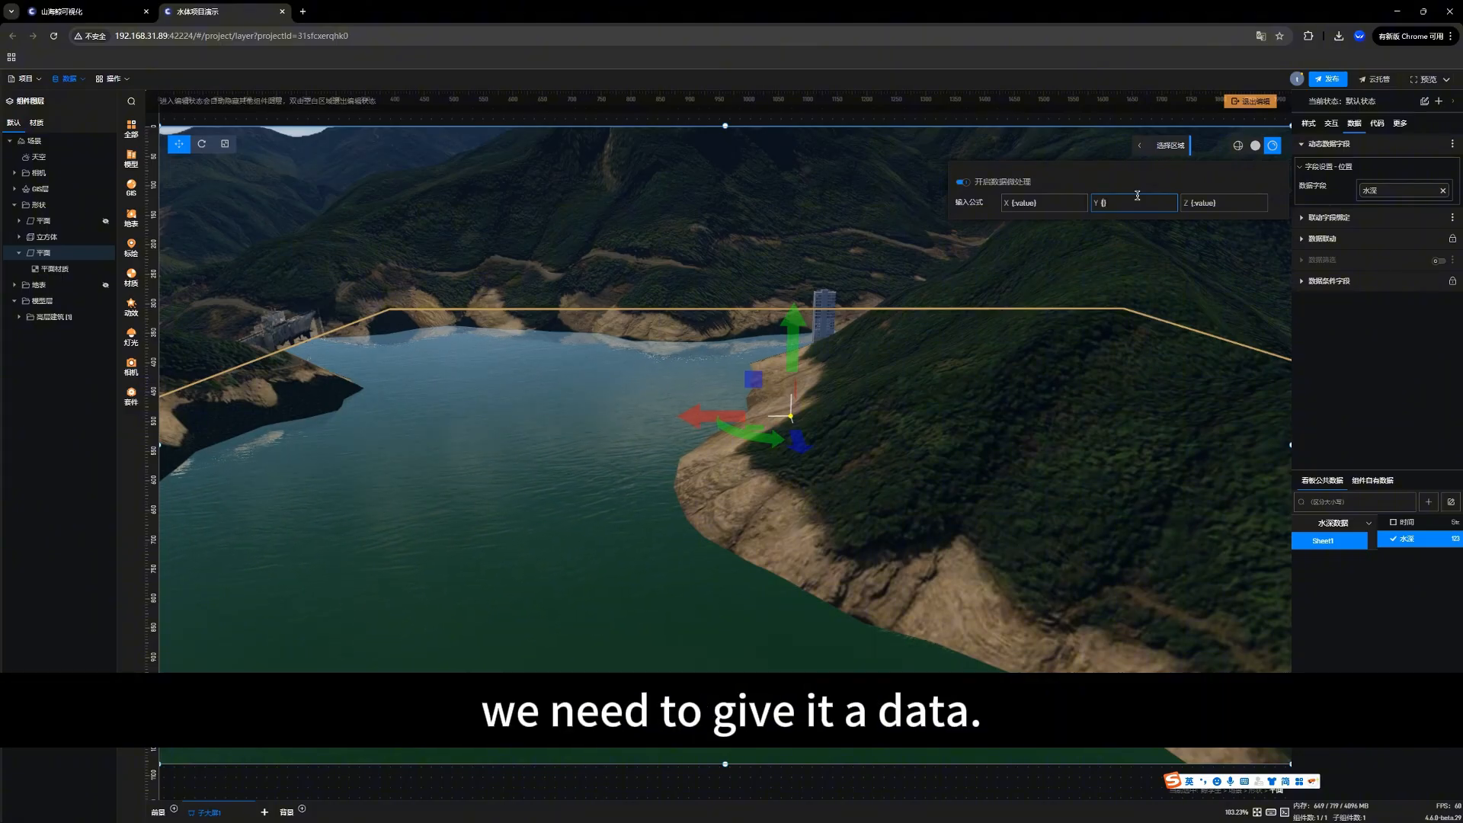
{"action": "type", "text": "data"}
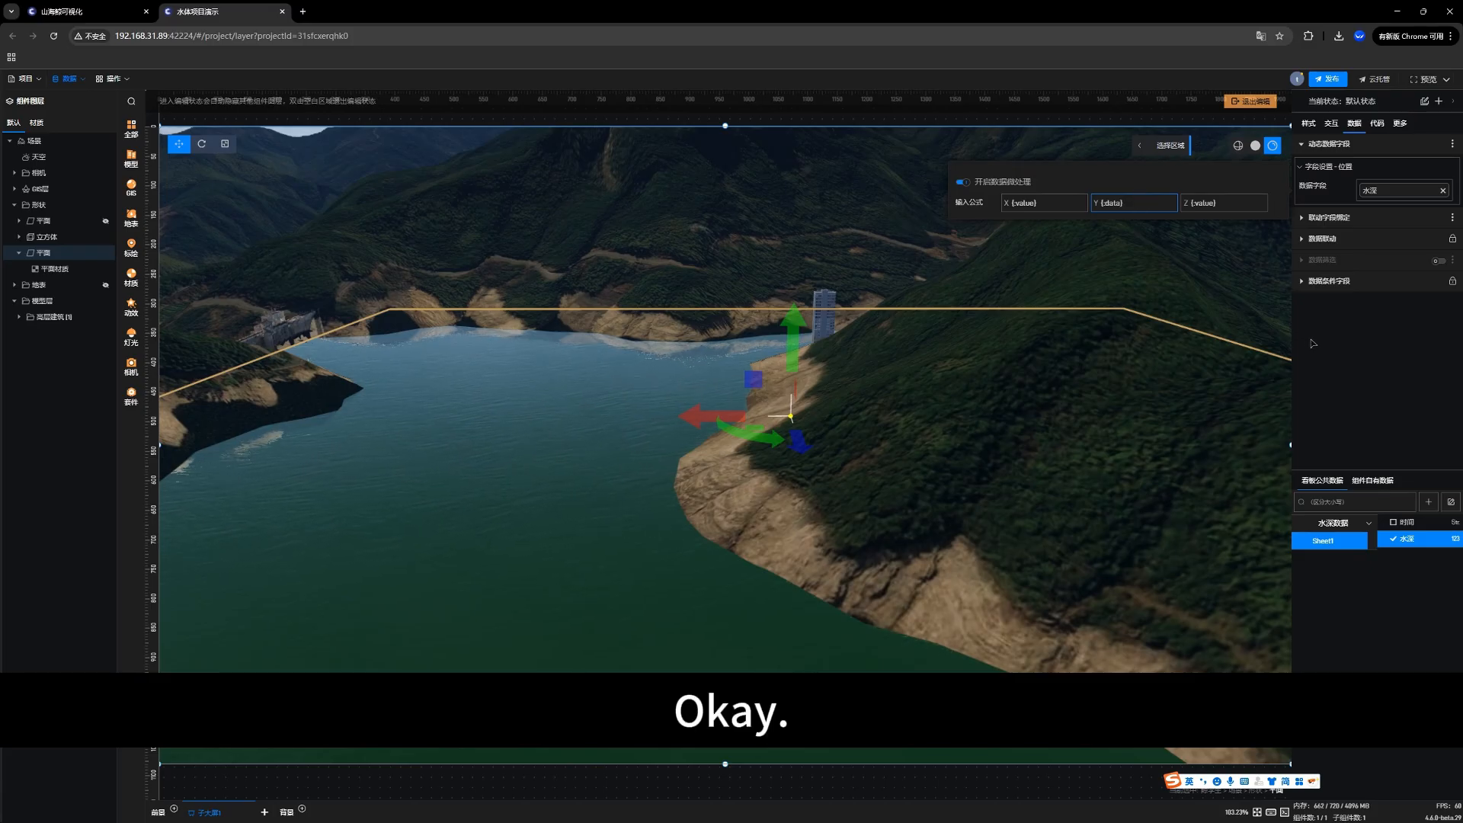
{"action": "left_click", "coordinate": [1344, 340]}
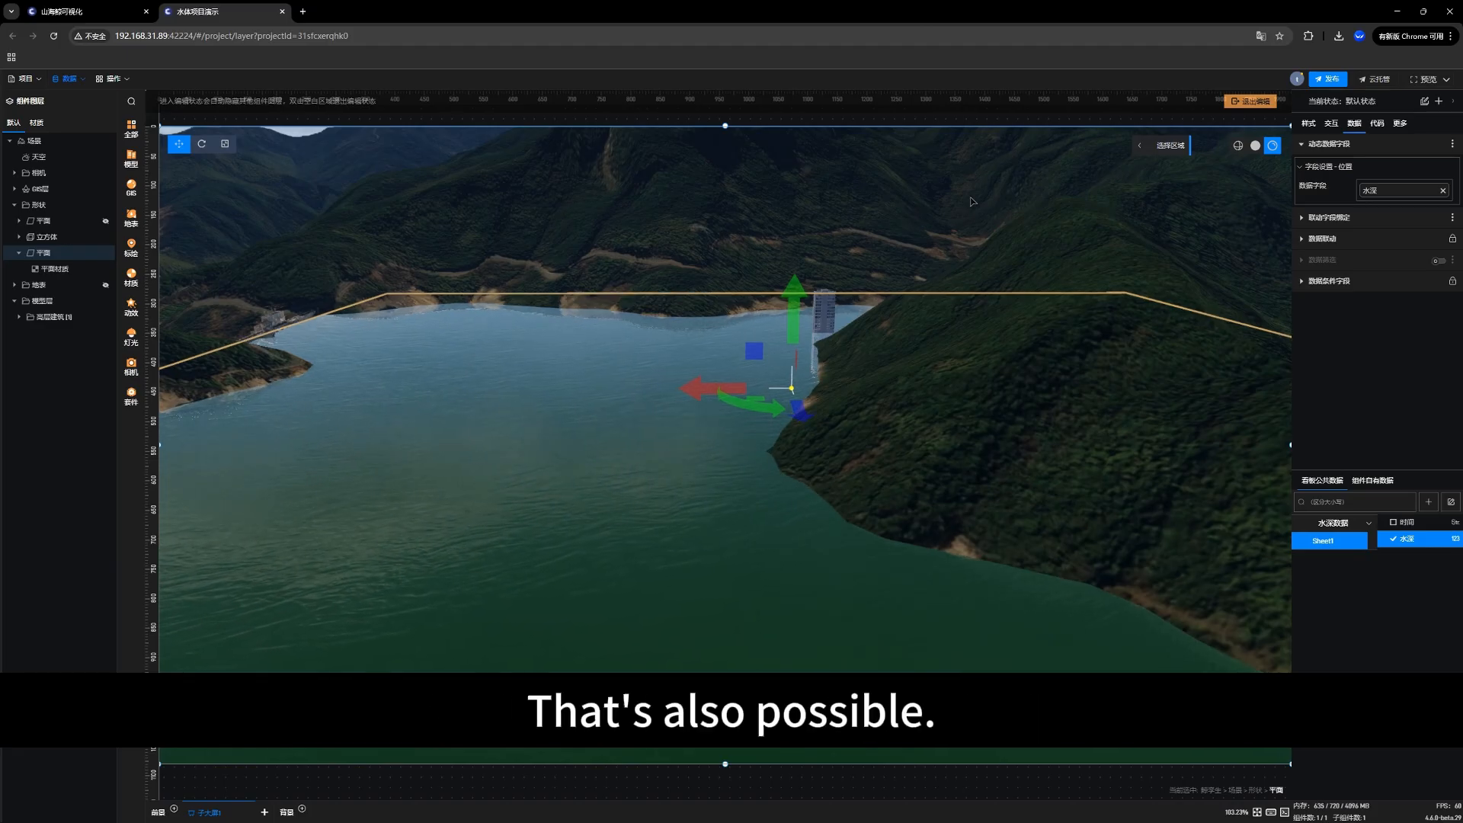
Step: Turn off follow path rotation (跟随路径旋转) in the water plane's basic settings
{"action": "left_click", "coordinate": [1350, 188]}
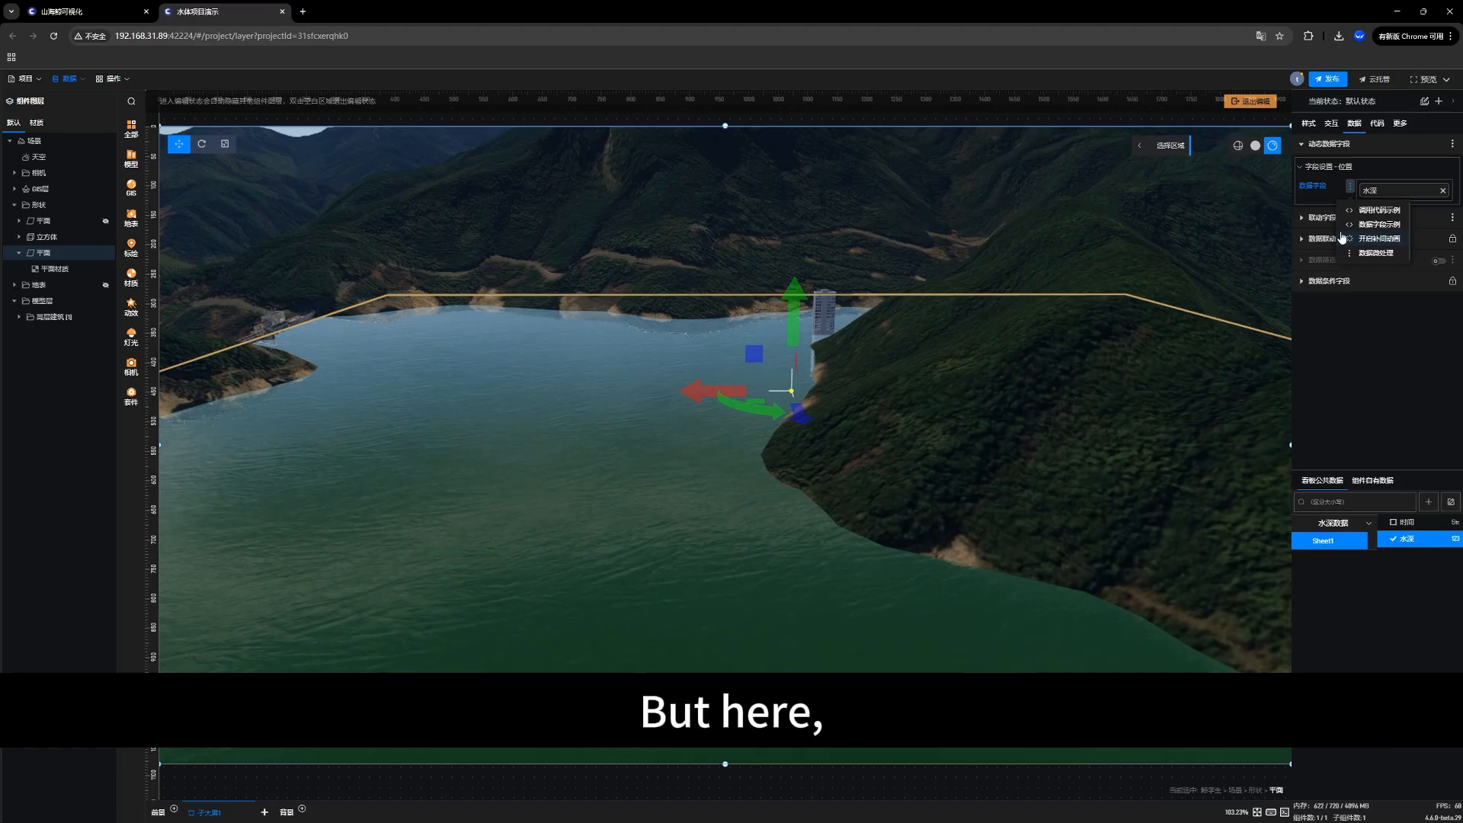
{"action": "left_click", "coordinate": [1385, 346]}
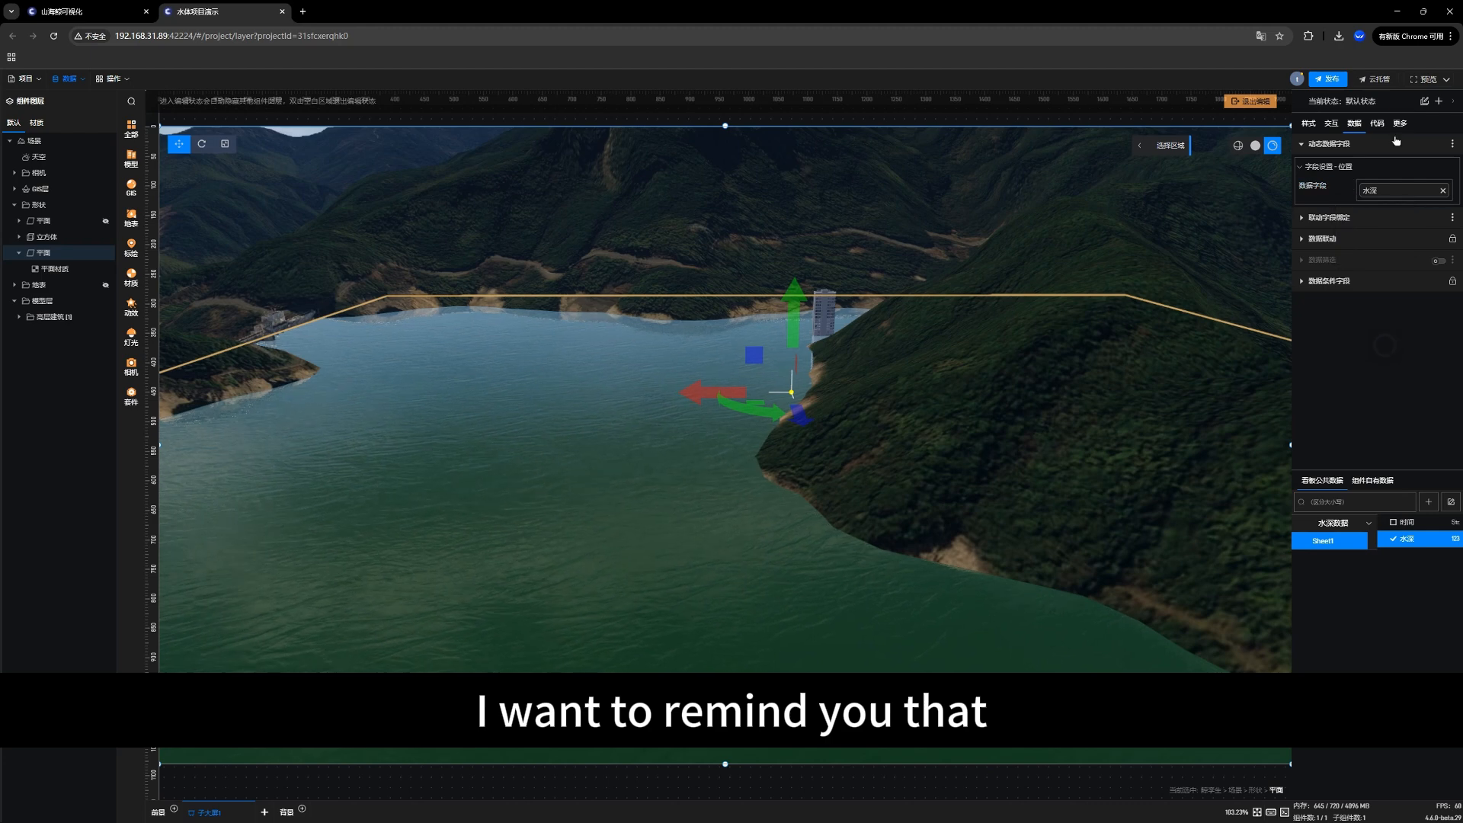
{"action": "left_click", "coordinate": [1310, 125]}
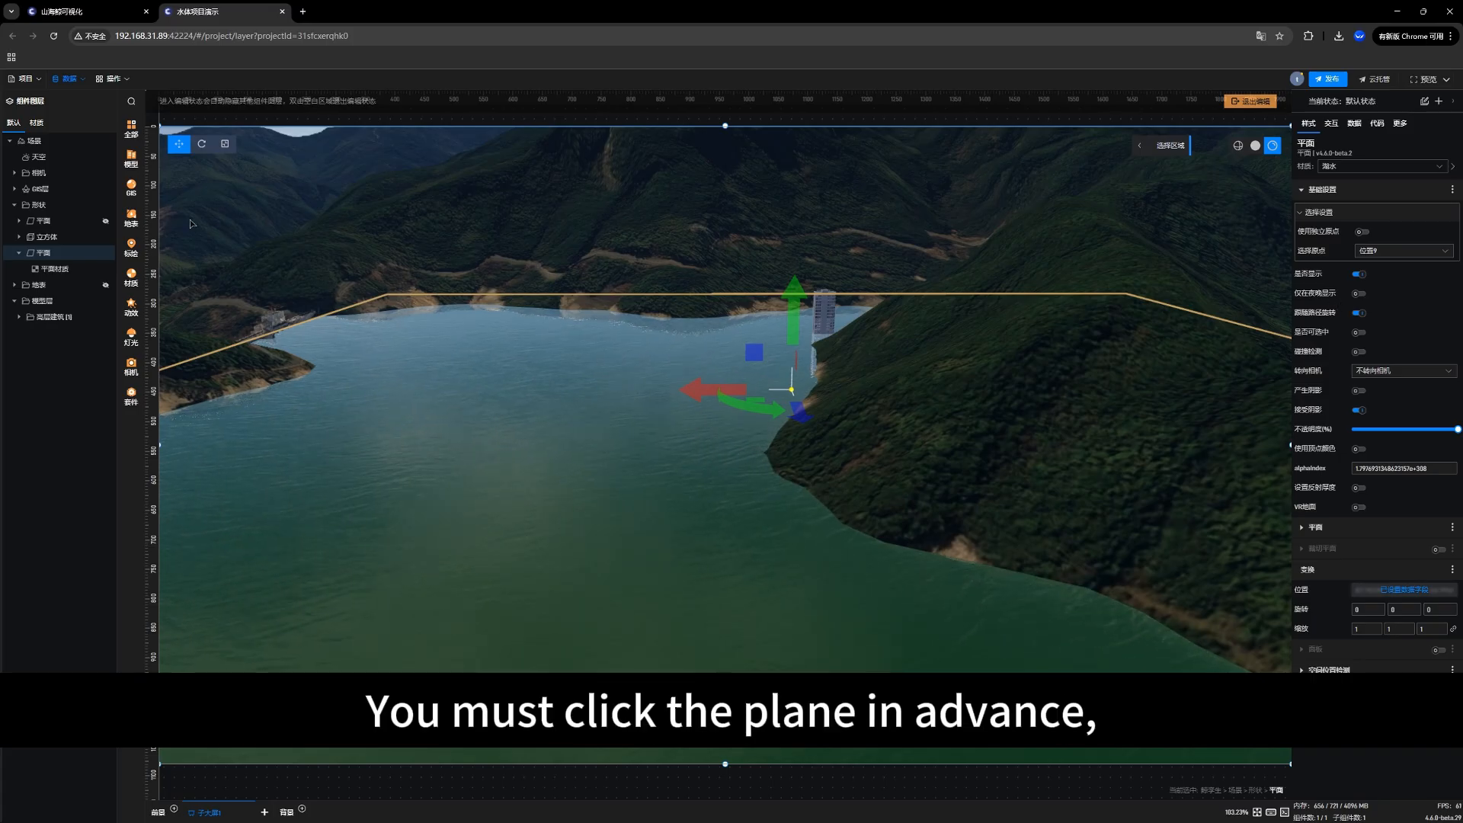
{"action": "left_click", "coordinate": [41, 253]}
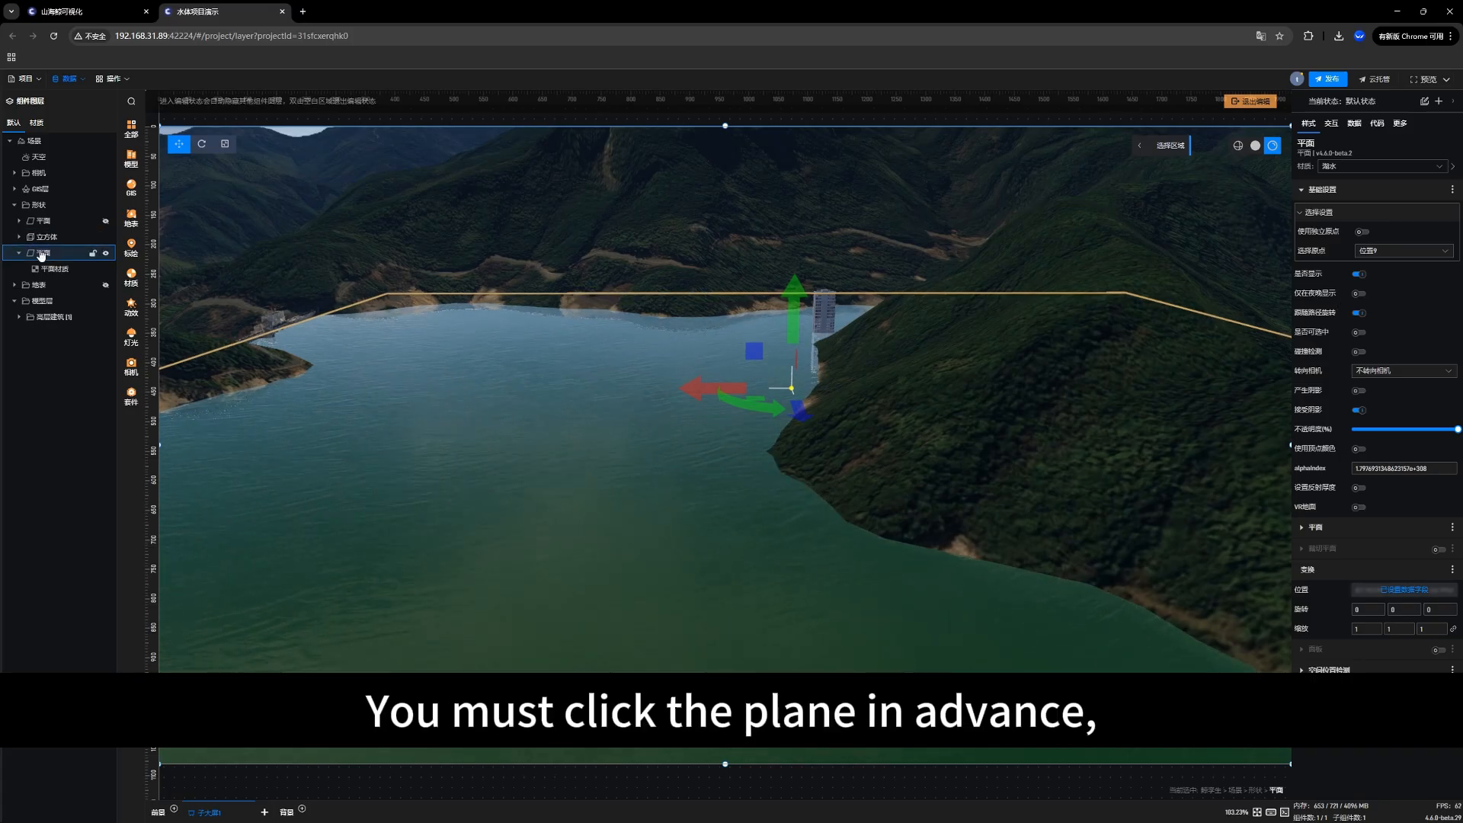
{"action": "left_click", "coordinate": [1360, 313]}
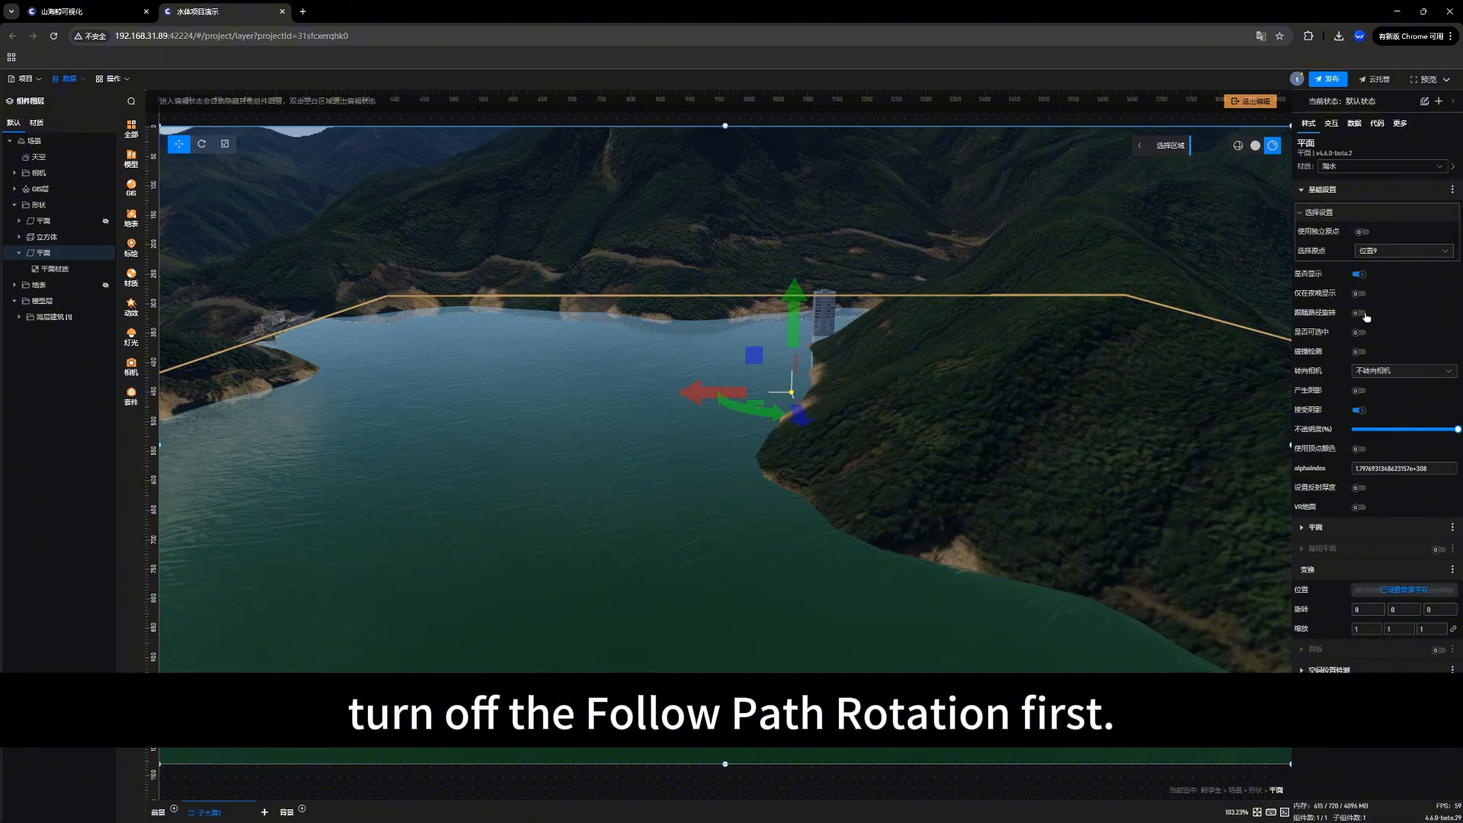
Step: Turn on the tween animation (补间动画) for the position's 水深 data field and examine the moving water level near the shoreline
{"action": "left_click", "coordinate": [1355, 124]}
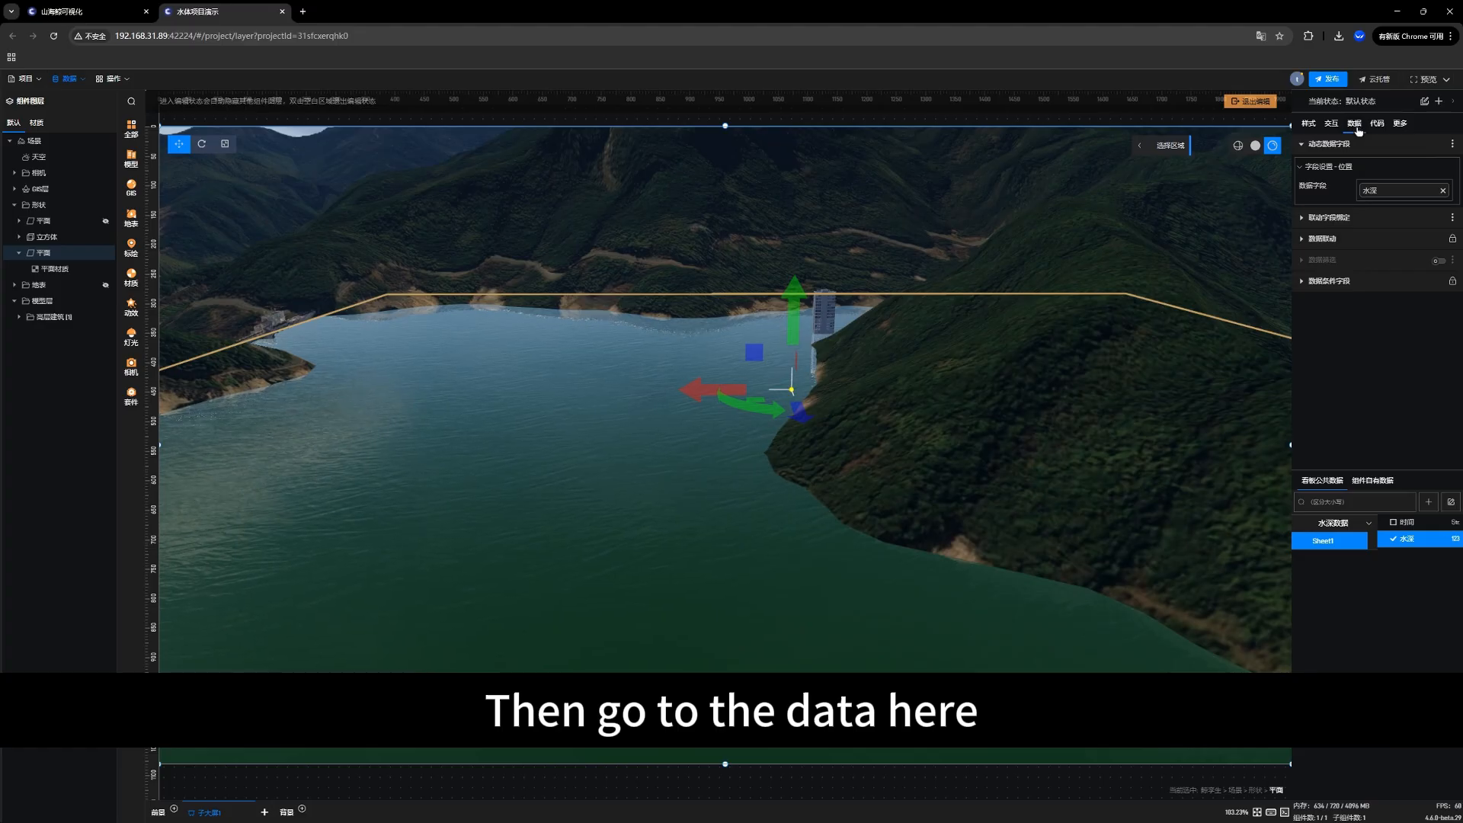
{"action": "left_click", "coordinate": [1353, 187]}
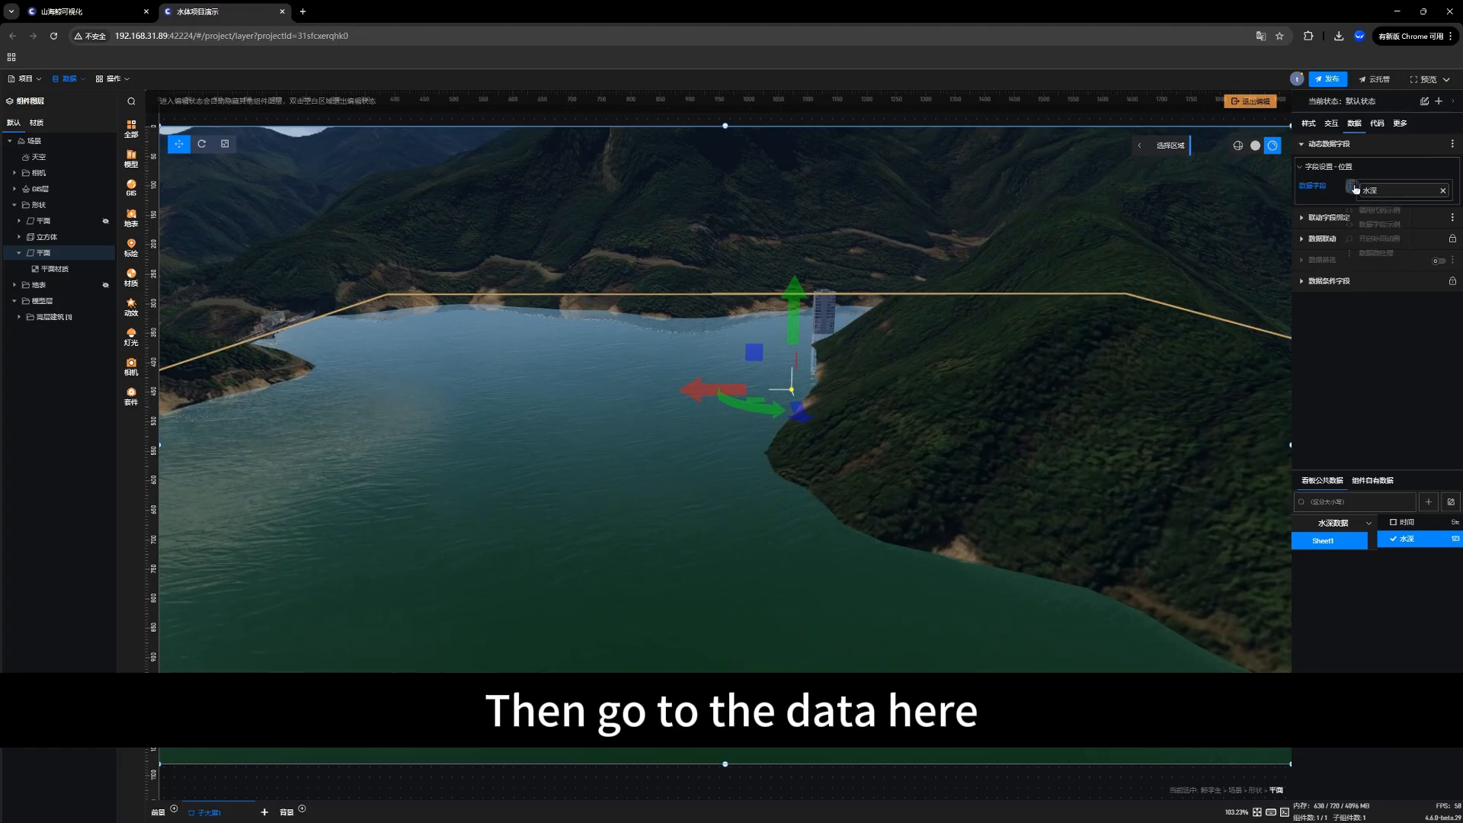
{"action": "left_click", "coordinate": [1367, 237]}
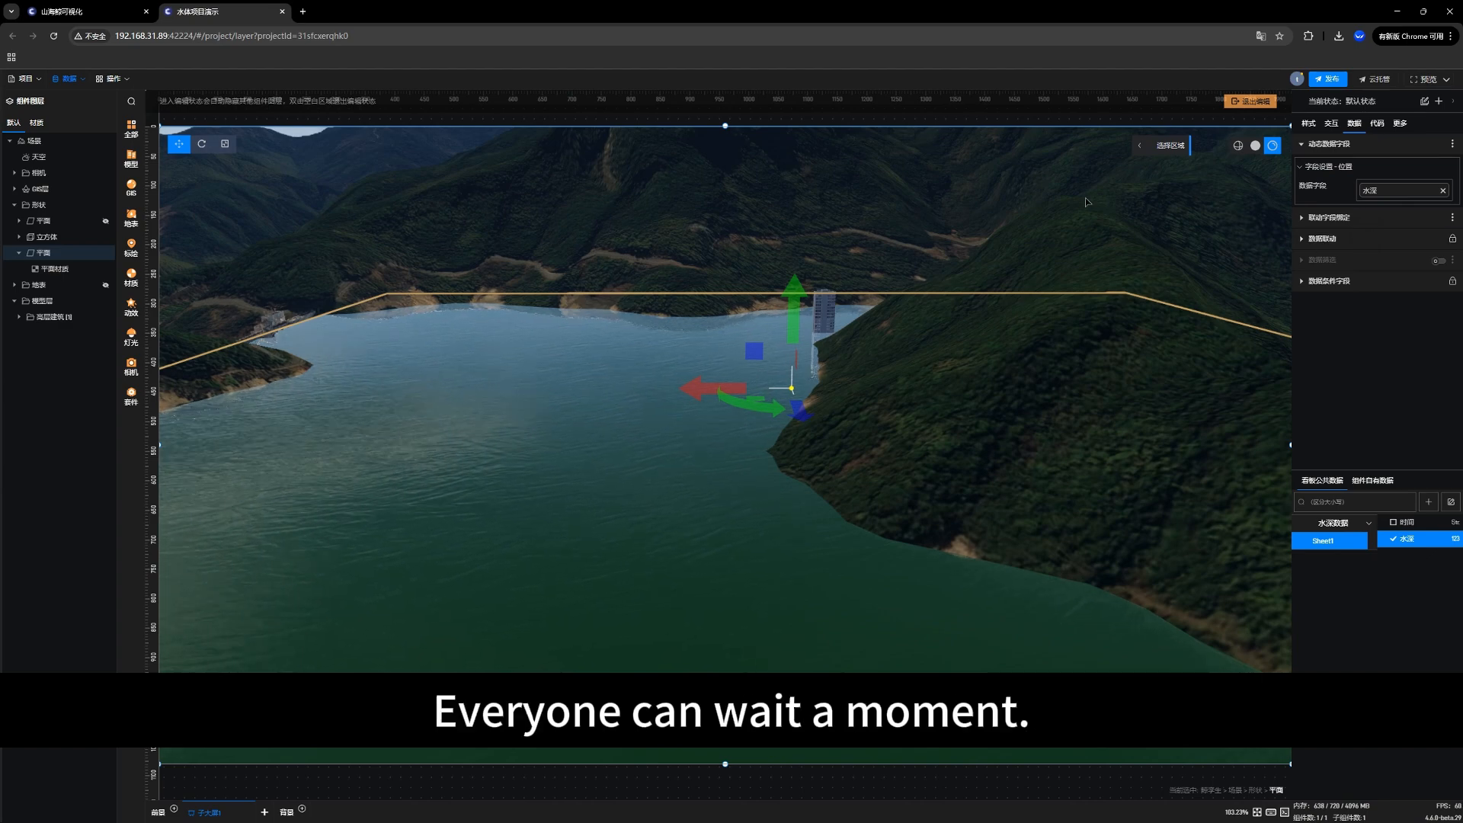
{"action": "scroll", "coordinate": [664, 354], "scroll_direction": "up", "scroll_amount": 5}
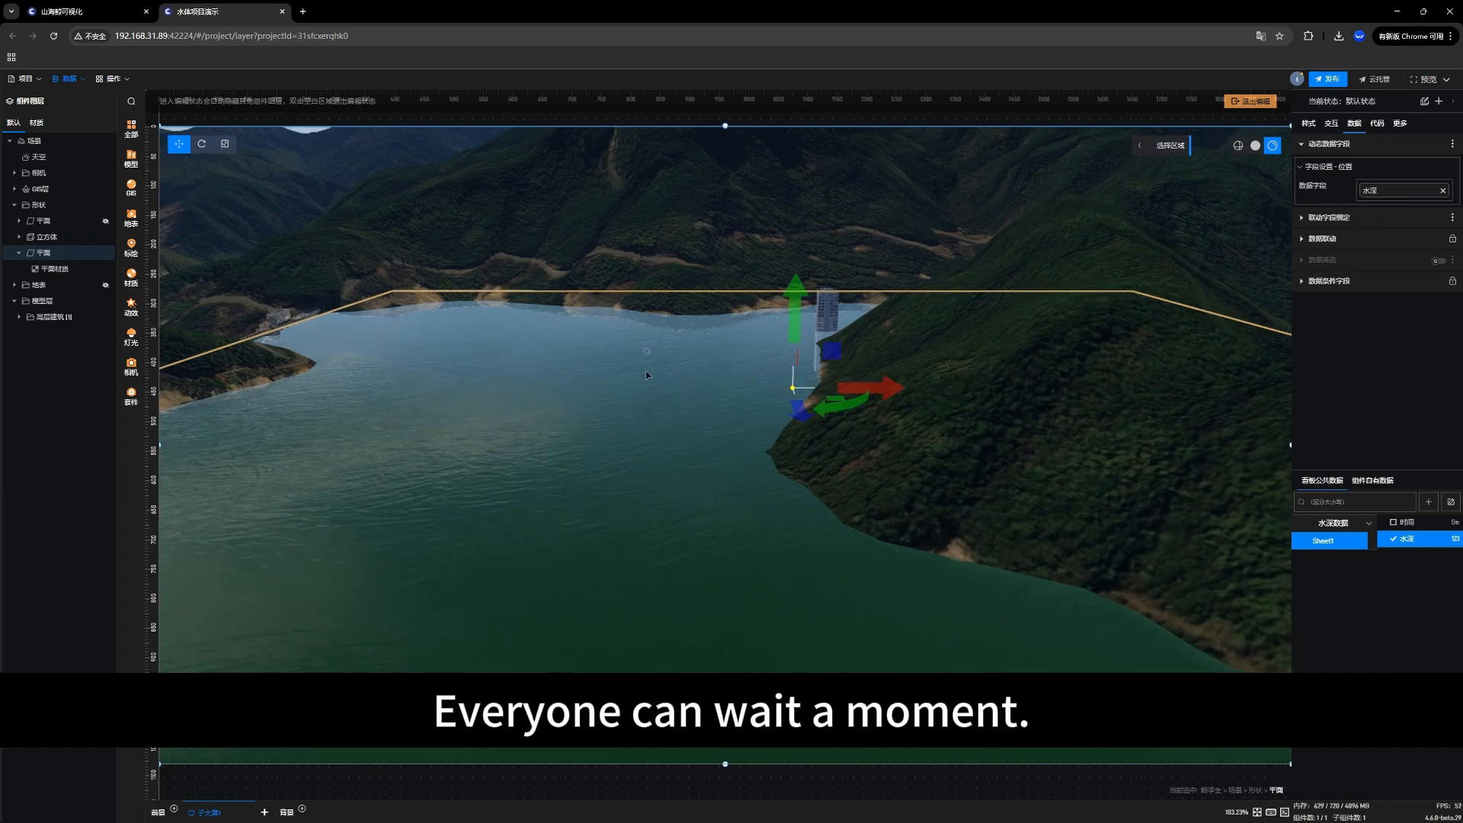
{"action": "scroll", "coordinate": [701, 426], "scroll_direction": "up", "scroll_amount": 10}
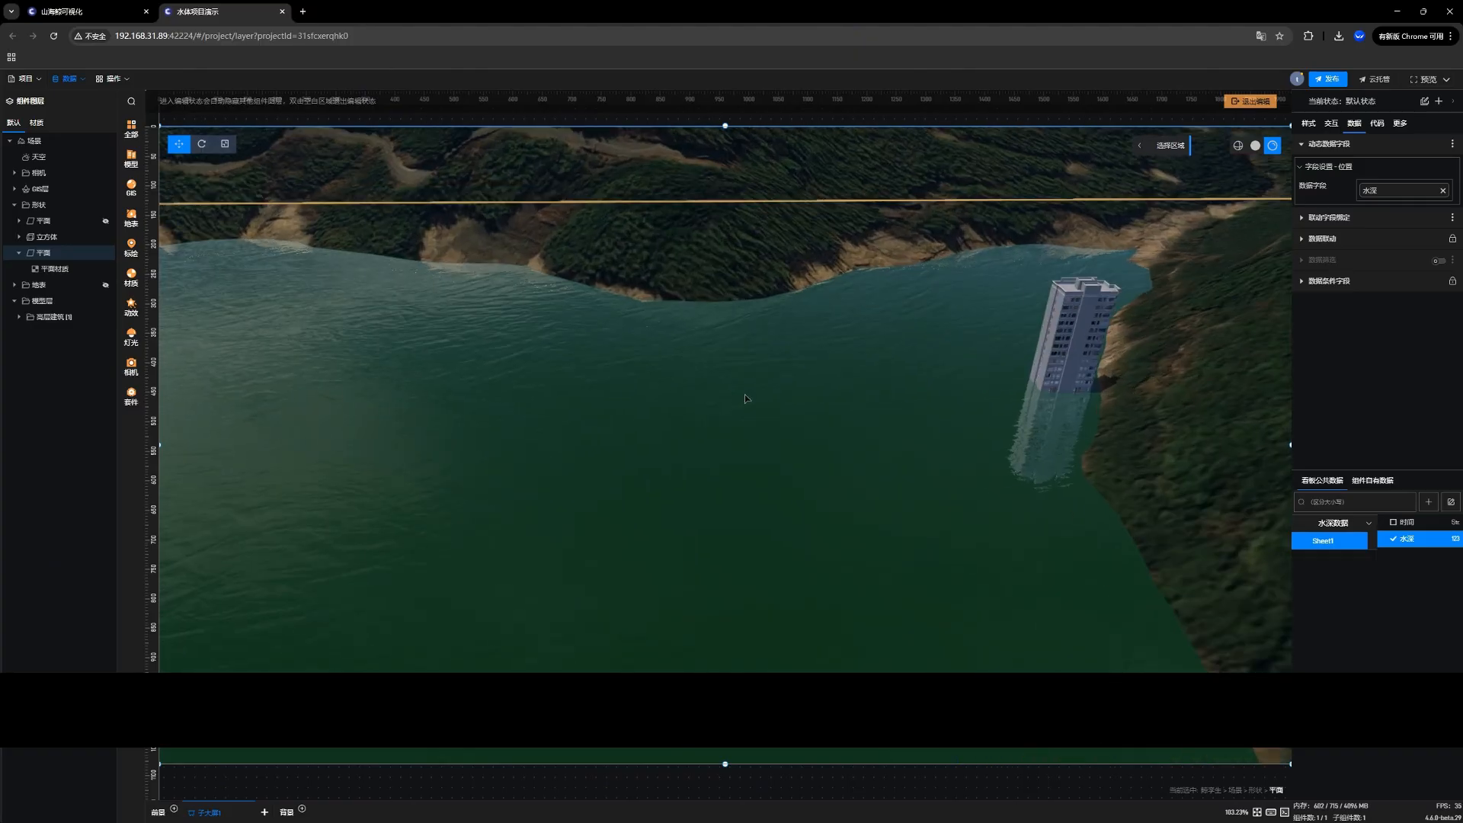
{"action": "scroll", "coordinate": [681, 468], "scroll_direction": "up", "scroll_amount": 3}
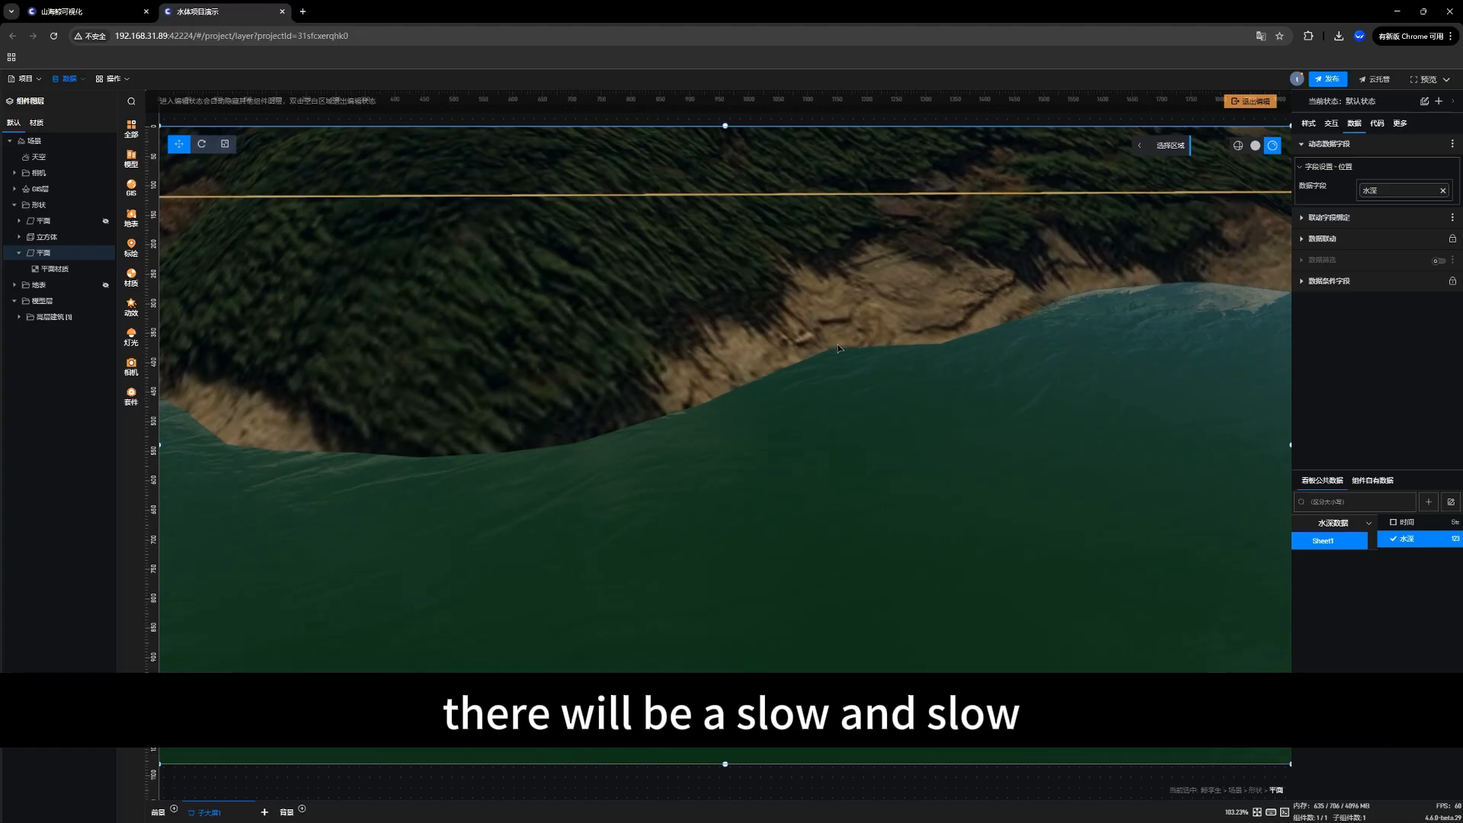
Step: Examine the water level around the shoreline and building, and review the Y formula in the position's 水深 data micro-processing (数据微处理)
{"action": "left_click_drag", "start_coordinate": [839, 348], "coordinate": [827, 427]}
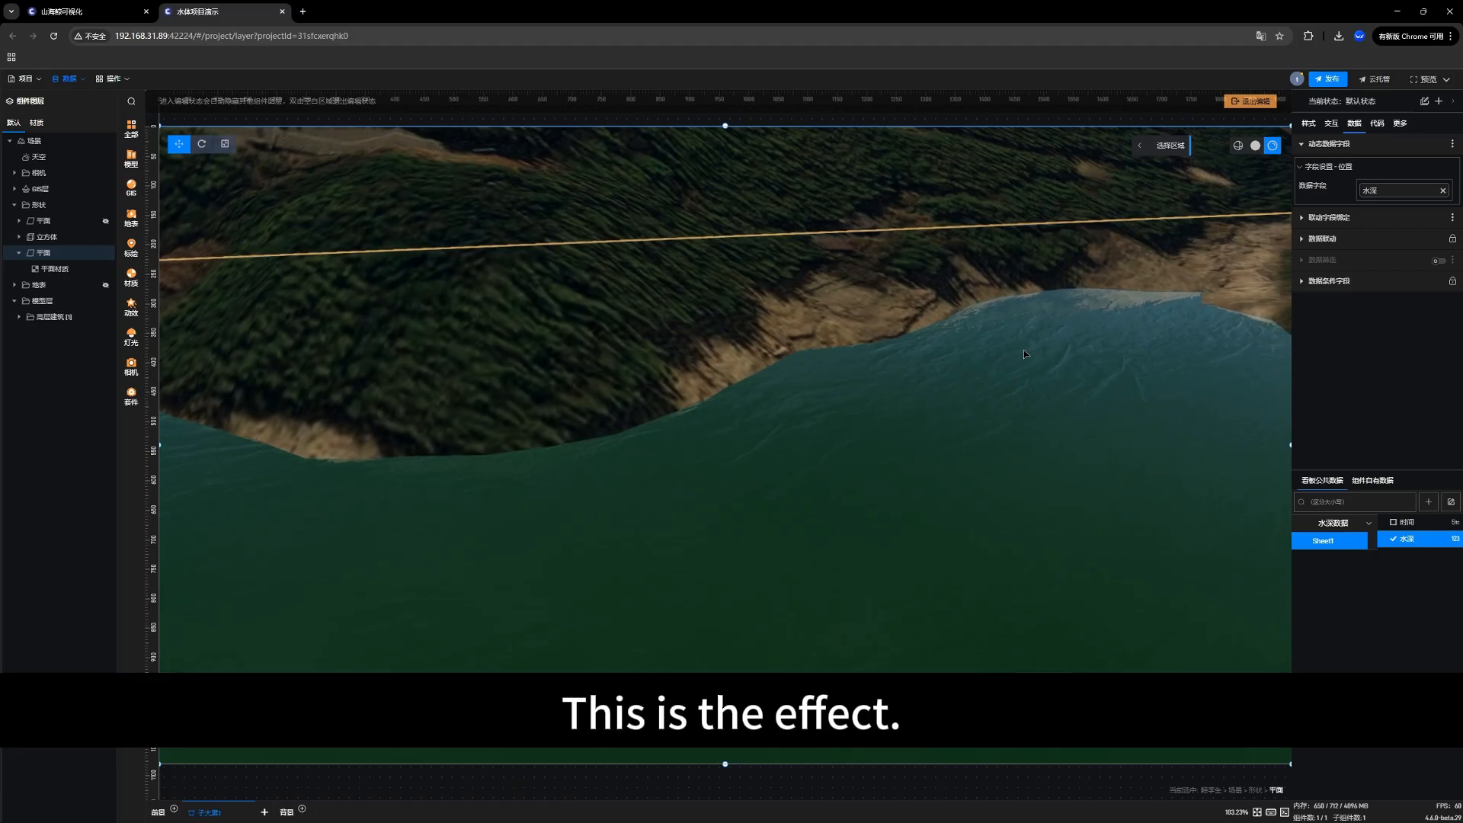
{"action": "scroll", "coordinate": [969, 427], "scroll_direction": "down", "scroll_amount": 3}
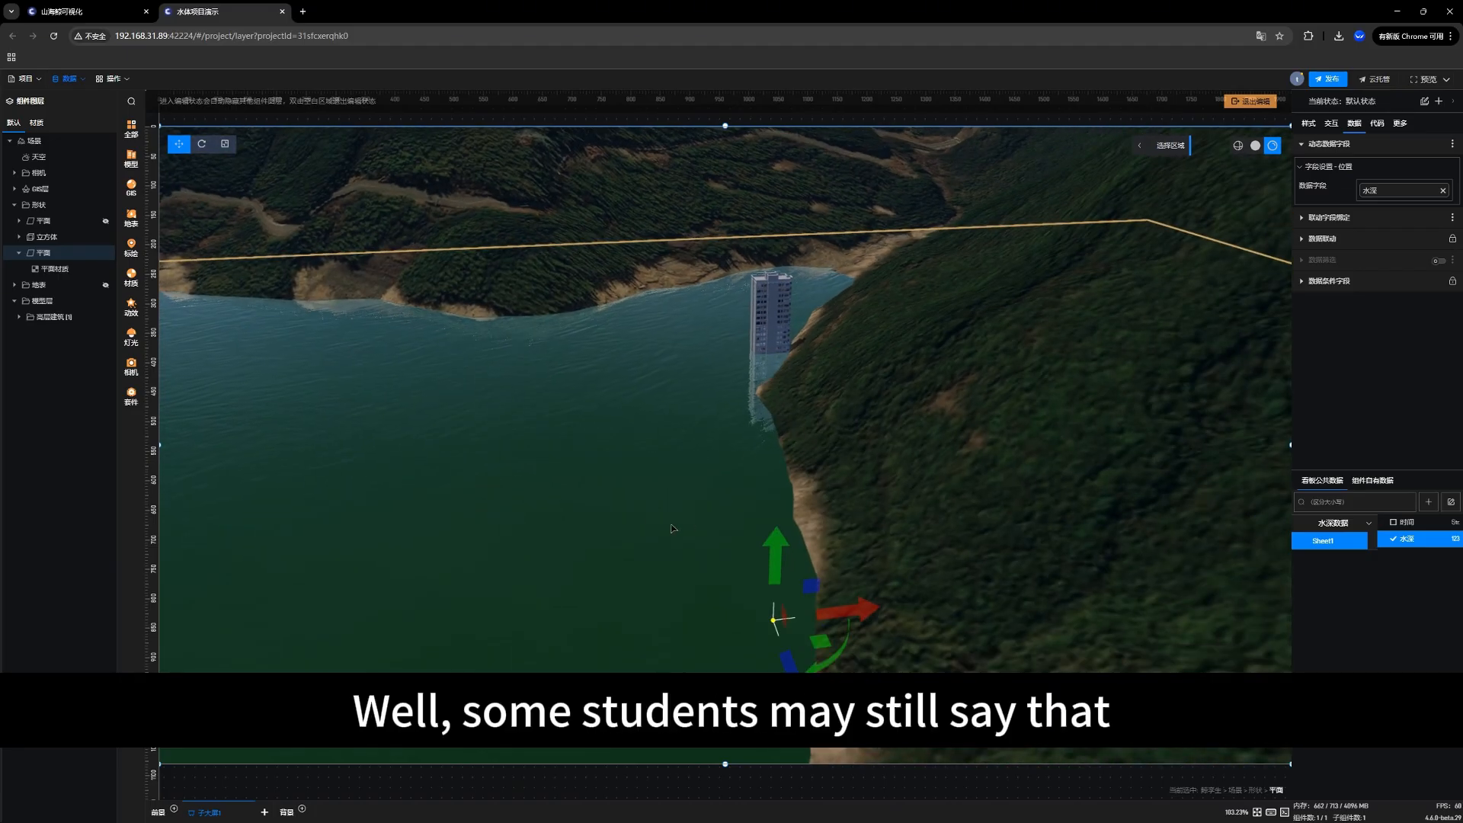
{"action": "scroll", "coordinate": [638, 492], "scroll_direction": "up", "scroll_amount": 2}
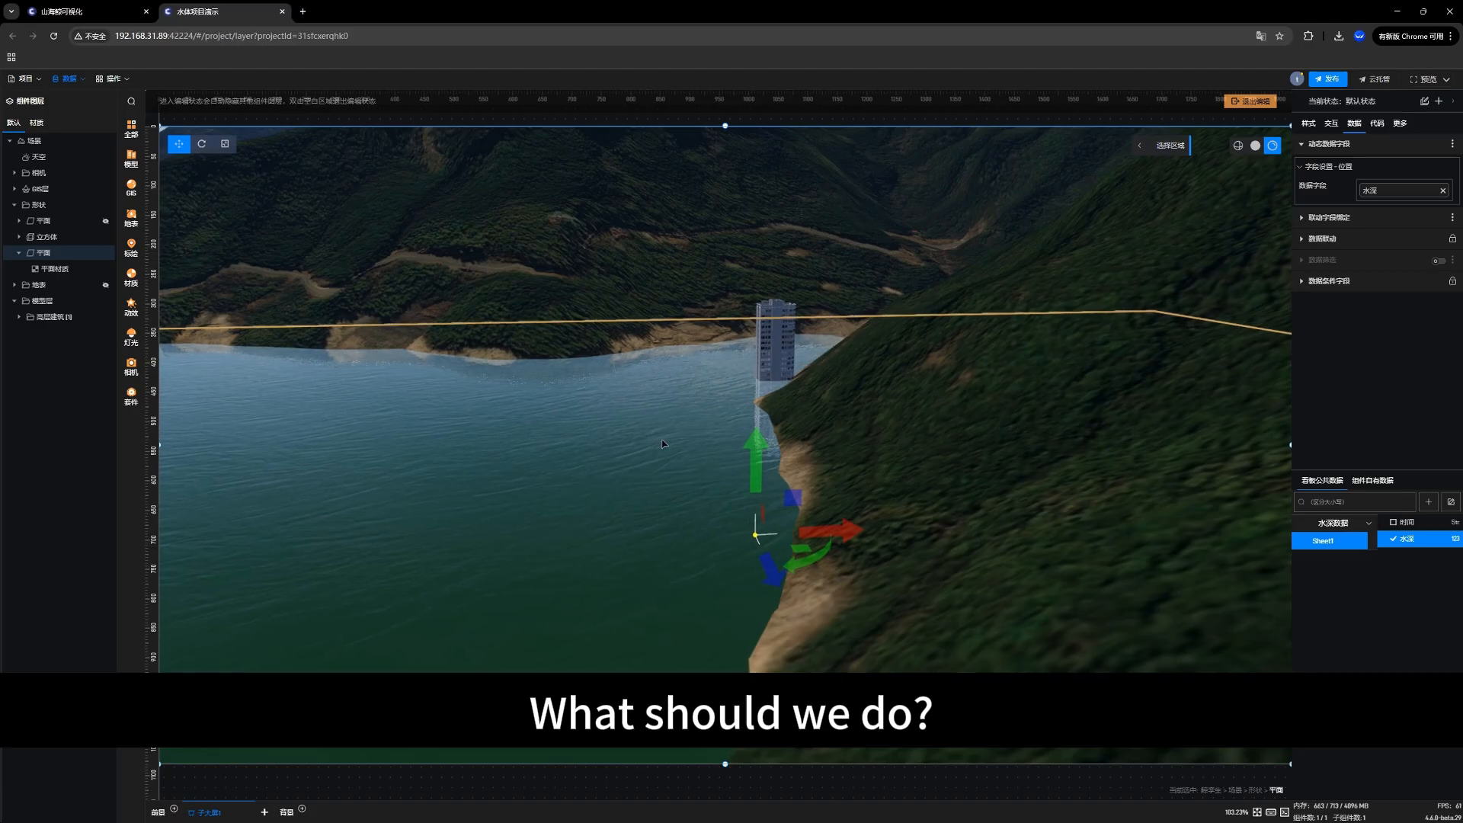
{"action": "left_click", "coordinate": [1352, 188]}
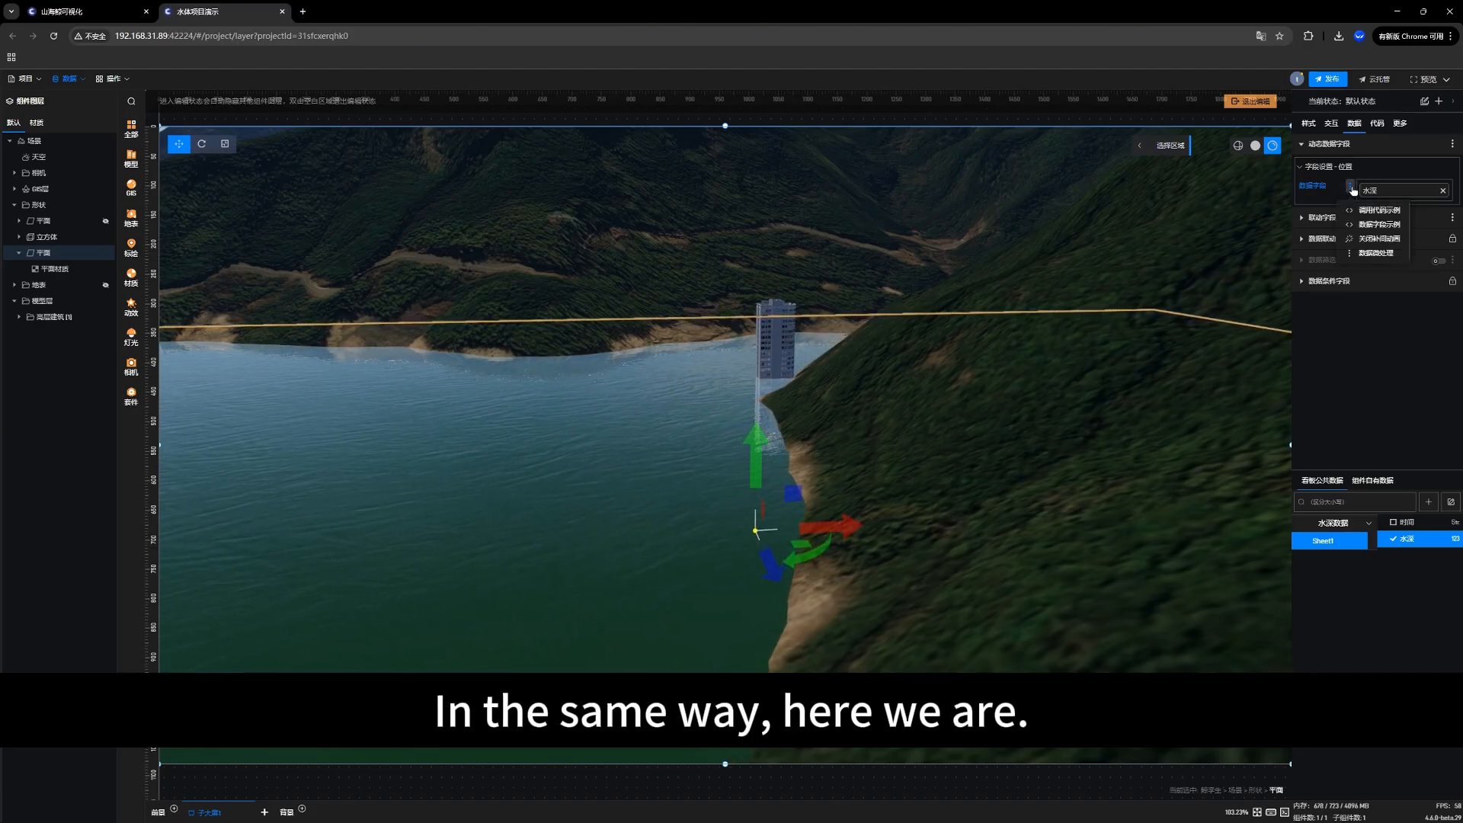
{"action": "left_click", "coordinate": [1382, 254]}
{"action": "left_click", "coordinate": [1146, 205]}
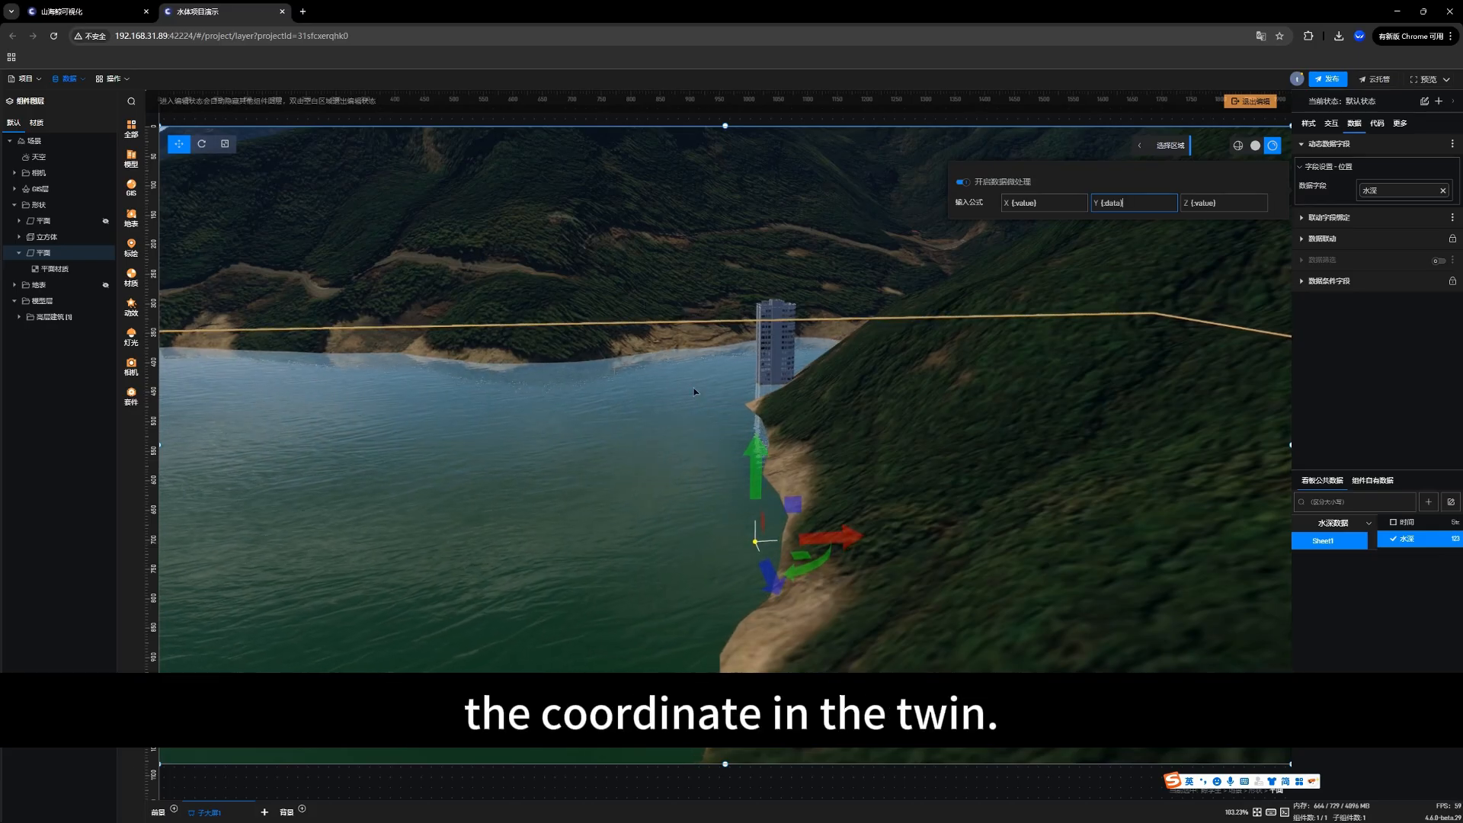
{"action": "left_click", "coordinate": [1153, 203]}
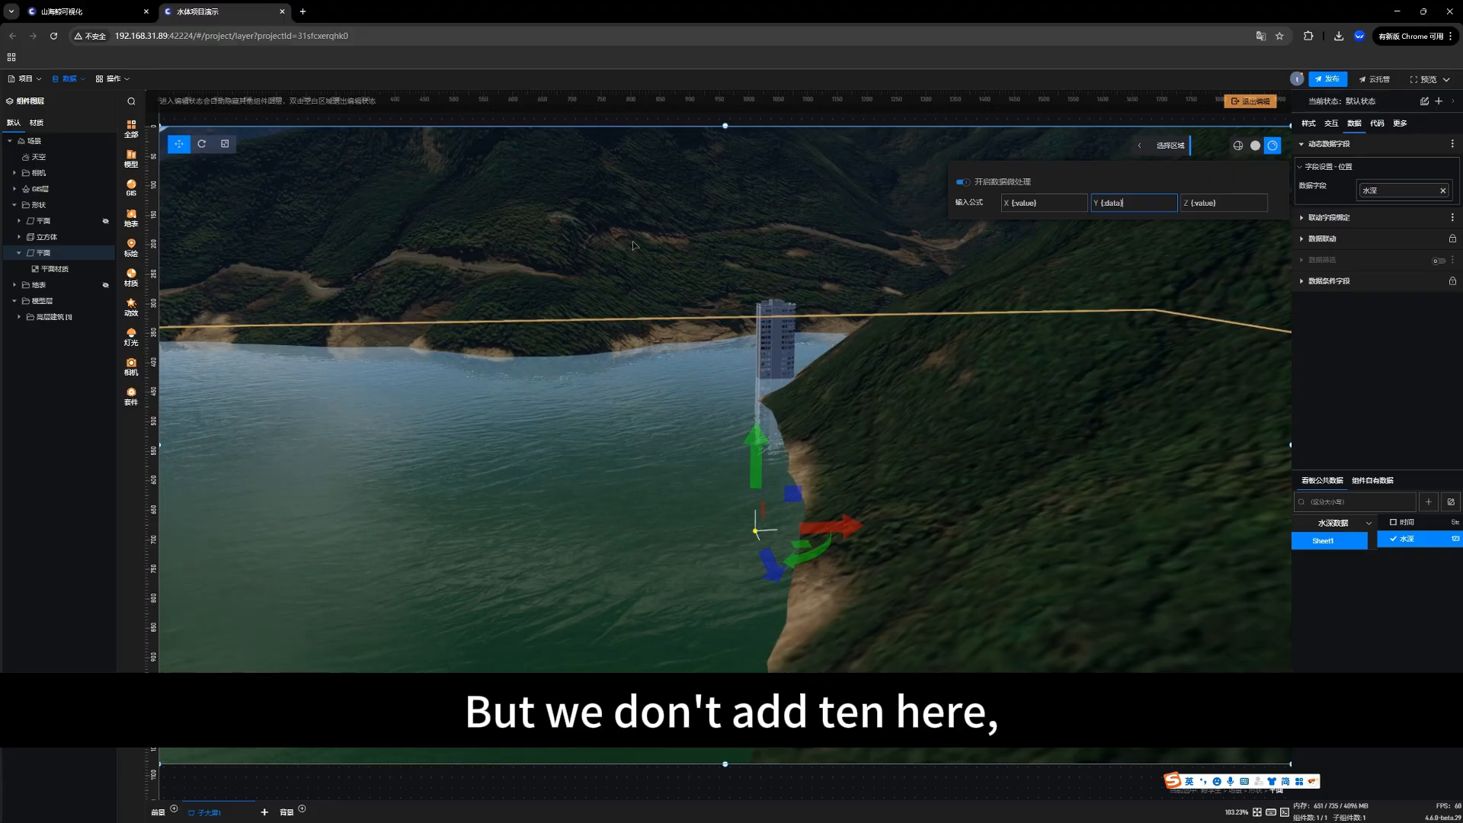
{"action": "left_click", "coordinate": [660, 252]}
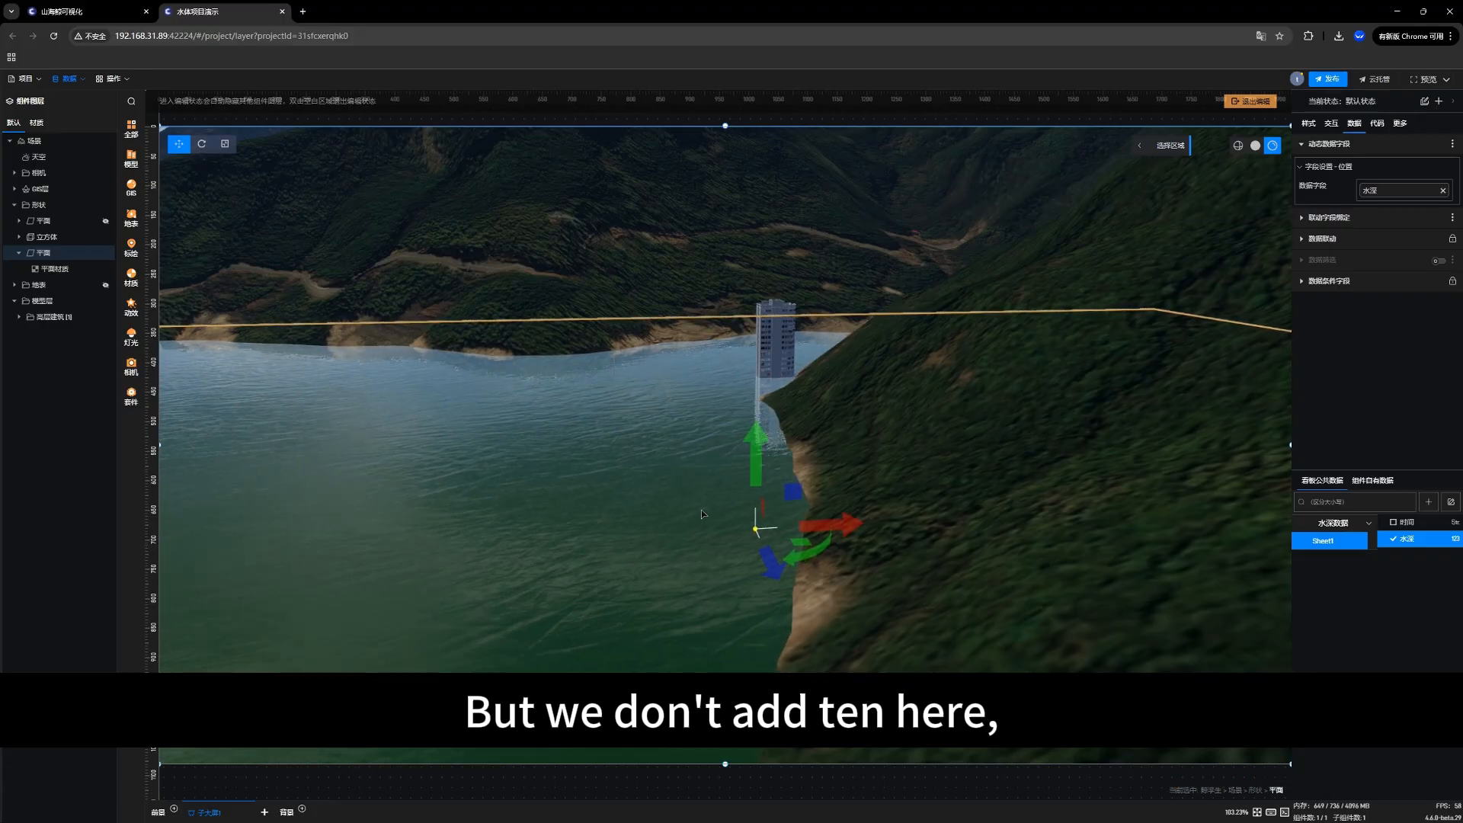
Step: Set the Y formula to {data}-5 in the data micro-processing of the position's 水深 field and close the settings
{"action": "scroll", "coordinate": [695, 529], "scroll_direction": "down", "scroll_amount": 3}
{"action": "scroll", "coordinate": [693, 525], "scroll_direction": "down", "scroll_amount": 5}
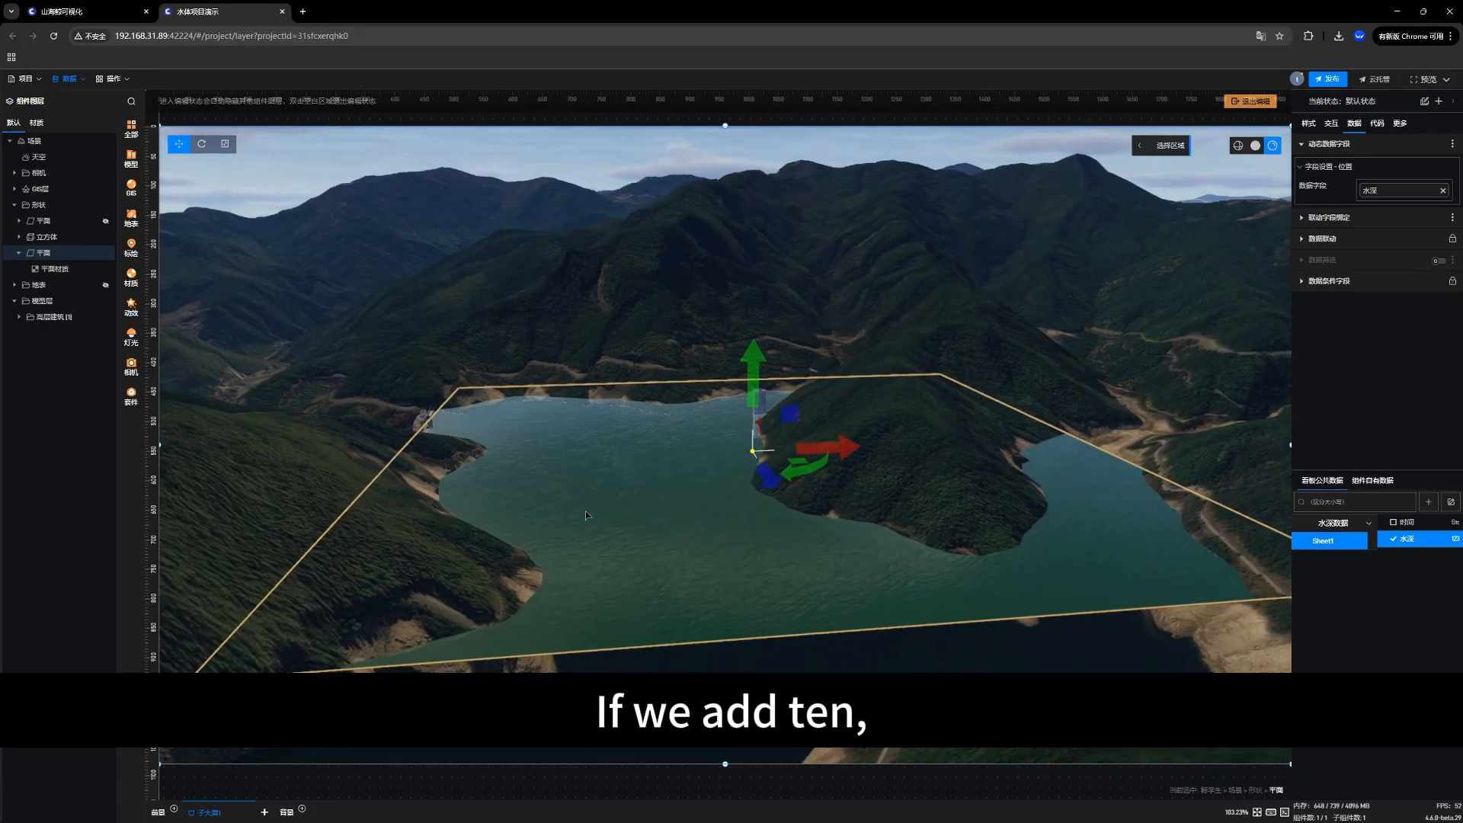
{"action": "scroll", "coordinate": [674, 518], "scroll_direction": "up", "scroll_amount": 5}
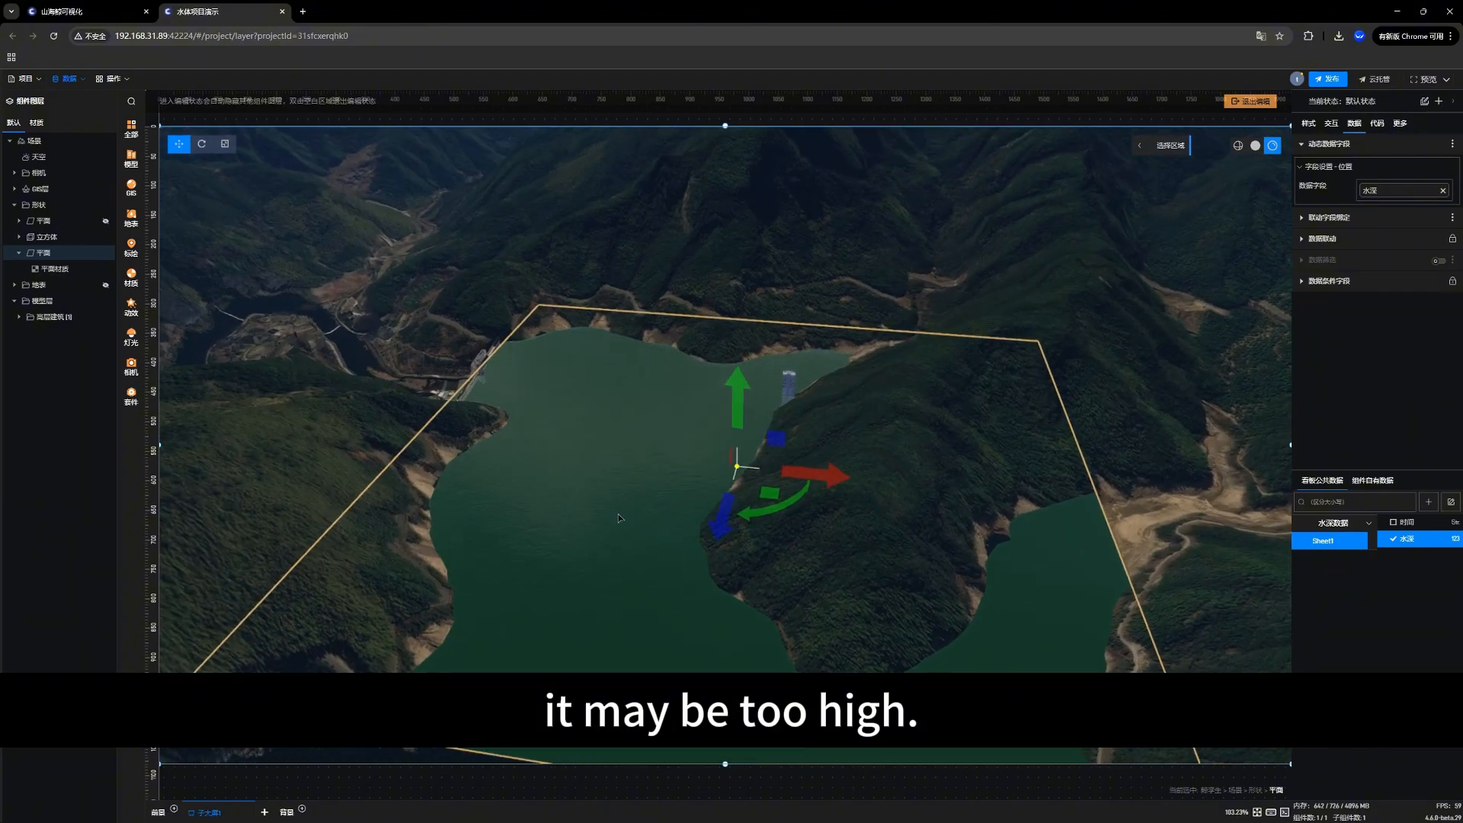
{"action": "left_click_drag", "start_coordinate": [592, 541], "coordinate": [532, 553]}
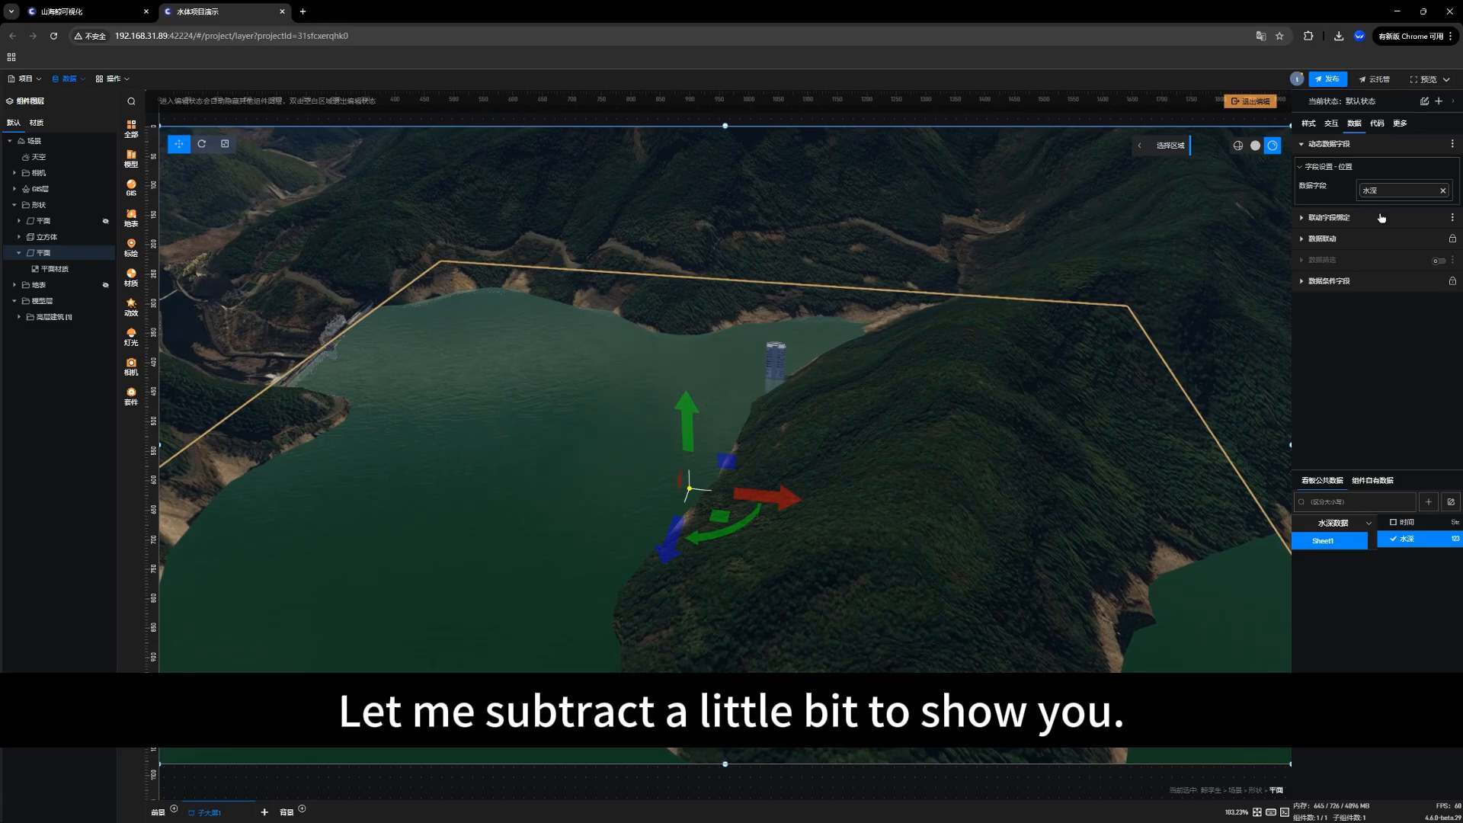
{"action": "left_click", "coordinate": [1350, 187]}
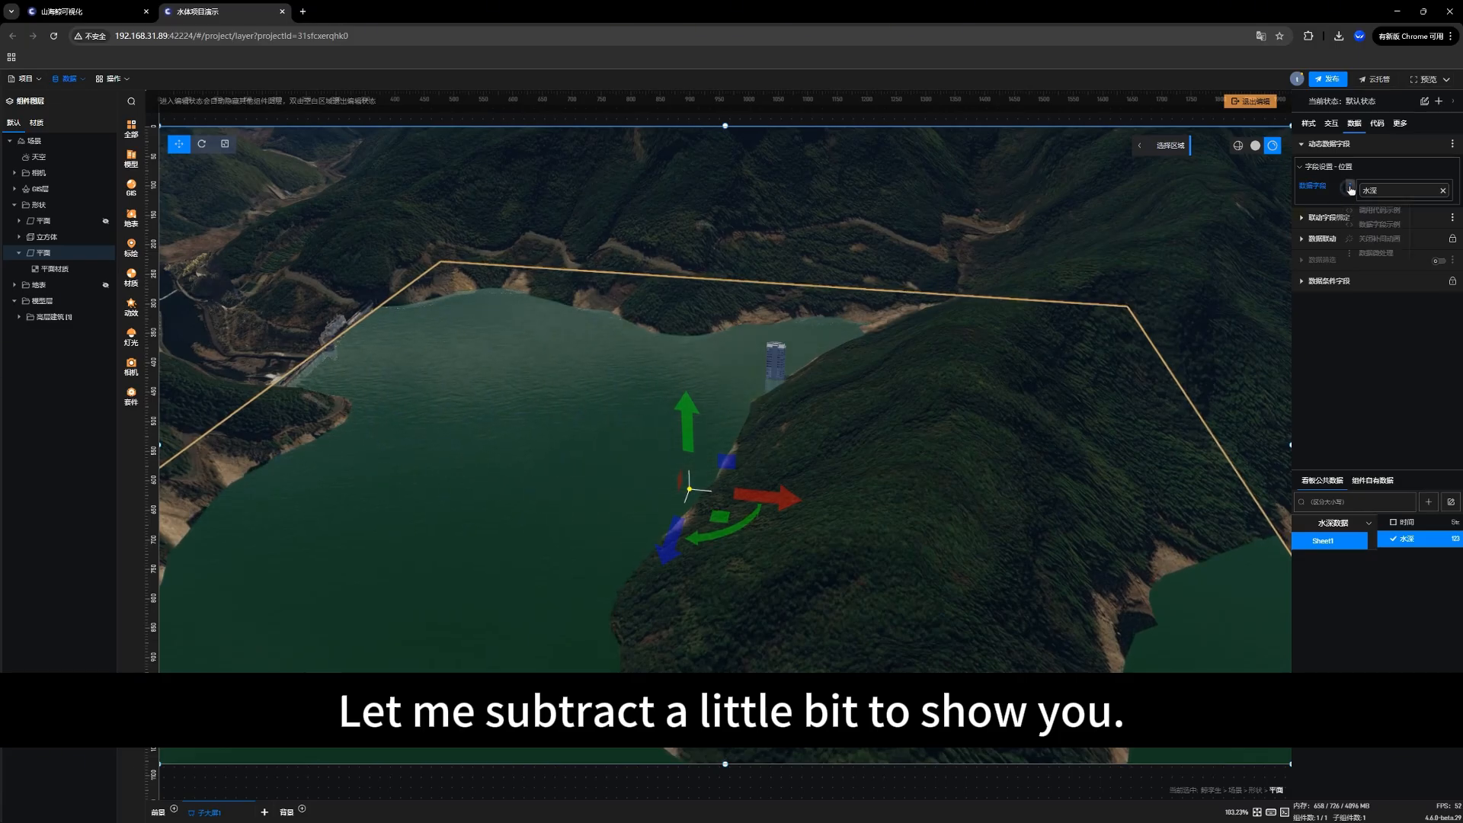
{"action": "left_click", "coordinate": [1376, 254]}
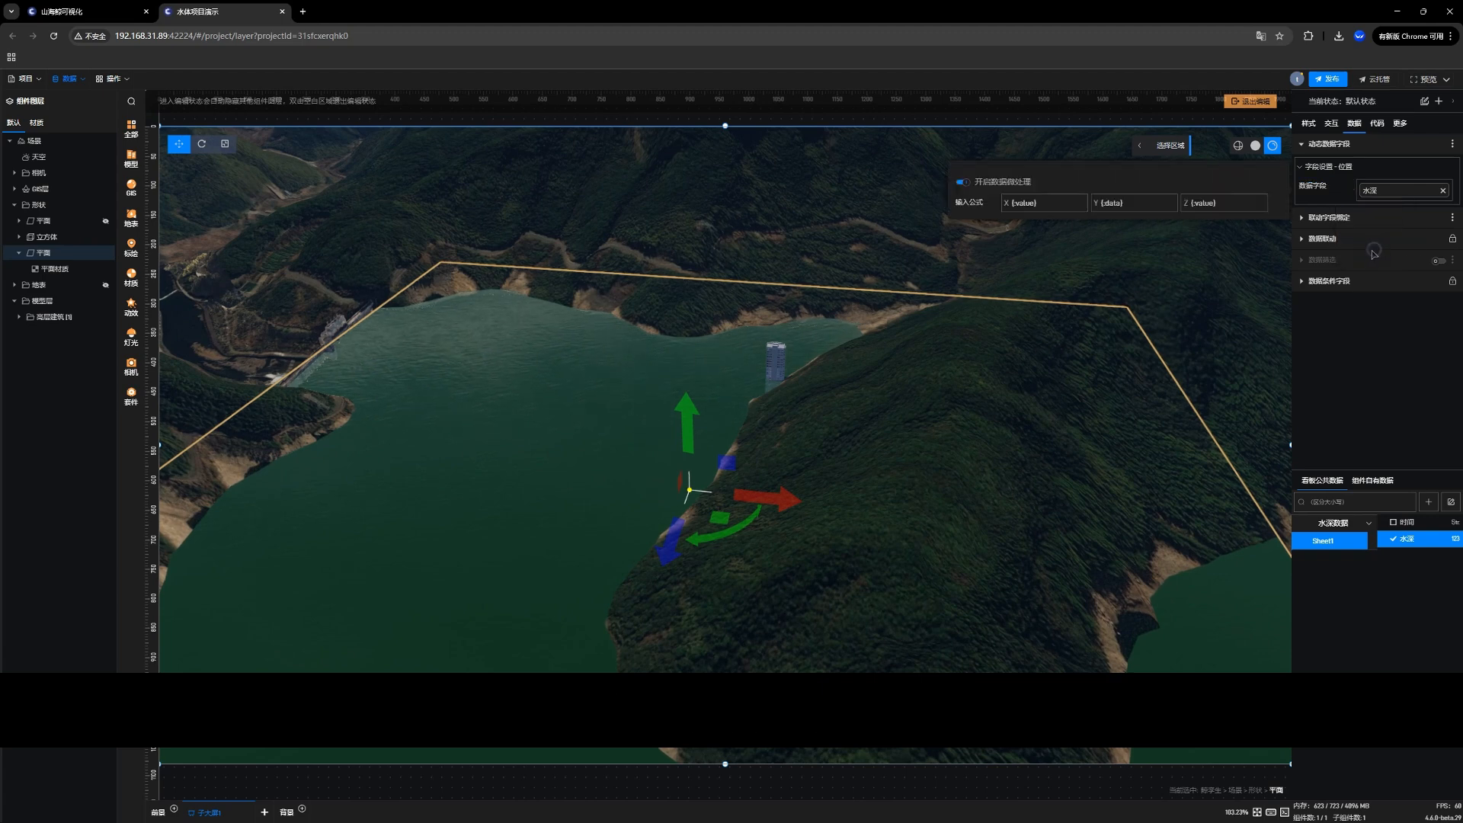
{"action": "left_click", "coordinate": [1134, 201]}
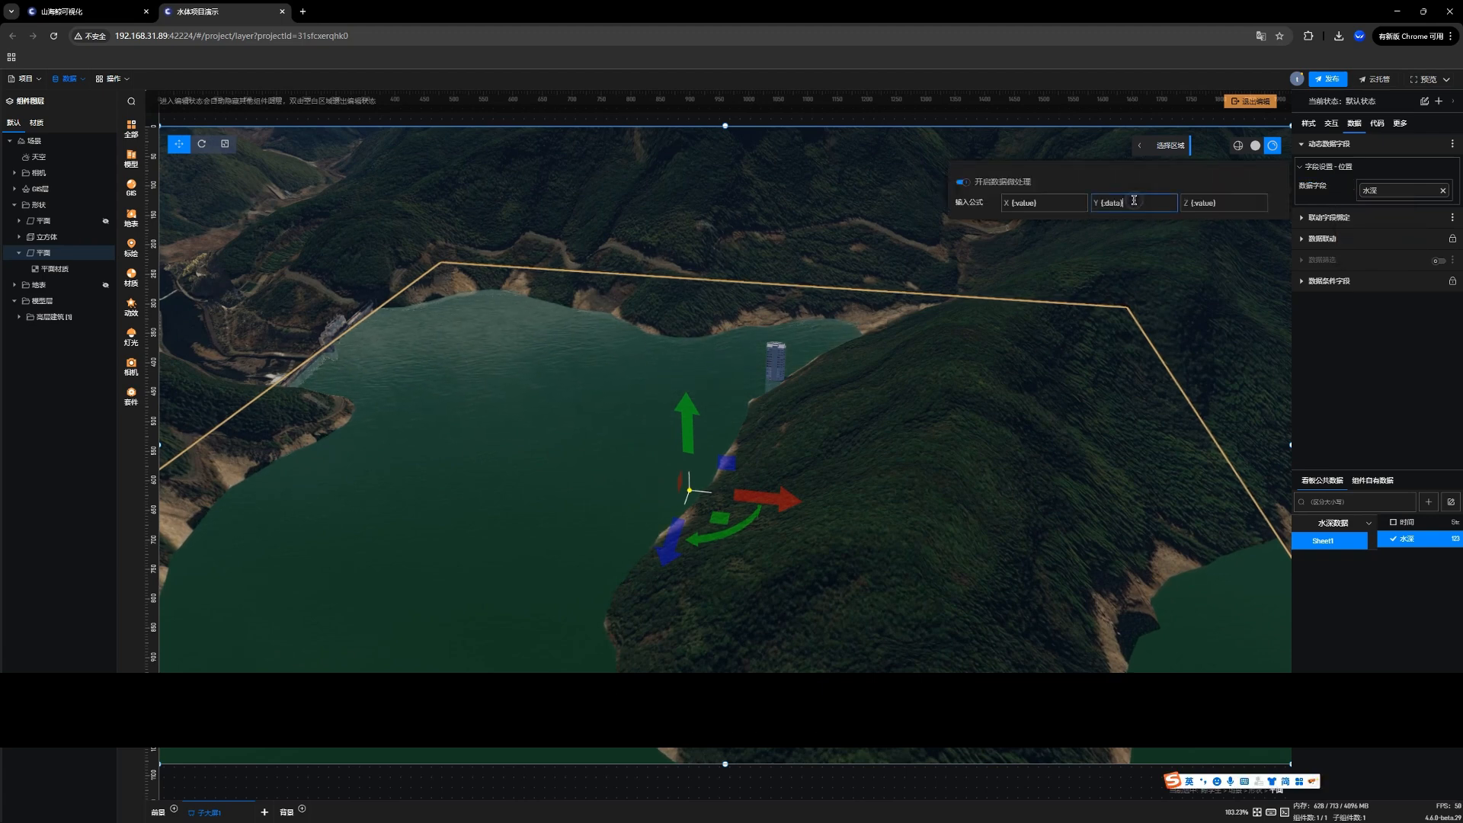
{"action": "type", "text": "-"}
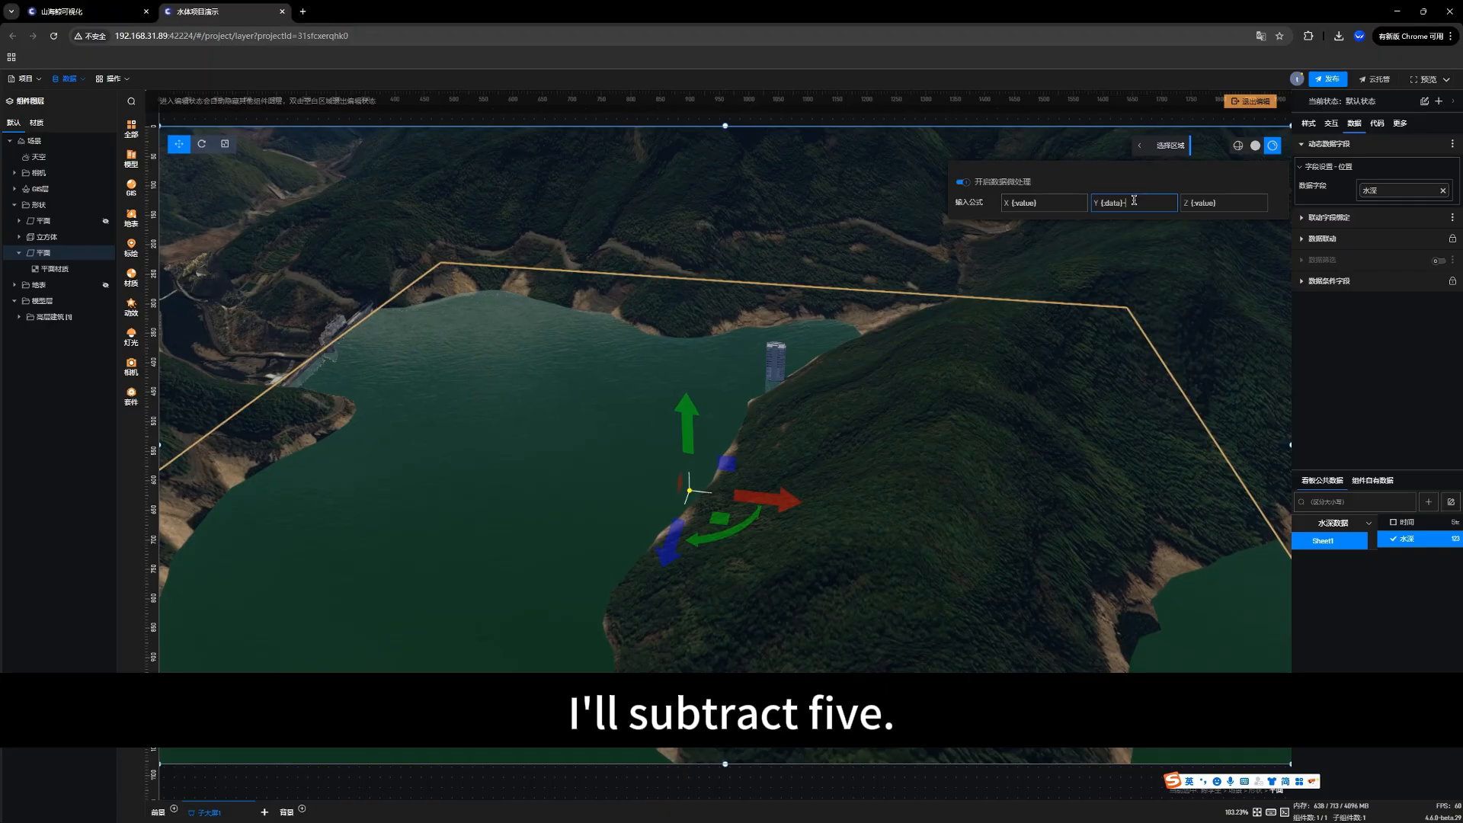
{"action": "type", "text": "5"}
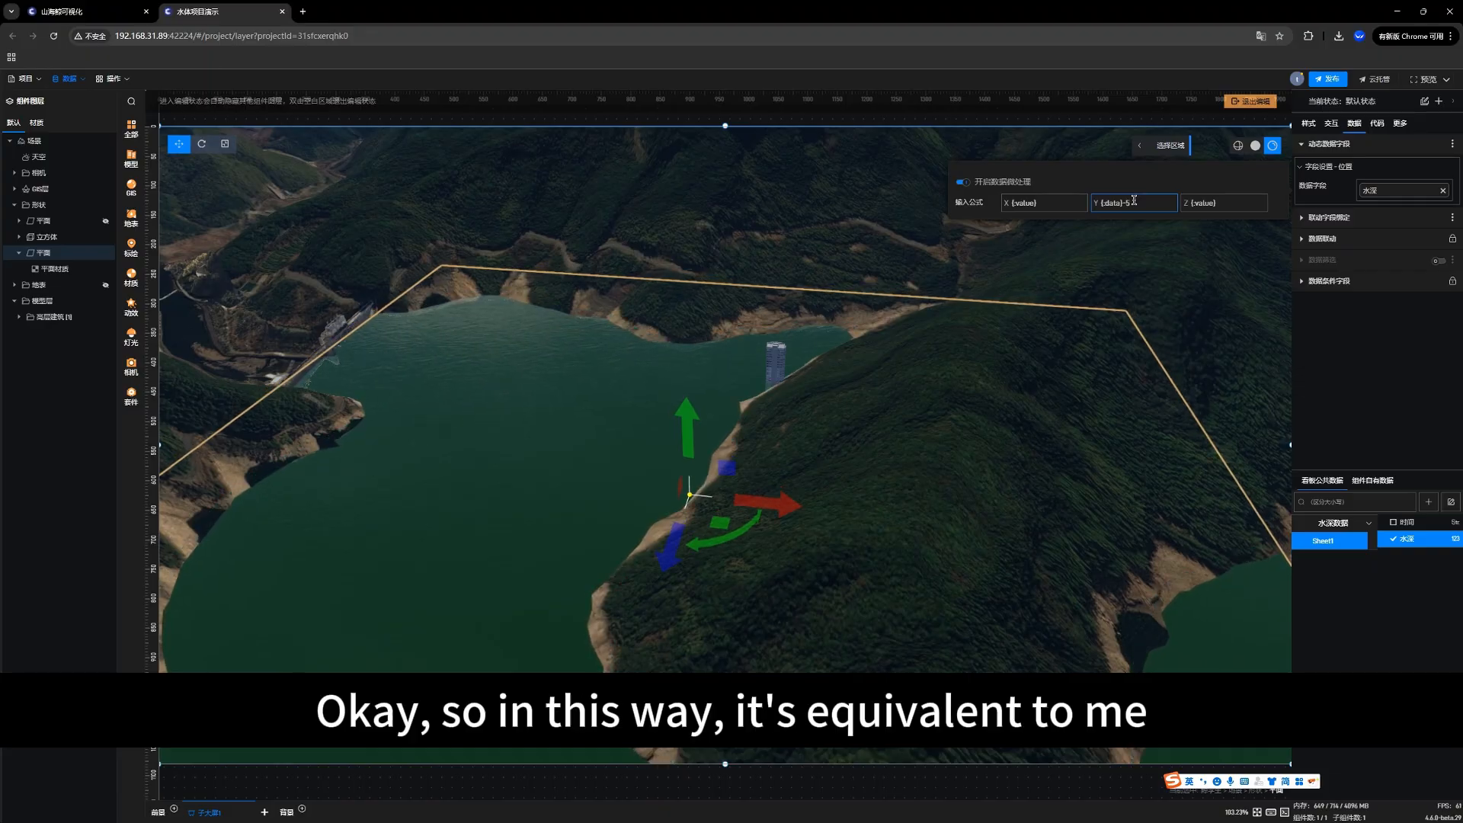
{"action": "left_click", "coordinate": [1236, 281]}
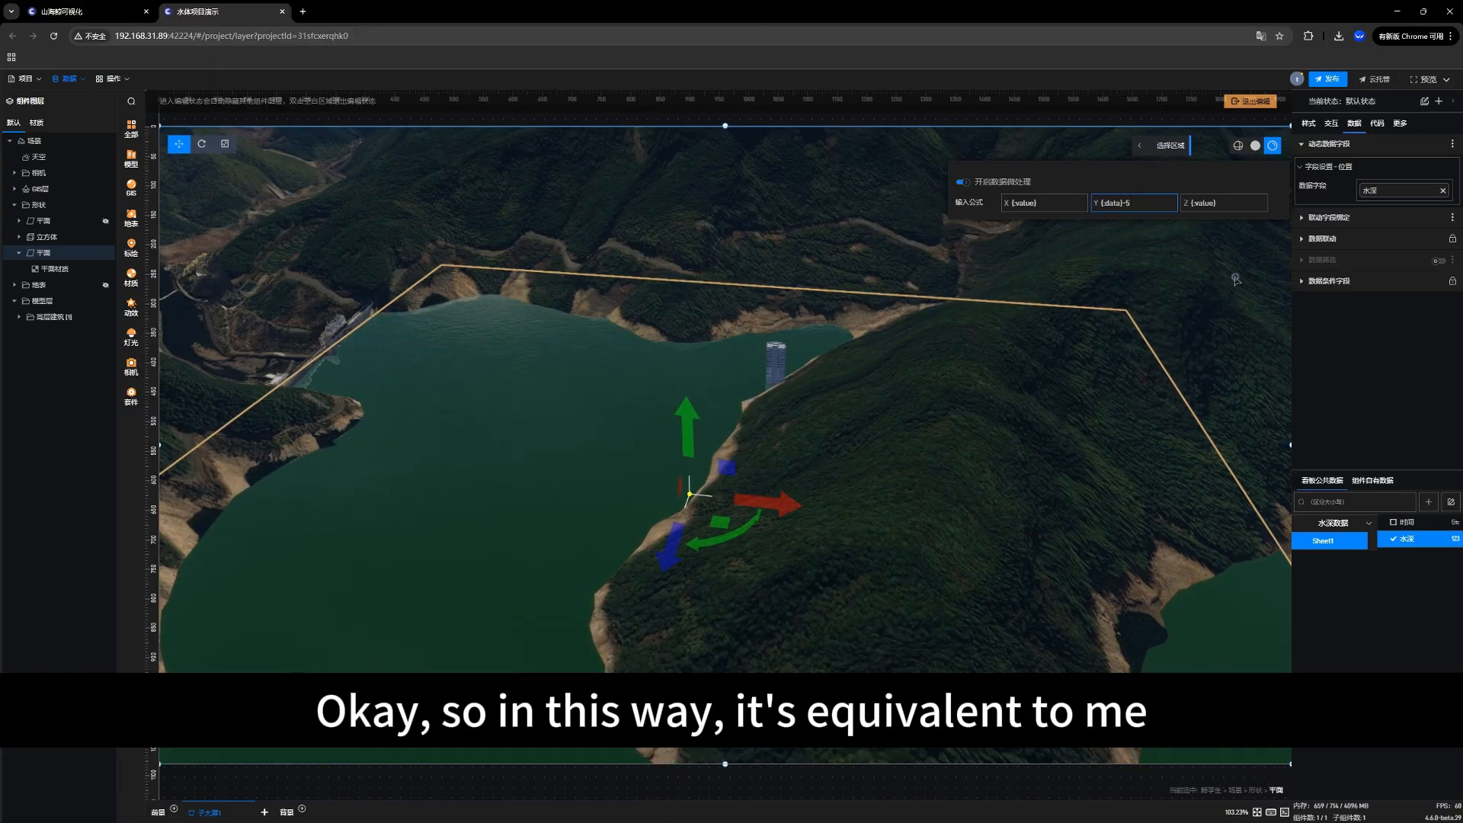
Step: Inspect the lowered water level beside the building and review how the Y formula offsets the 水深 data in the micro-processing settings
{"action": "scroll", "coordinate": [952, 350], "scroll_direction": "up", "scroll_amount": 4}
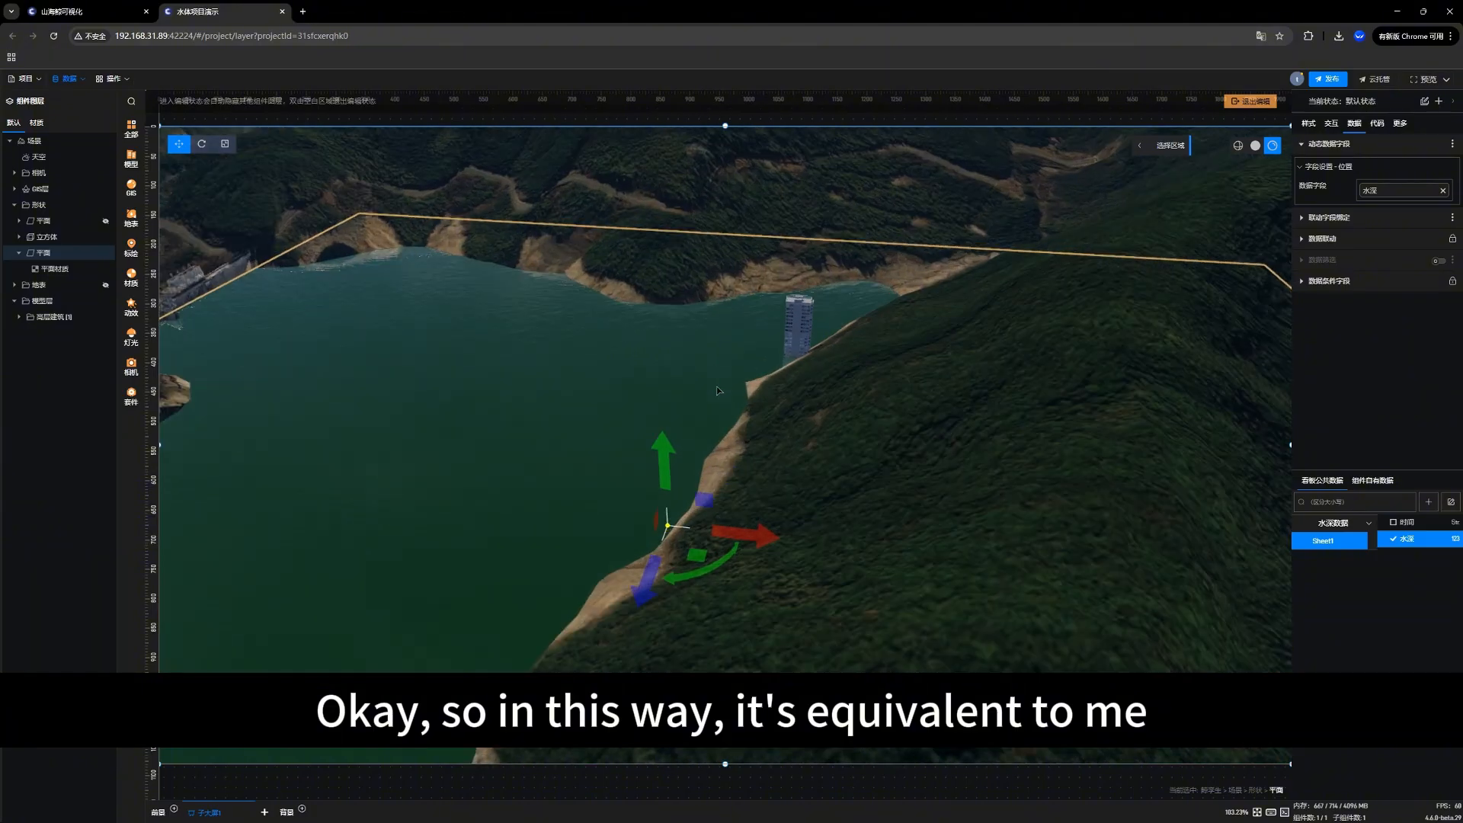
{"action": "left_click_drag", "start_coordinate": [464, 422], "coordinate": [577, 413]}
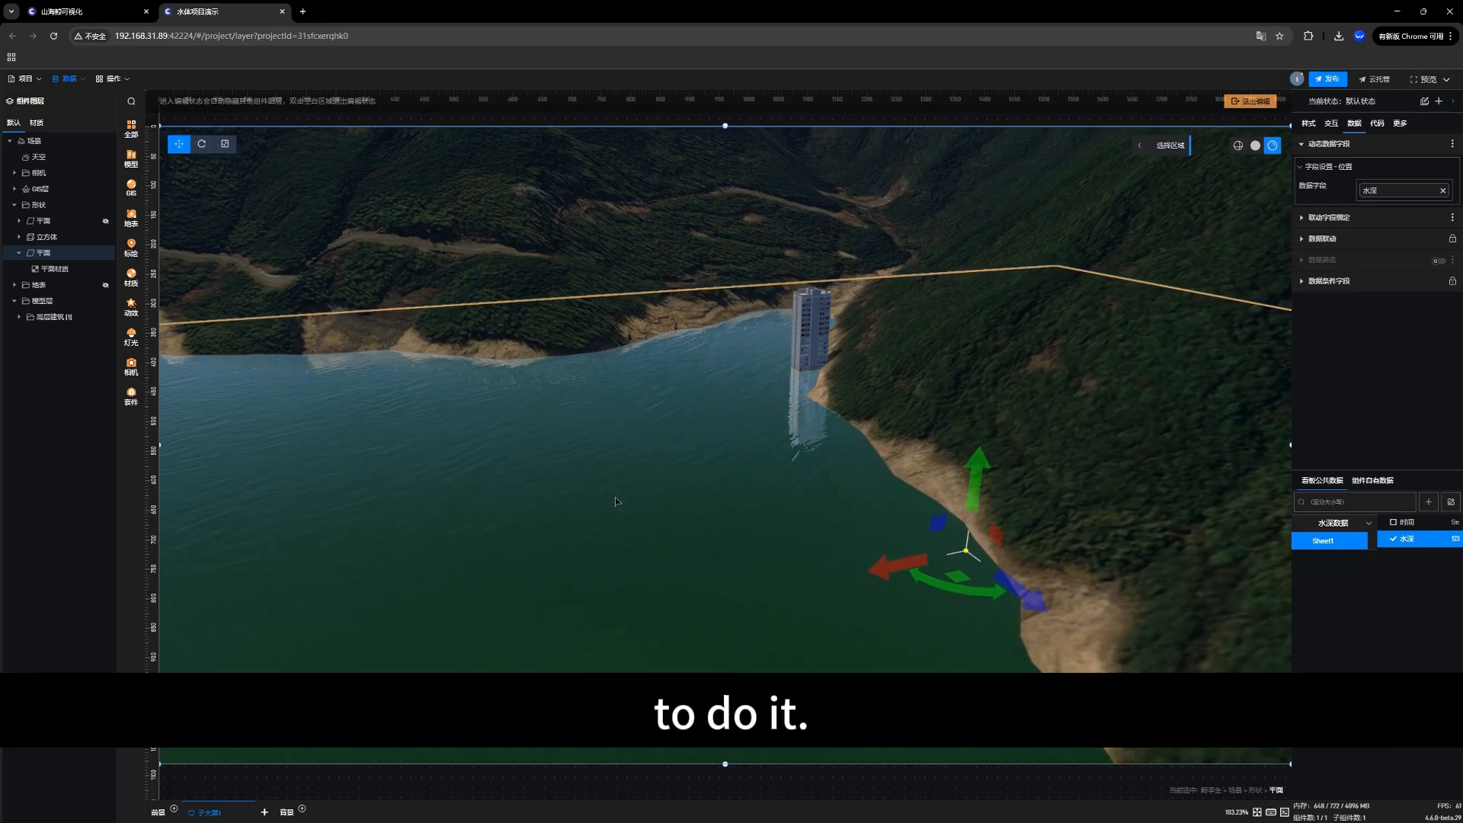
{"action": "left_click", "coordinate": [1351, 186]}
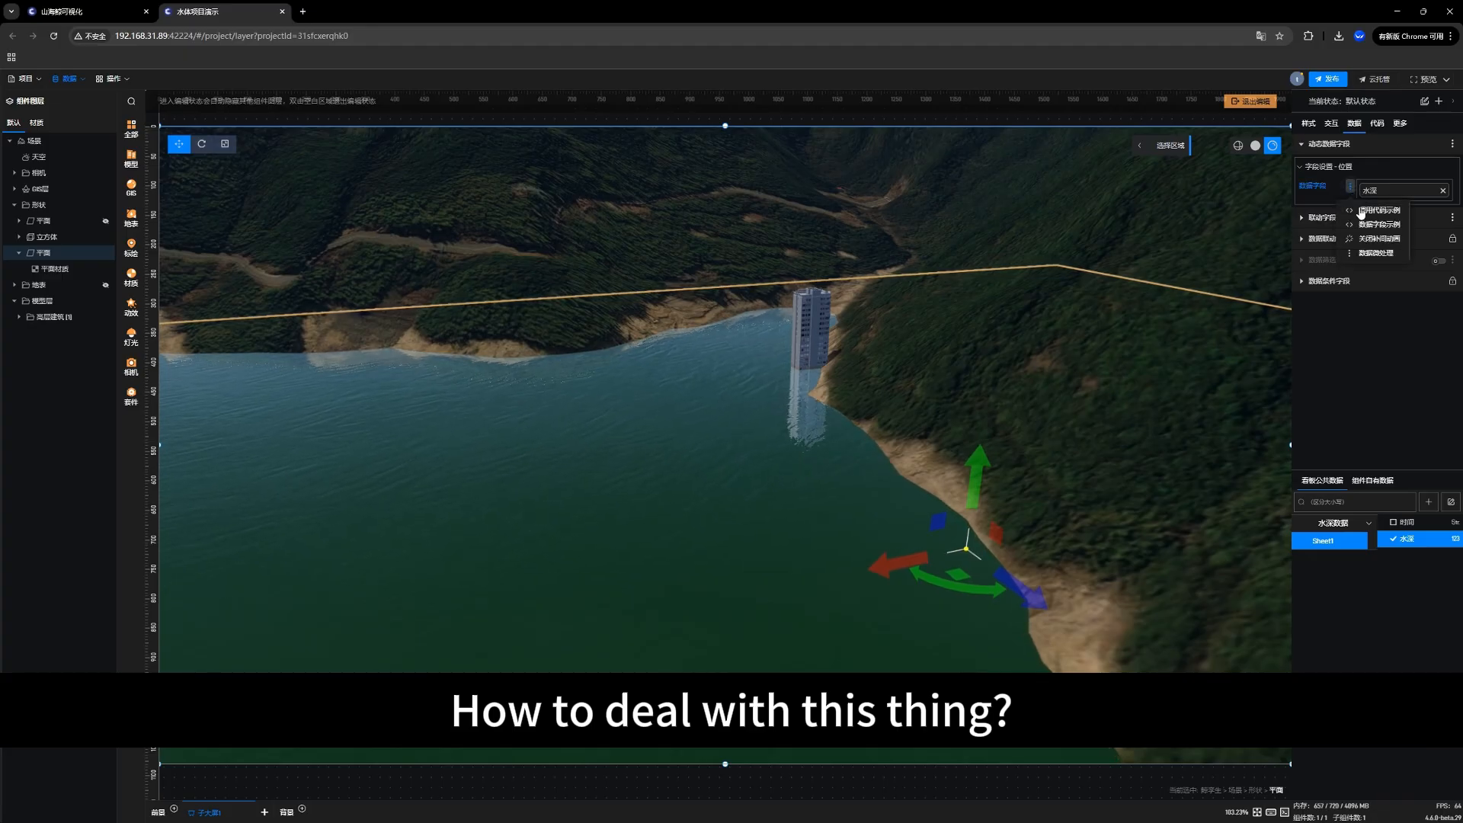
{"action": "left_click", "coordinate": [1378, 253]}
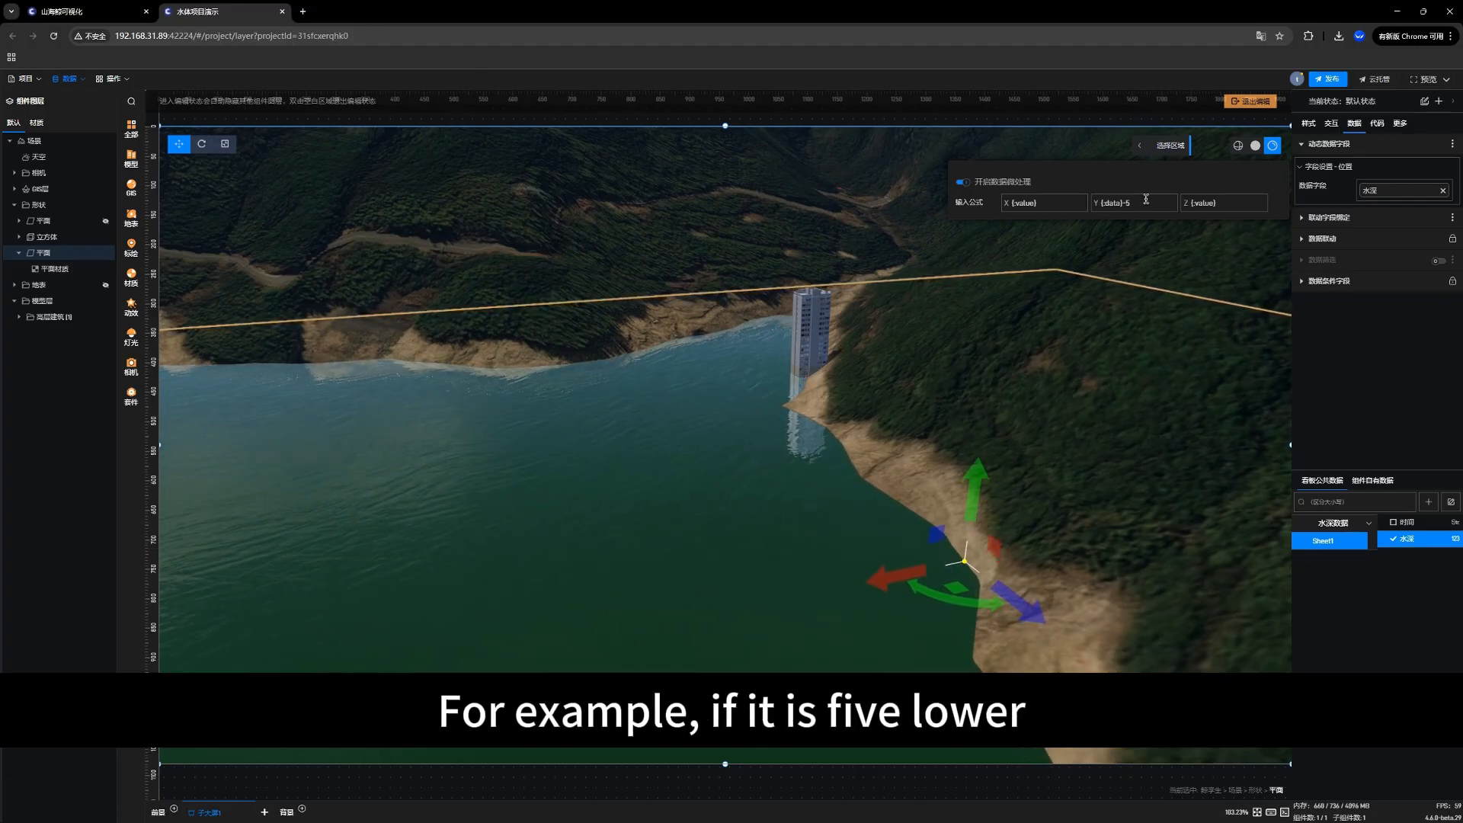
{"action": "double_click", "coordinate": [1123, 200]}
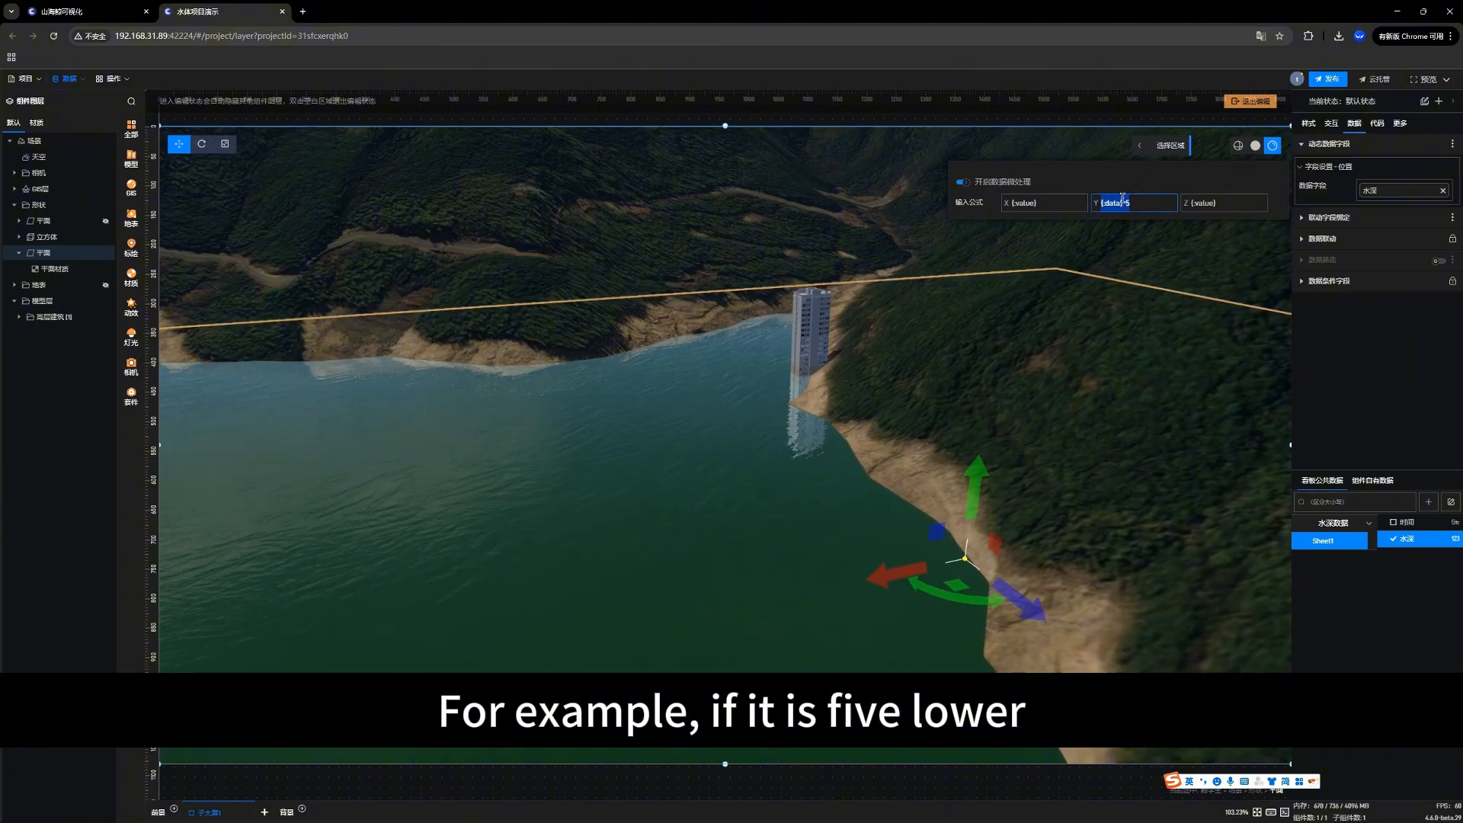
{"action": "left_click", "coordinate": [1146, 202]}
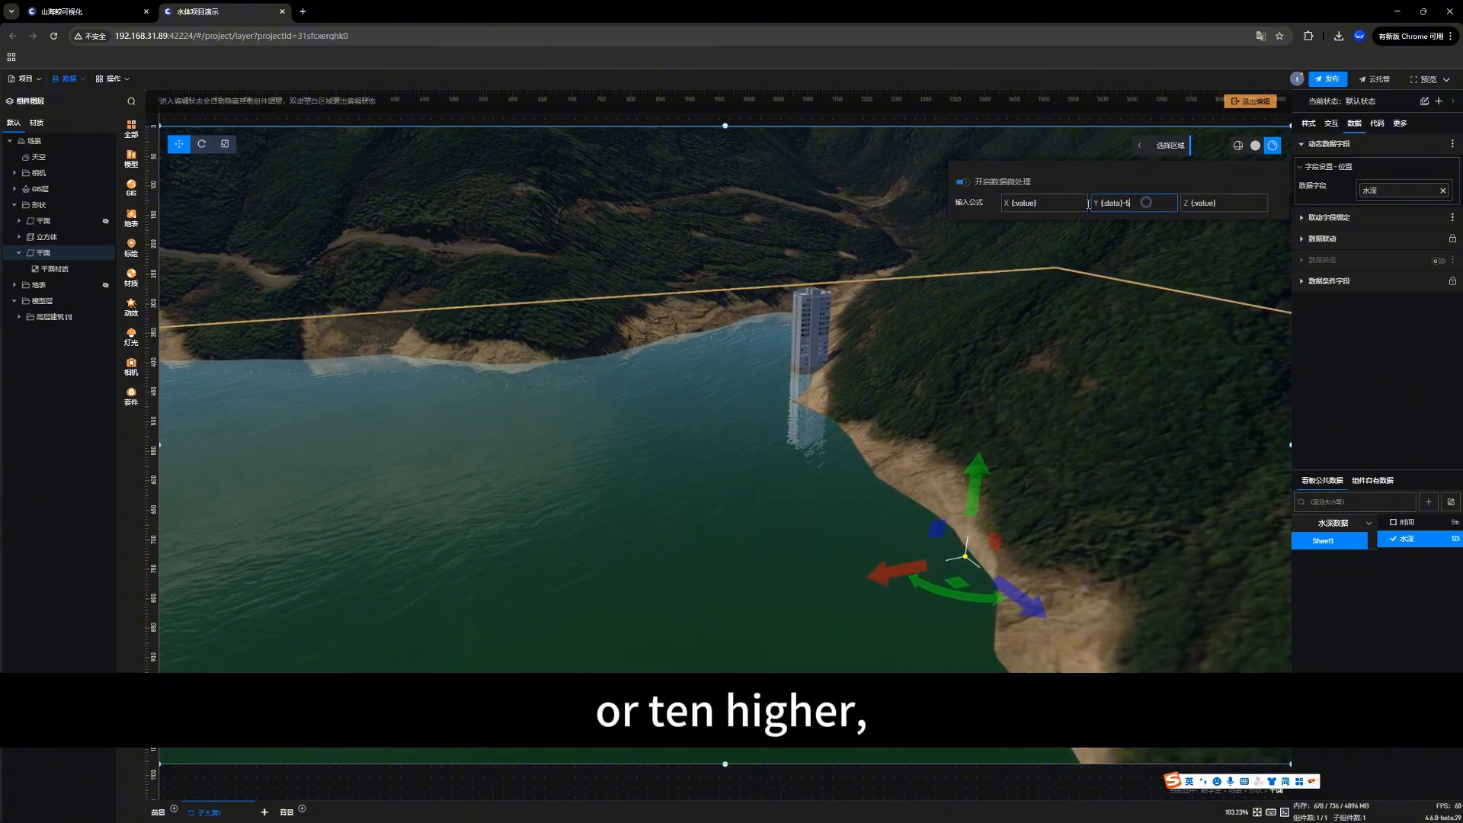
{"action": "left_click_drag", "start_coordinate": [1146, 202], "coordinate": [1064, 202]}
{"action": "left_click", "coordinate": [1135, 204]}
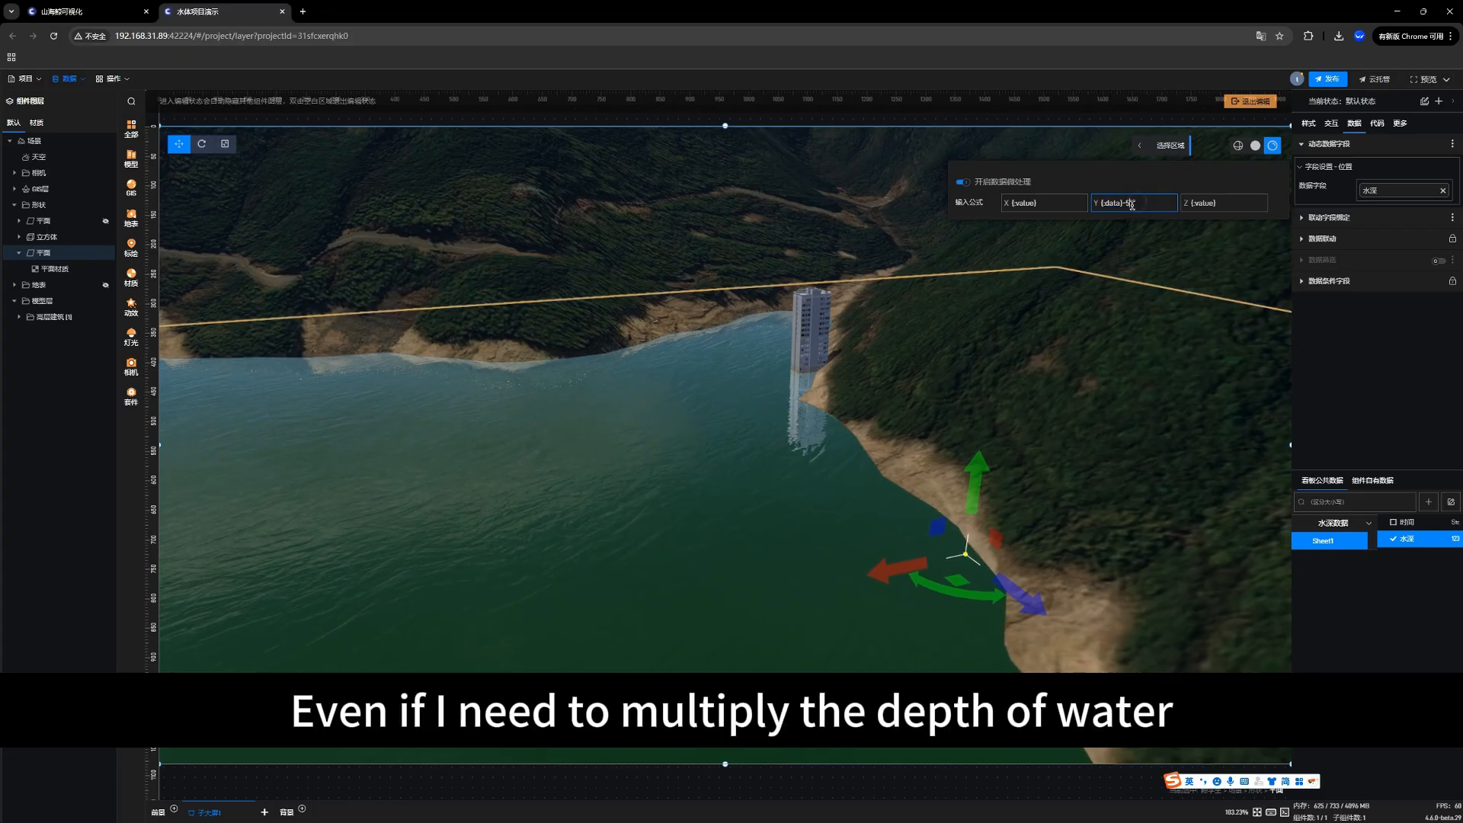
{"action": "left_click_drag", "start_coordinate": [1126, 203], "coordinate": [1137, 204]}
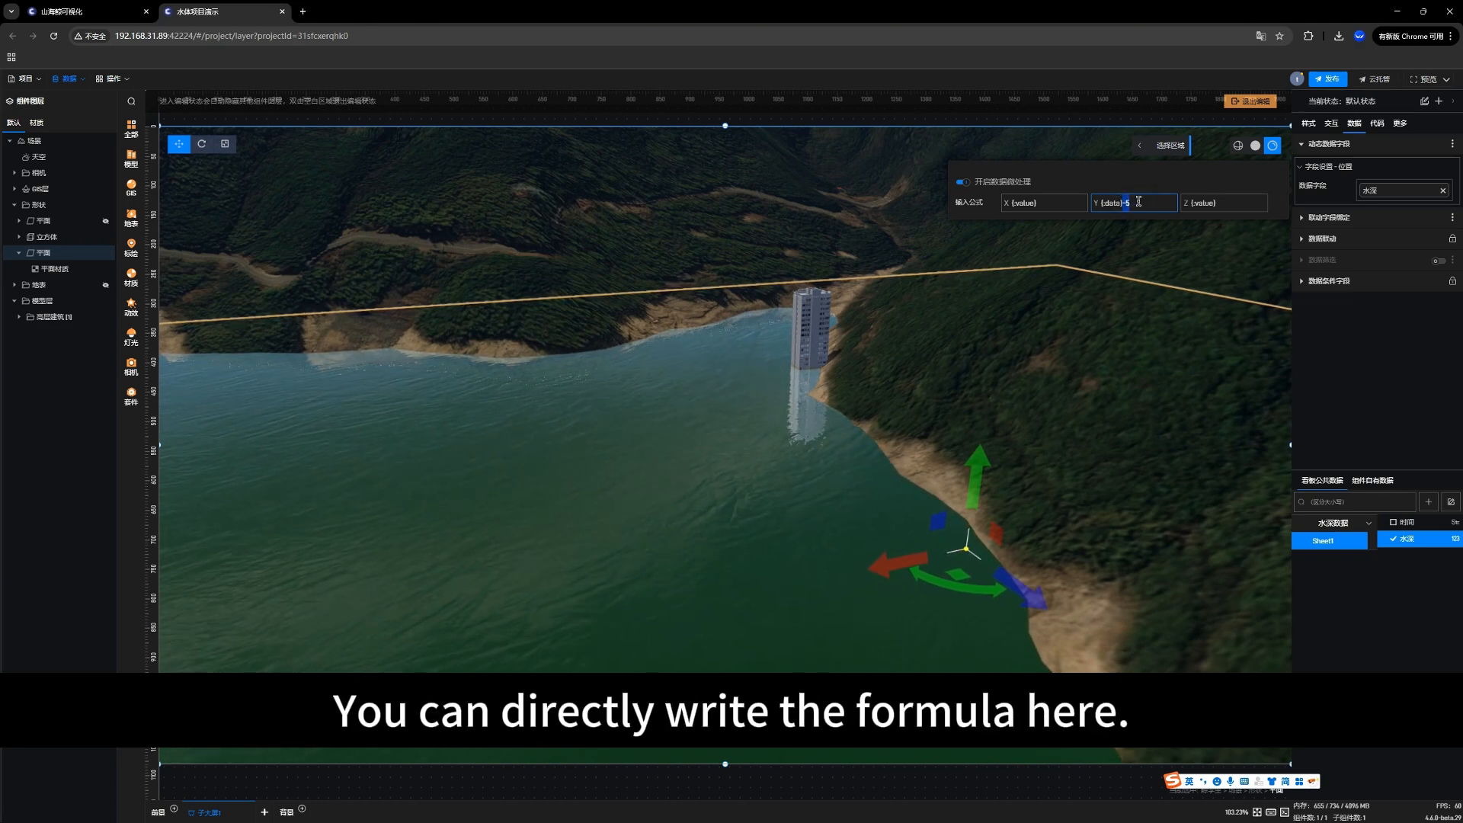
{"action": "left_click", "coordinate": [1138, 202]}
{"action": "left_click_drag", "start_coordinate": [1139, 201], "coordinate": [1096, 203]}
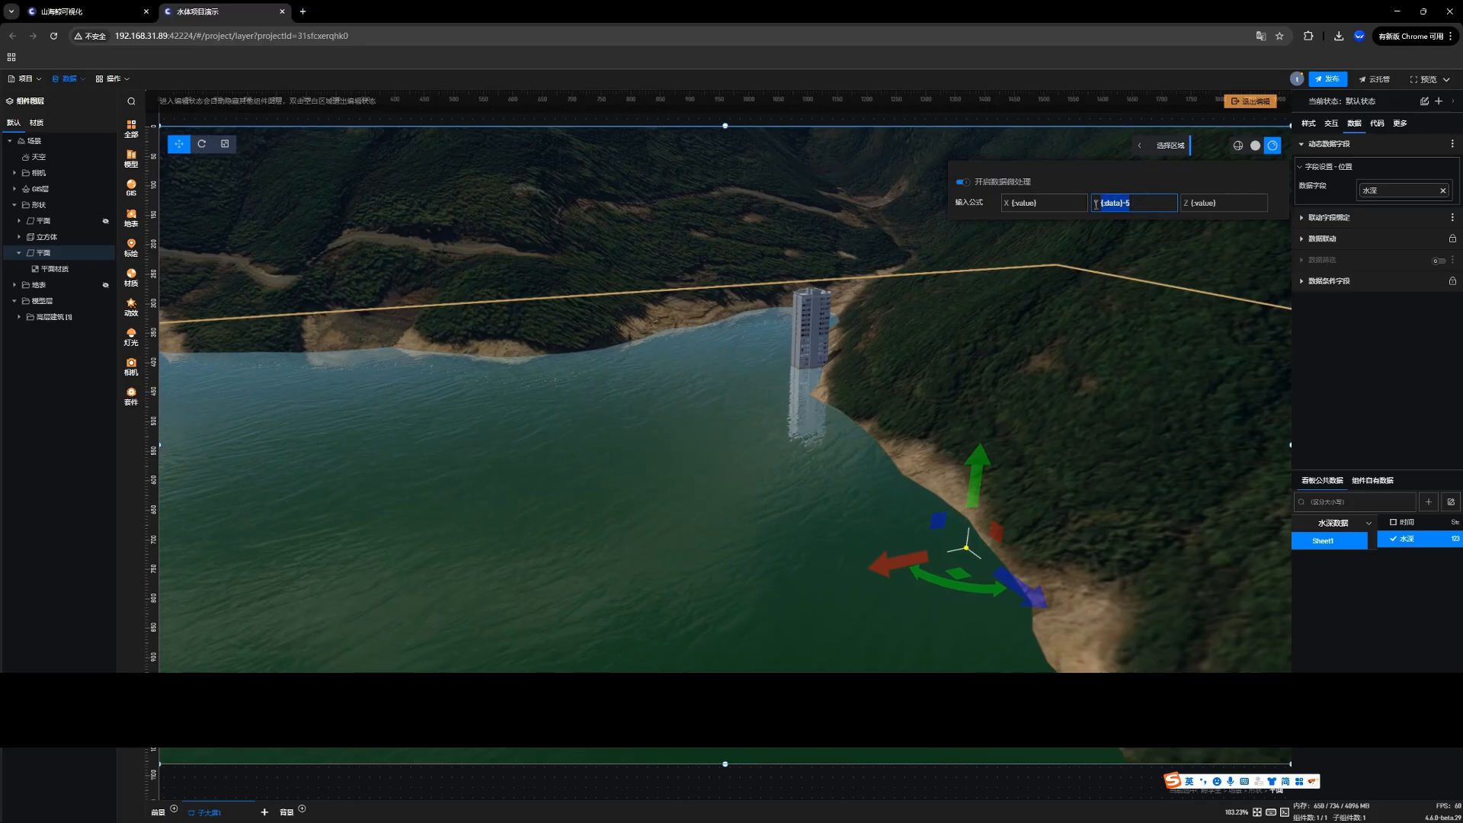
{"action": "left_click", "coordinate": [707, 436]}
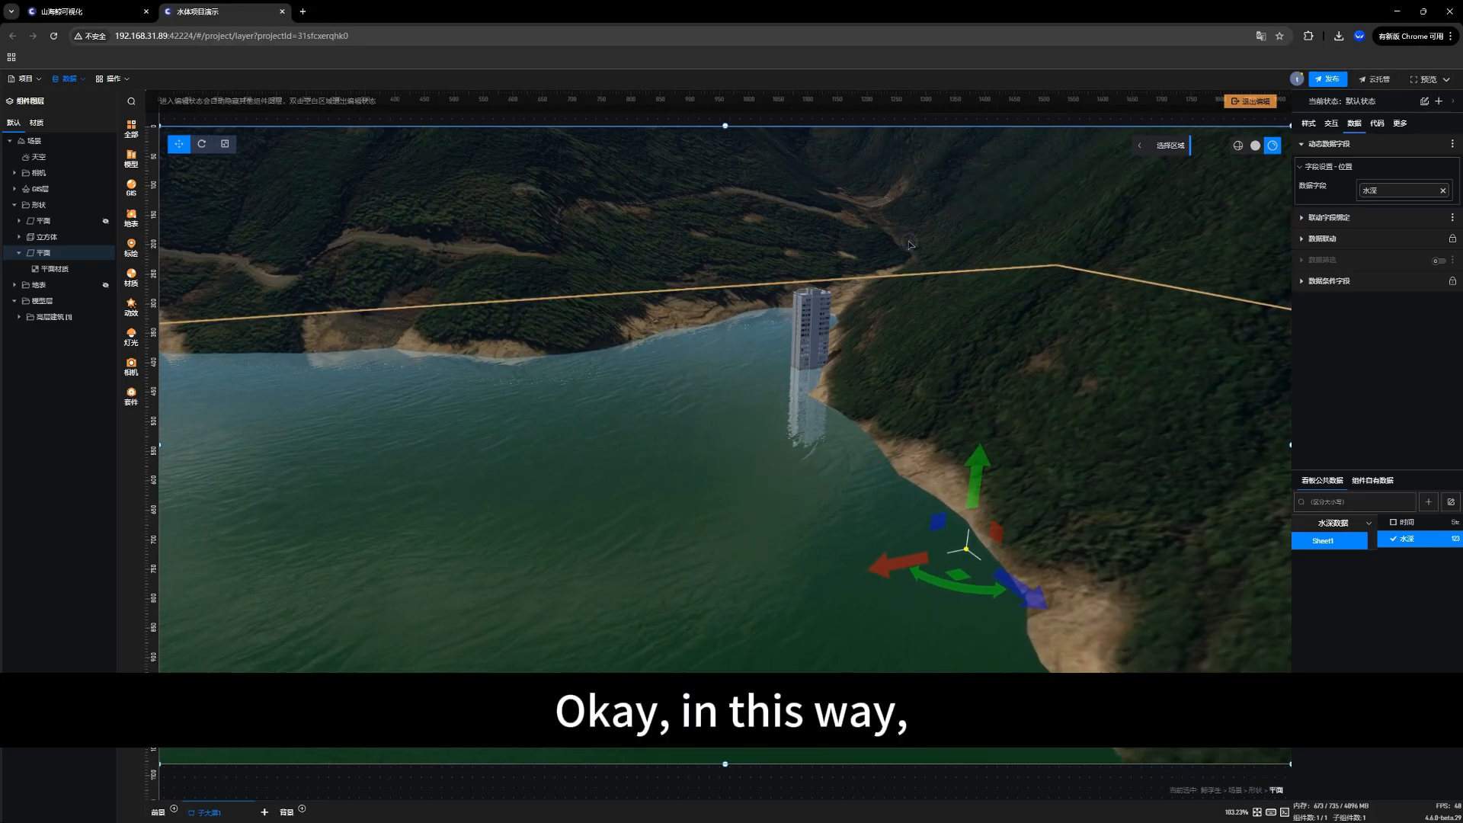
Step: Look over the 水深数据 Excel source and the replace data source (替换数据源) options in the data connection dialog, and close it
{"action": "left_click_drag", "start_coordinate": [707, 435], "coordinate": [610, 437]}
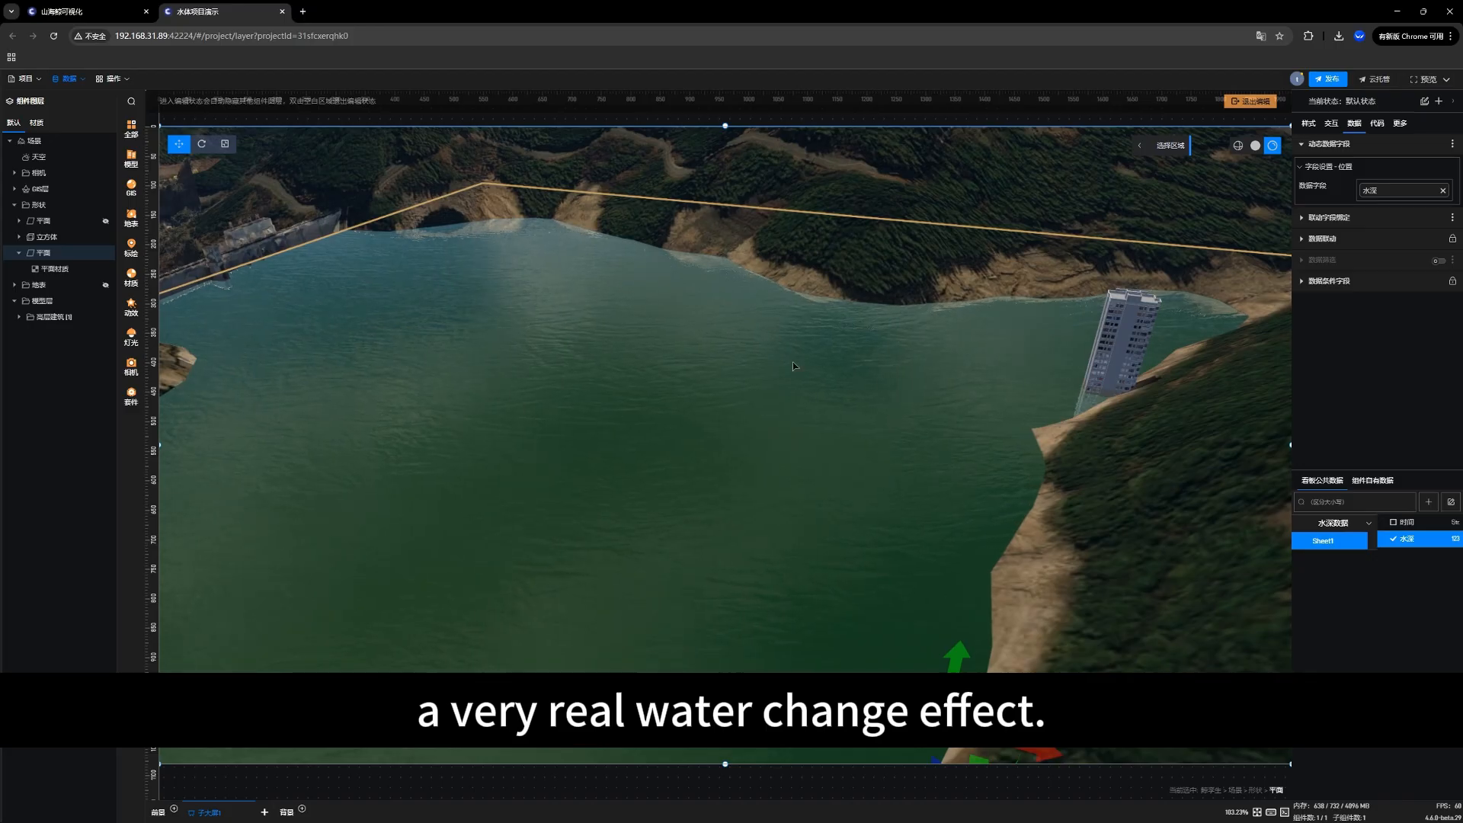
{"action": "left_click_drag", "start_coordinate": [793, 362], "coordinate": [783, 389]}
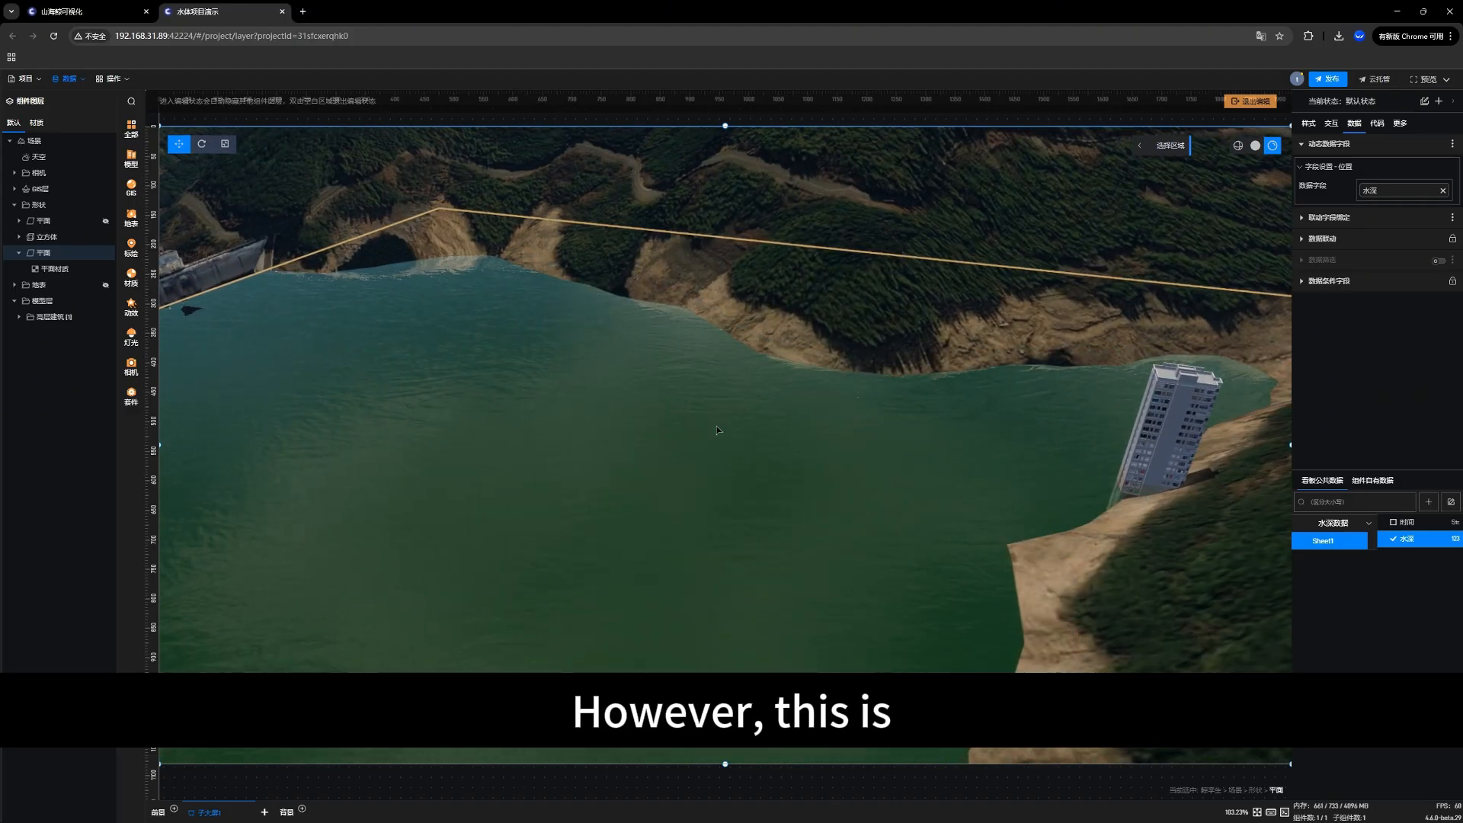
{"action": "left_click_drag", "start_coordinate": [583, 457], "coordinate": [648, 400]}
{"action": "right_click_drag", "start_coordinate": [561, 471], "coordinate": [615, 459]}
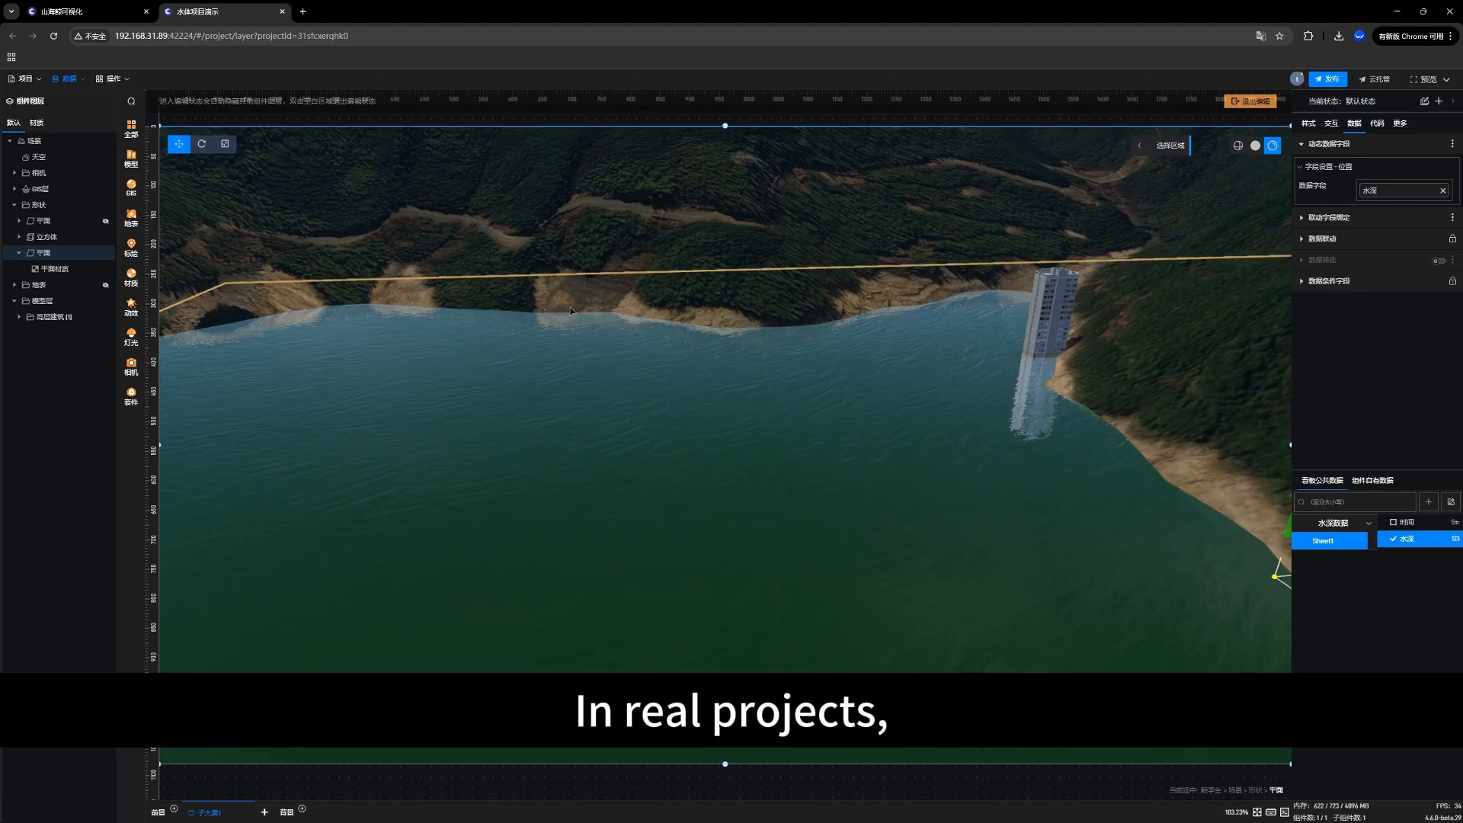
{"action": "left_click", "coordinate": [73, 79]}
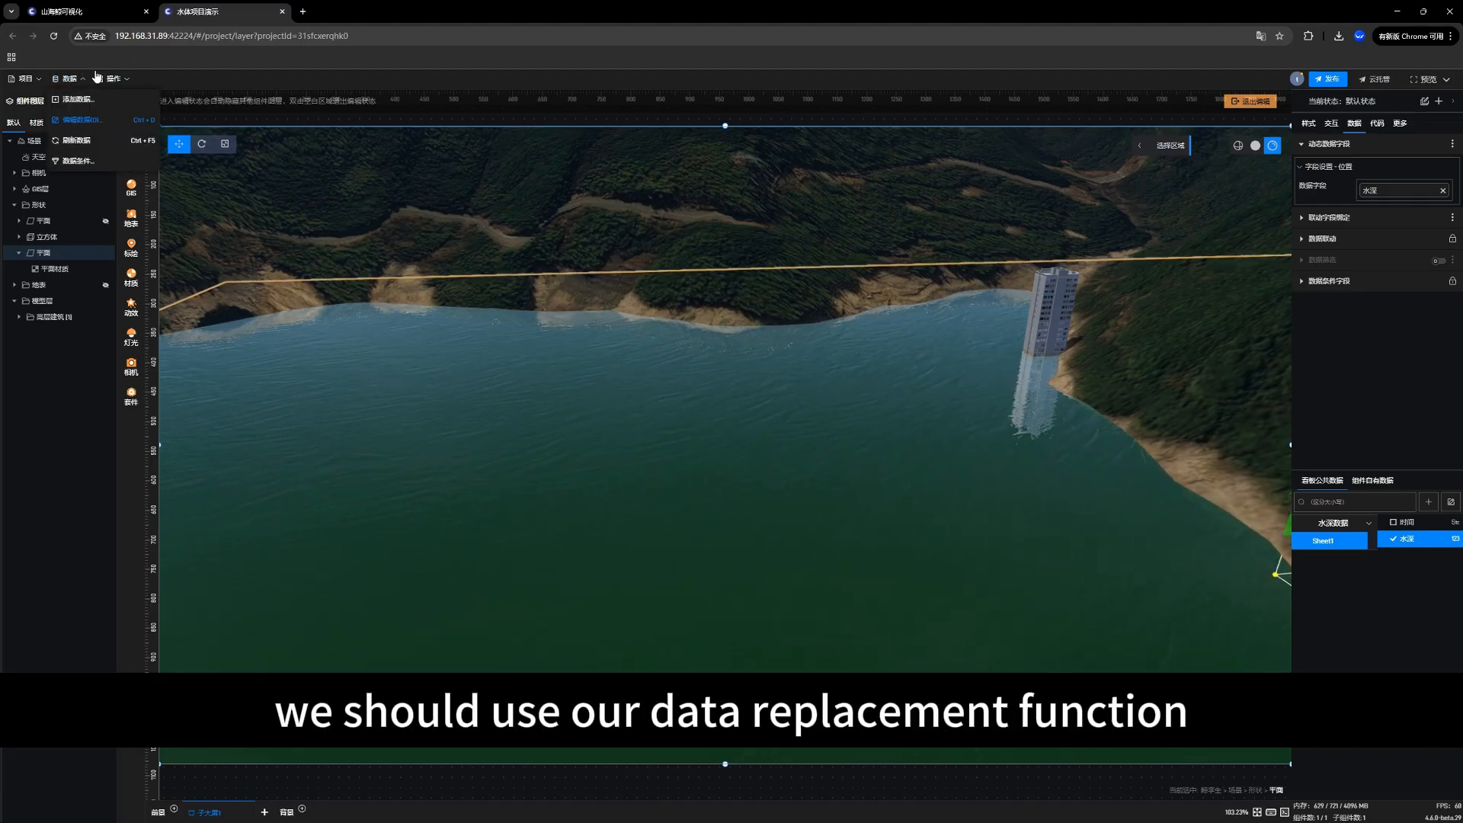
{"action": "left_click", "coordinate": [76, 121]}
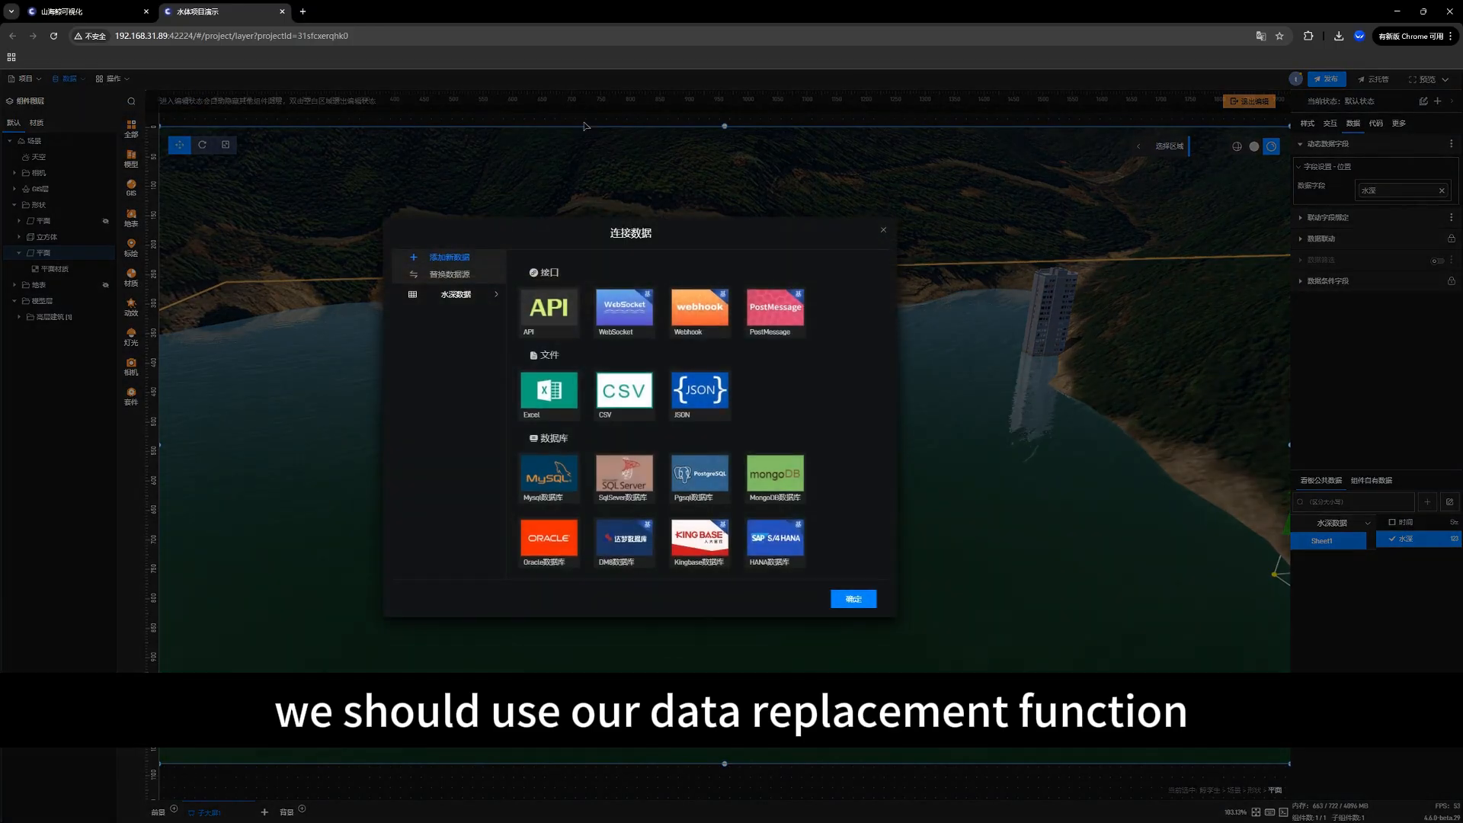
{"action": "left_click", "coordinate": [454, 297]}
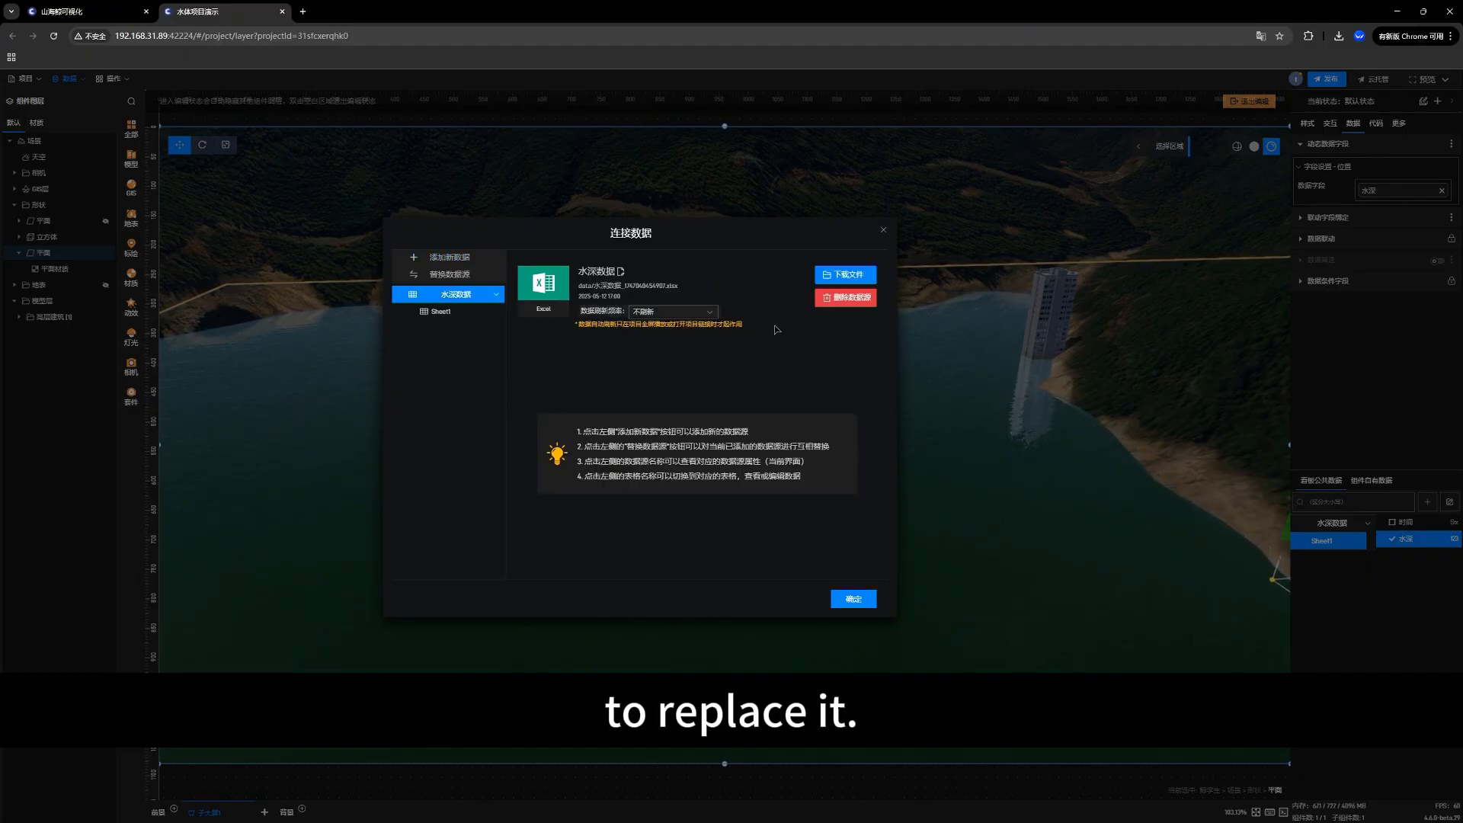
{"action": "left_click", "coordinate": [442, 276]}
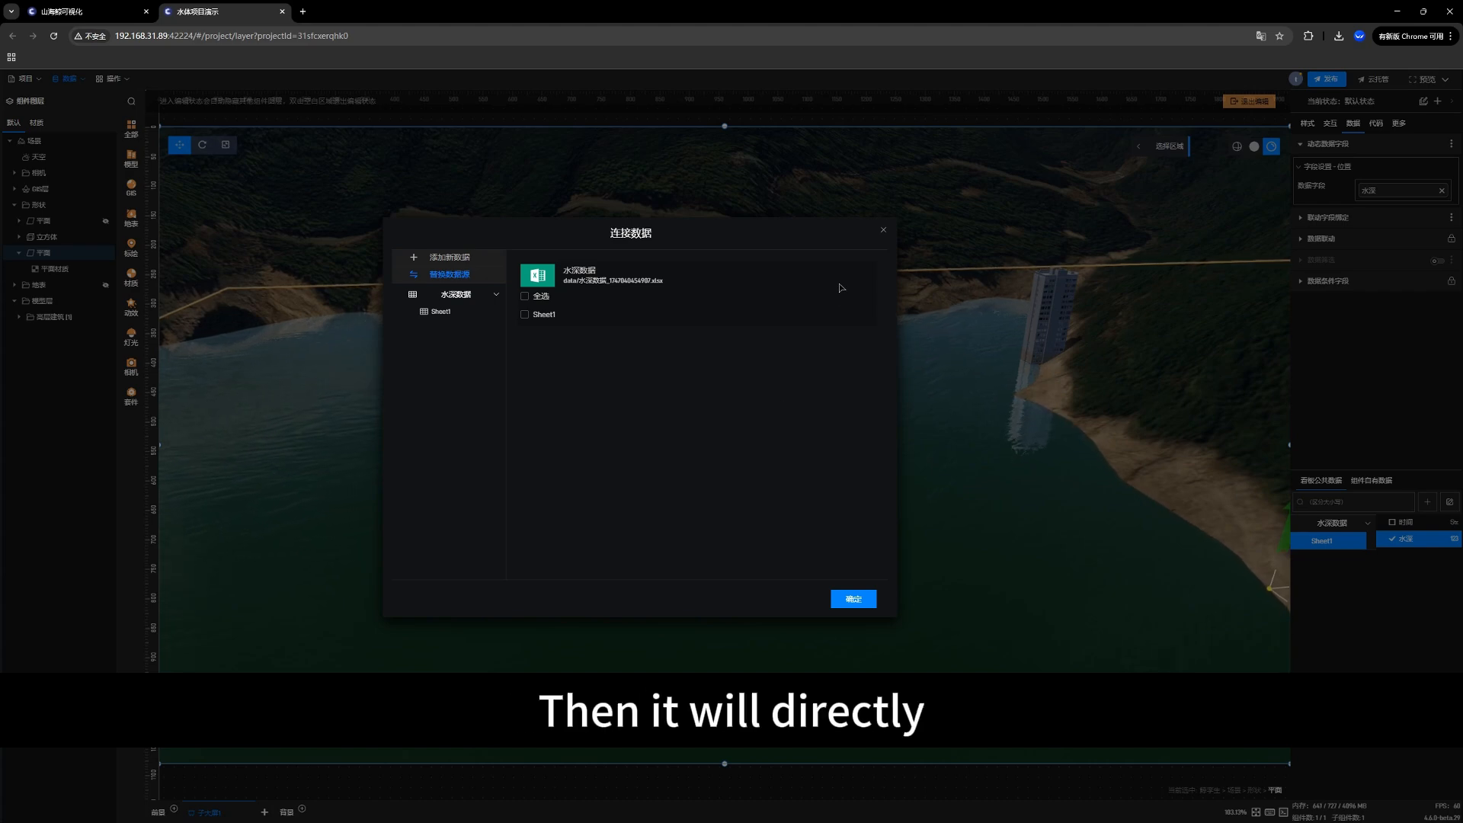
{"action": "left_click", "coordinate": [882, 233]}
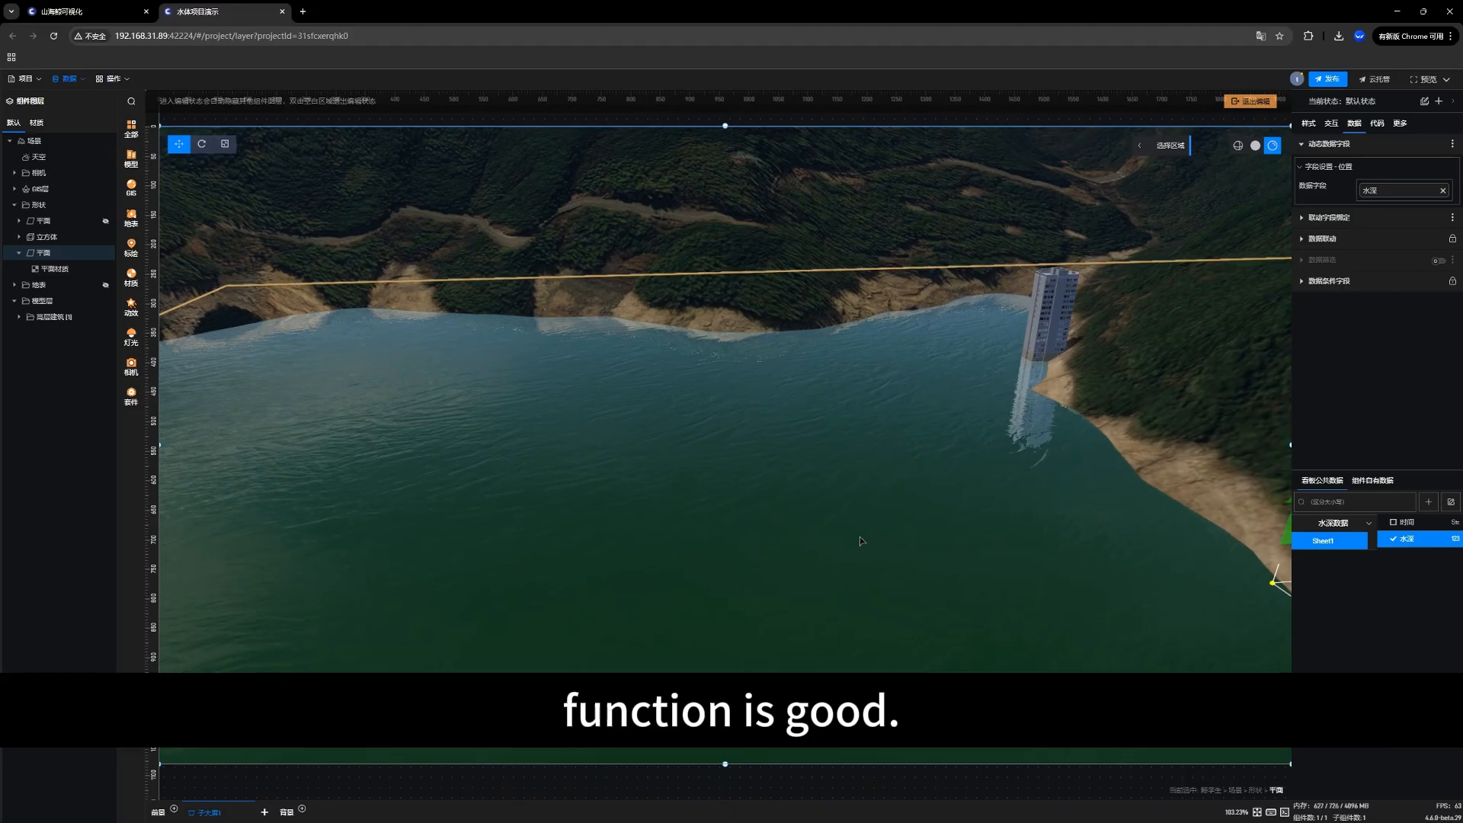
{"action": "left_click_drag", "start_coordinate": [860, 537], "coordinate": [839, 507]}
{"action": "right_click_drag", "start_coordinate": [618, 498], "coordinate": [639, 533]}
{"action": "scroll", "coordinate": [640, 533], "scroll_direction": "down", "scroll_amount": 5}
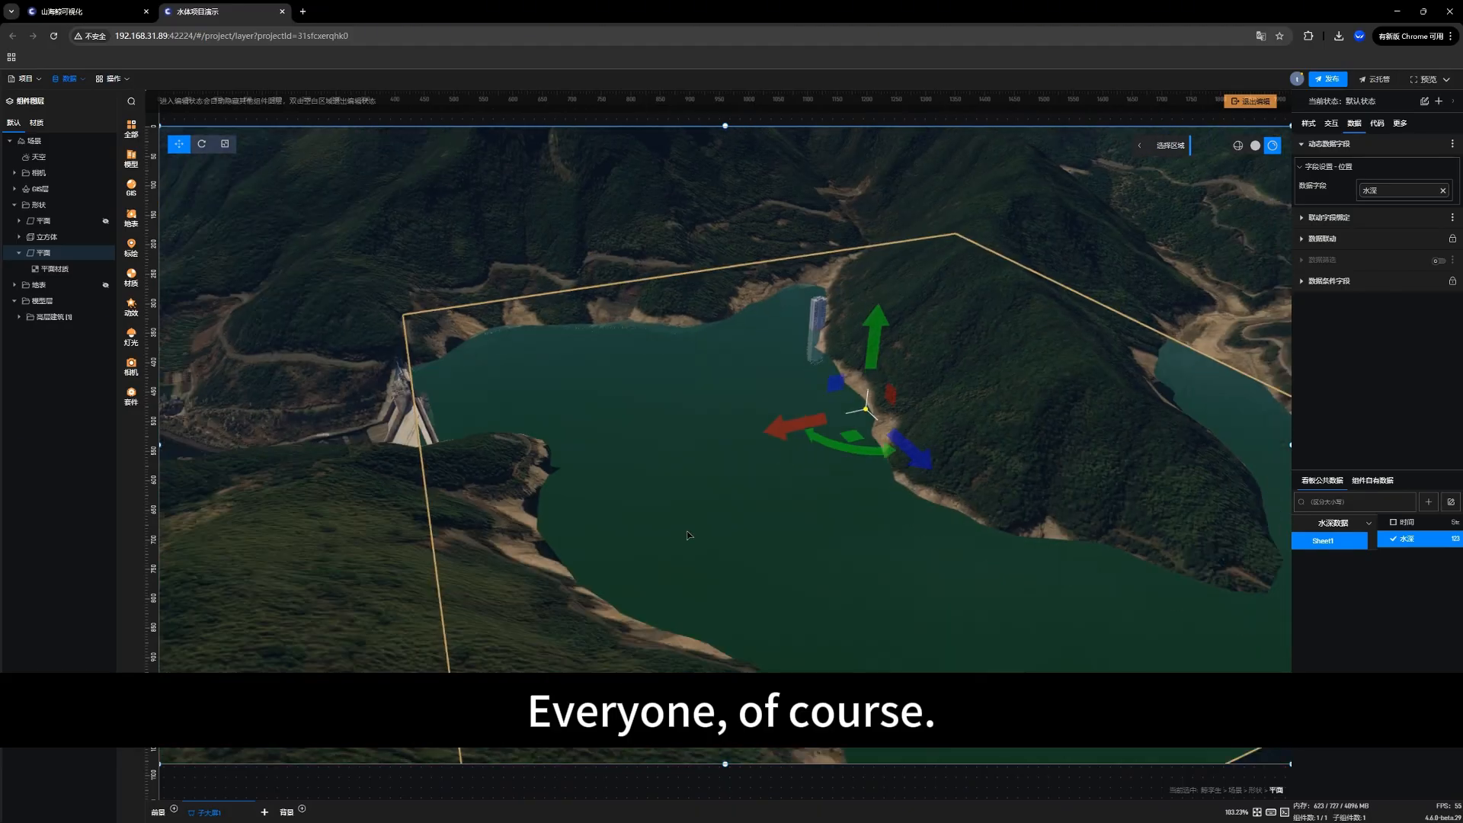
Step: Examine the data-driven water level along the dam, shoreline and building from several viewing angles
{"action": "left_click_drag", "start_coordinate": [689, 539], "coordinate": [712, 480]}
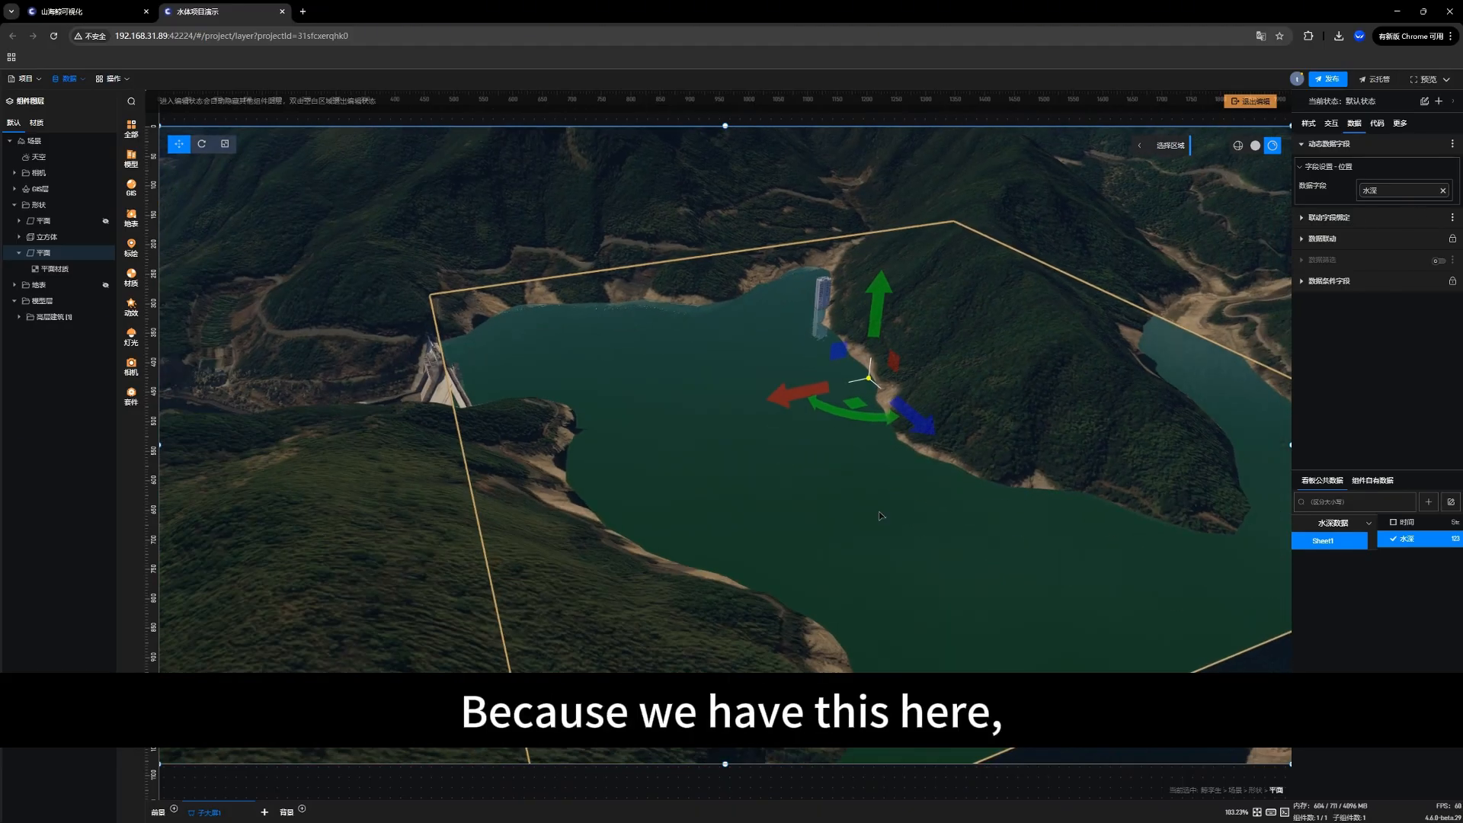
{"action": "left_click_drag", "start_coordinate": [1002, 511], "coordinate": [902, 502]}
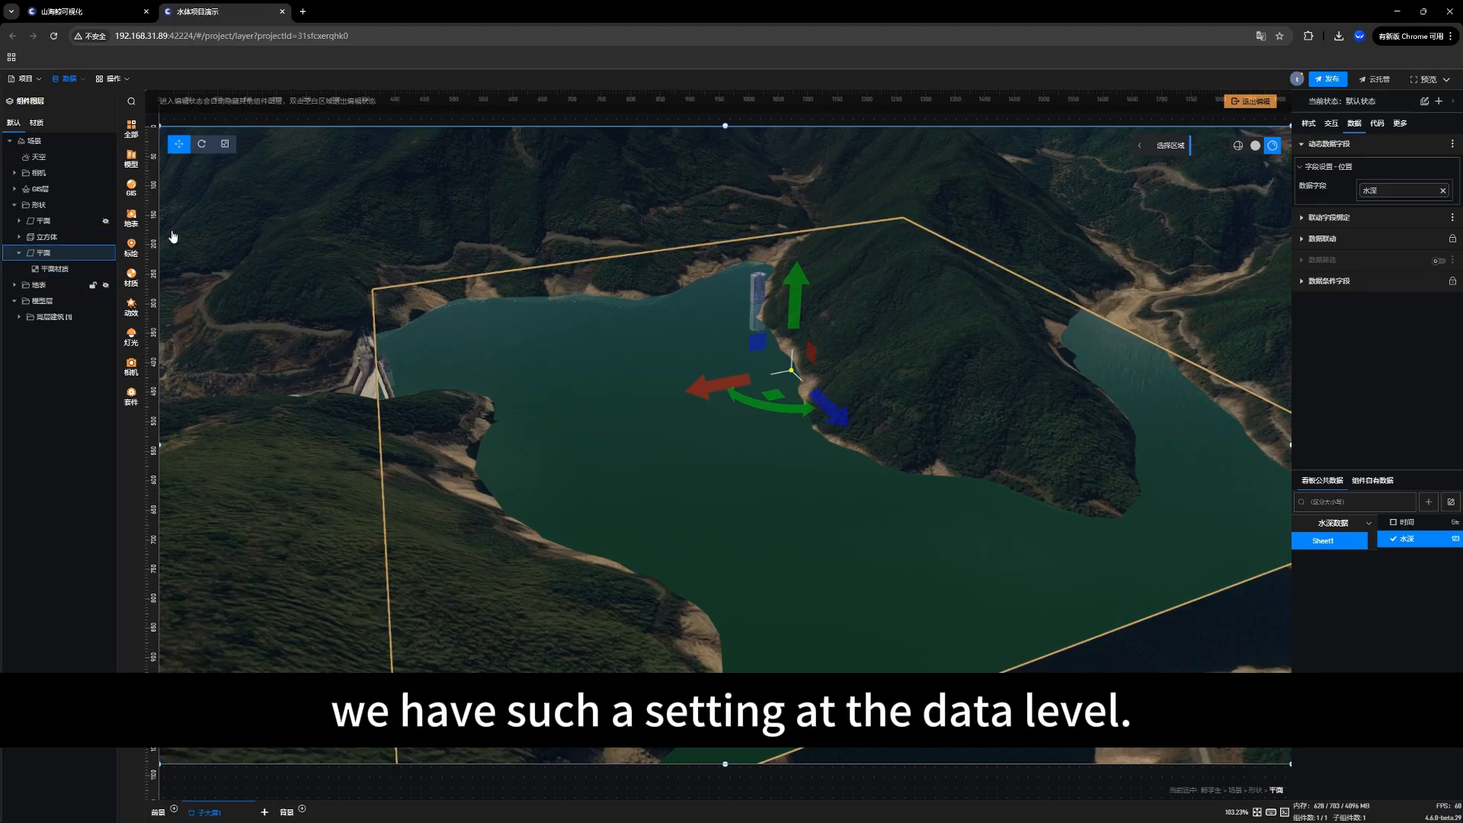
{"action": "left_click_drag", "start_coordinate": [700, 360], "coordinate": [703, 434]}
{"action": "right_click_drag", "start_coordinate": [602, 515], "coordinate": [617, 498]}
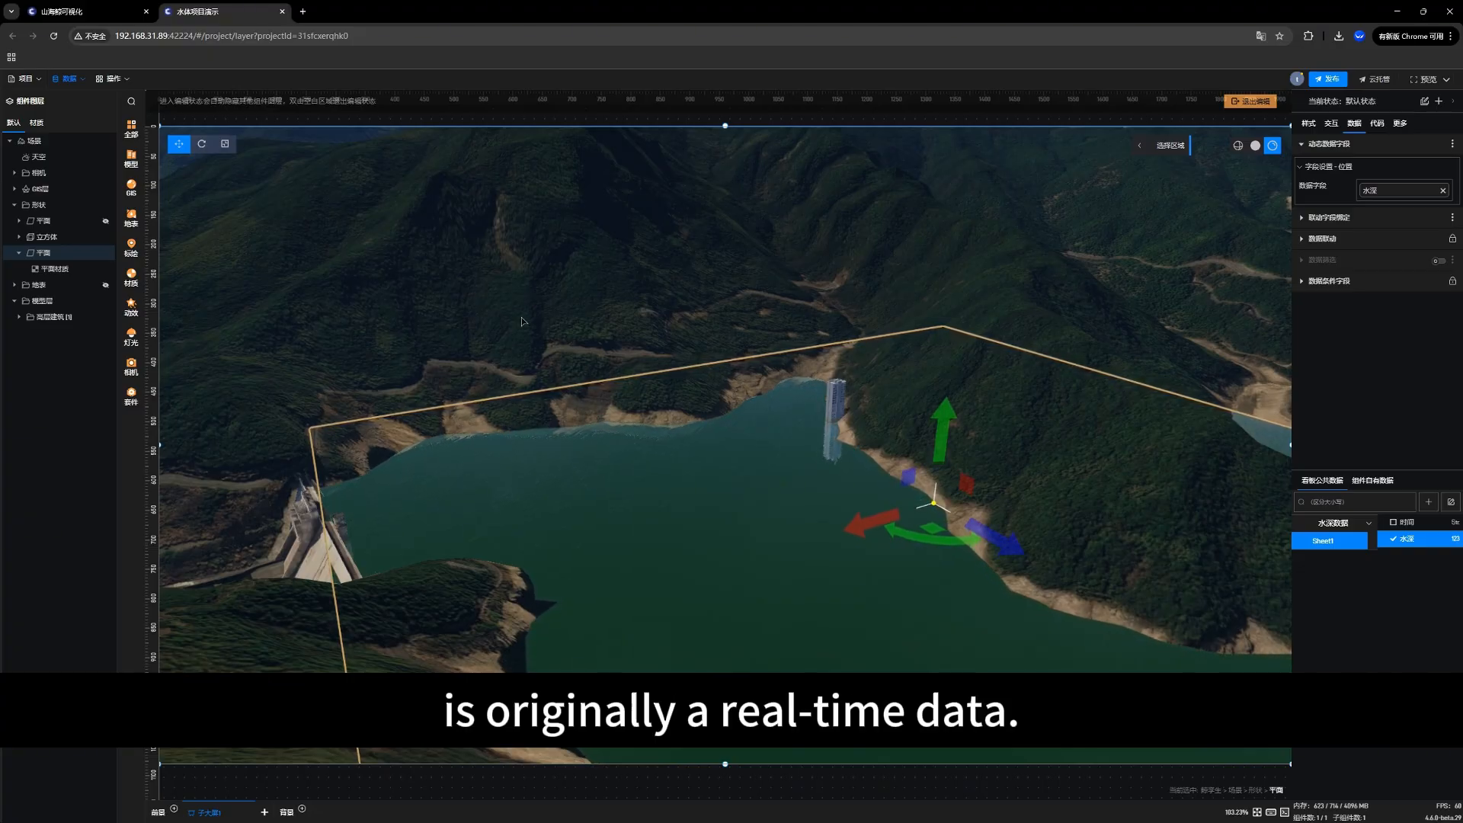
{"action": "left_click_drag", "start_coordinate": [548, 317], "coordinate": [512, 312]}
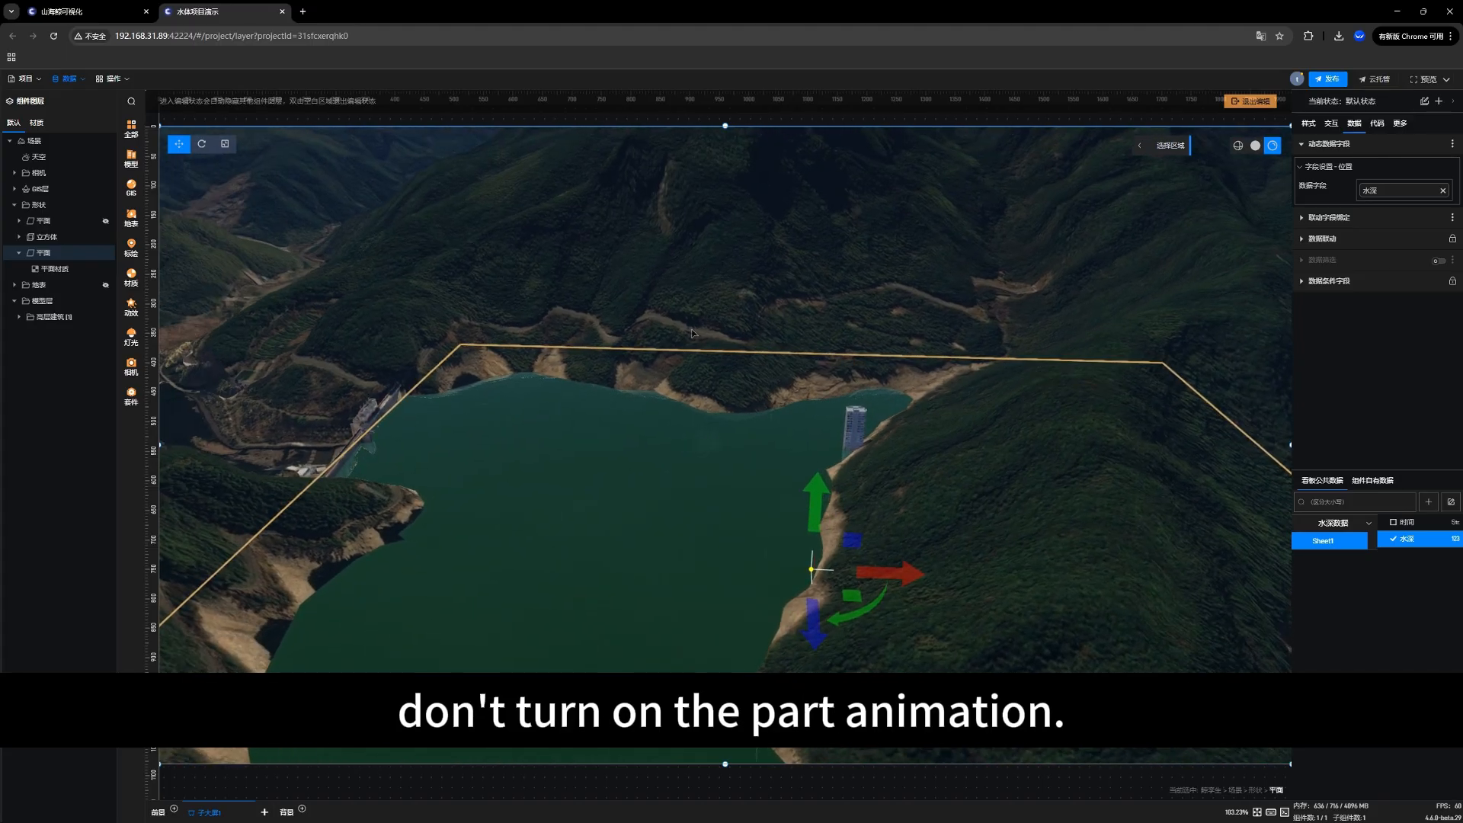
{"action": "scroll", "coordinate": [623, 419], "scroll_direction": "up", "scroll_amount": 3}
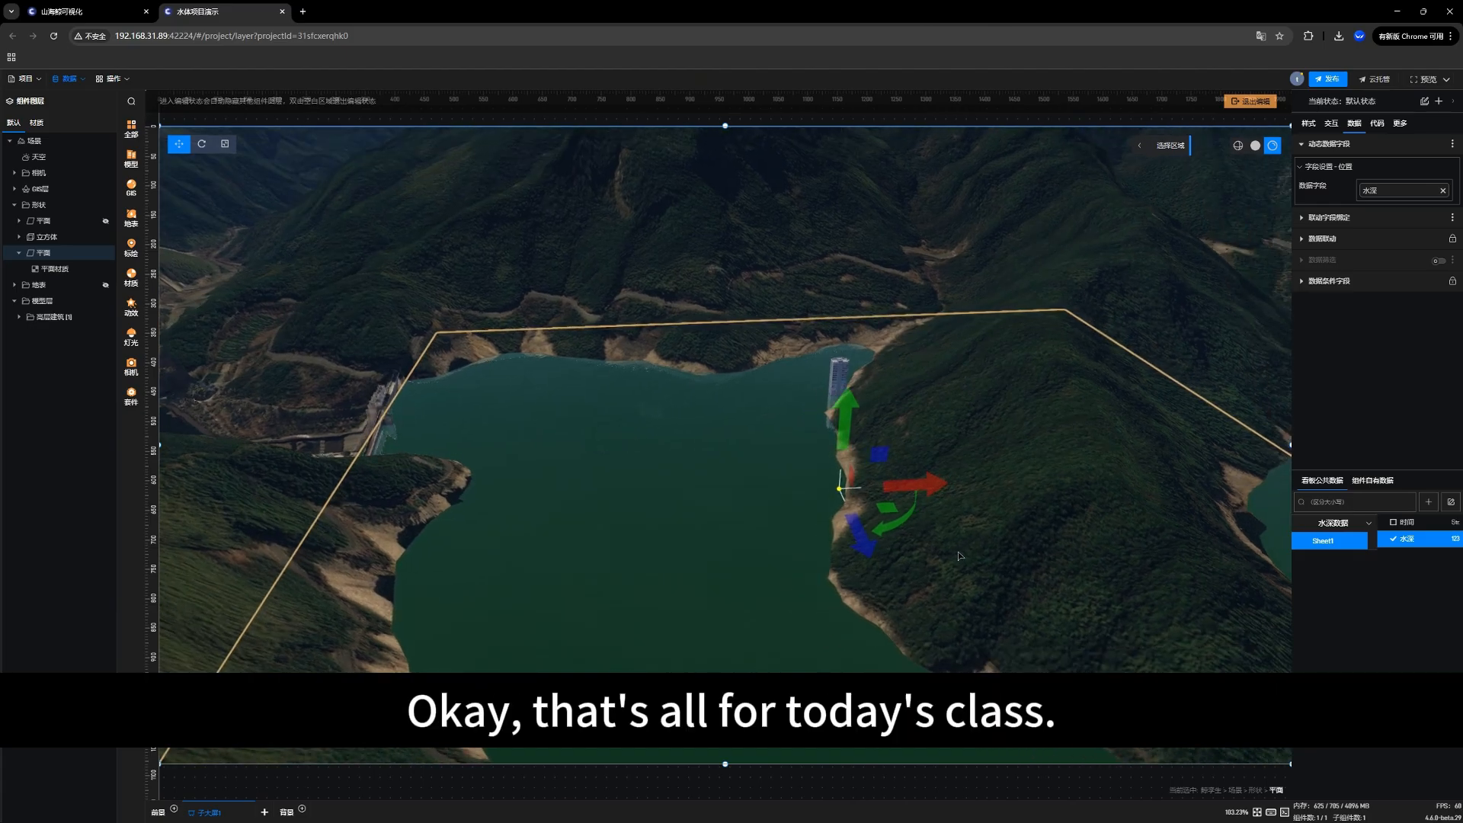
{"action": "right_click_drag", "start_coordinate": [710, 491], "coordinate": [702, 519]}
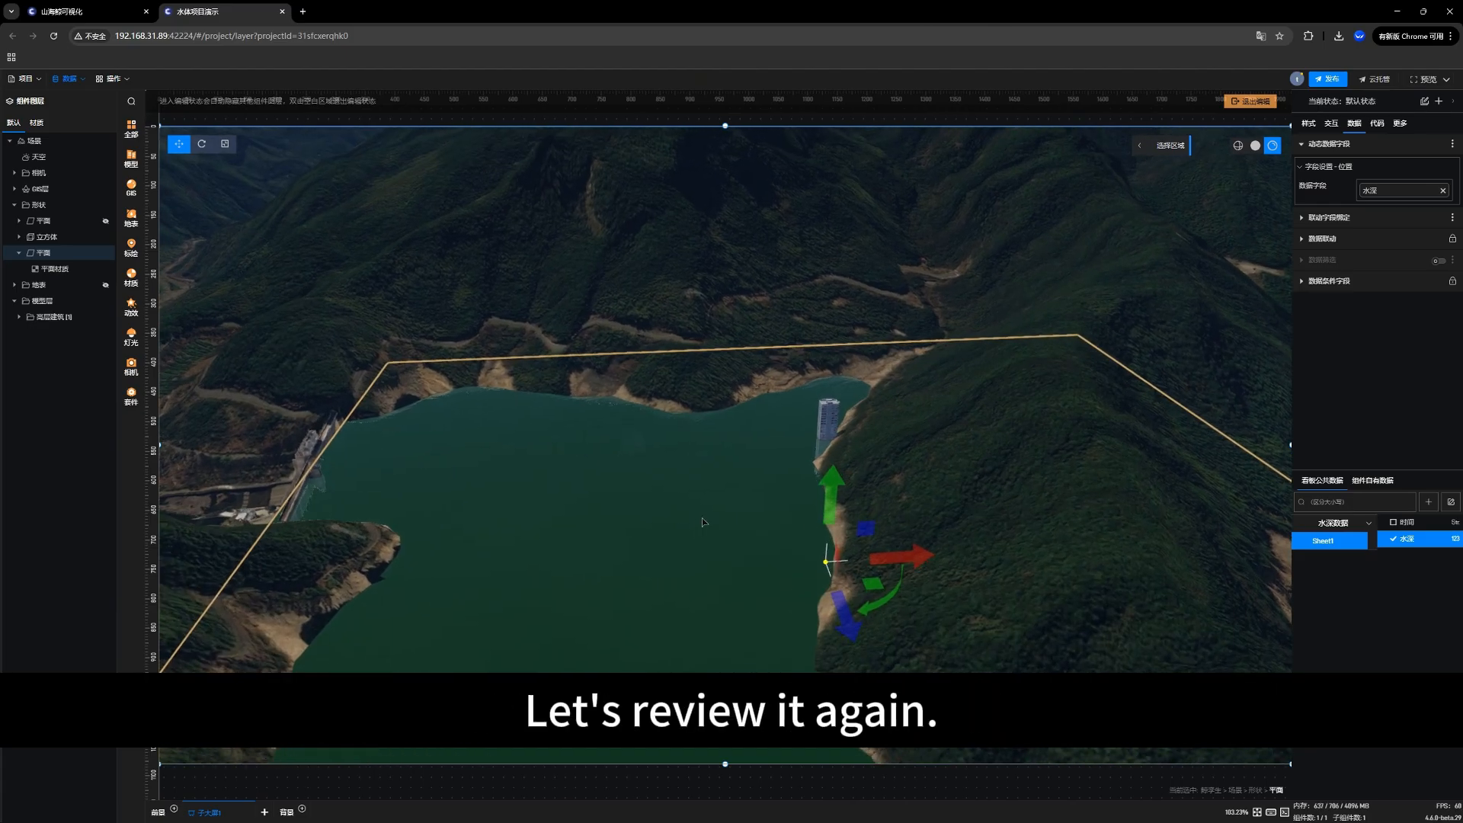
{"action": "left_click_drag", "start_coordinate": [680, 523], "coordinate": [679, 509]}
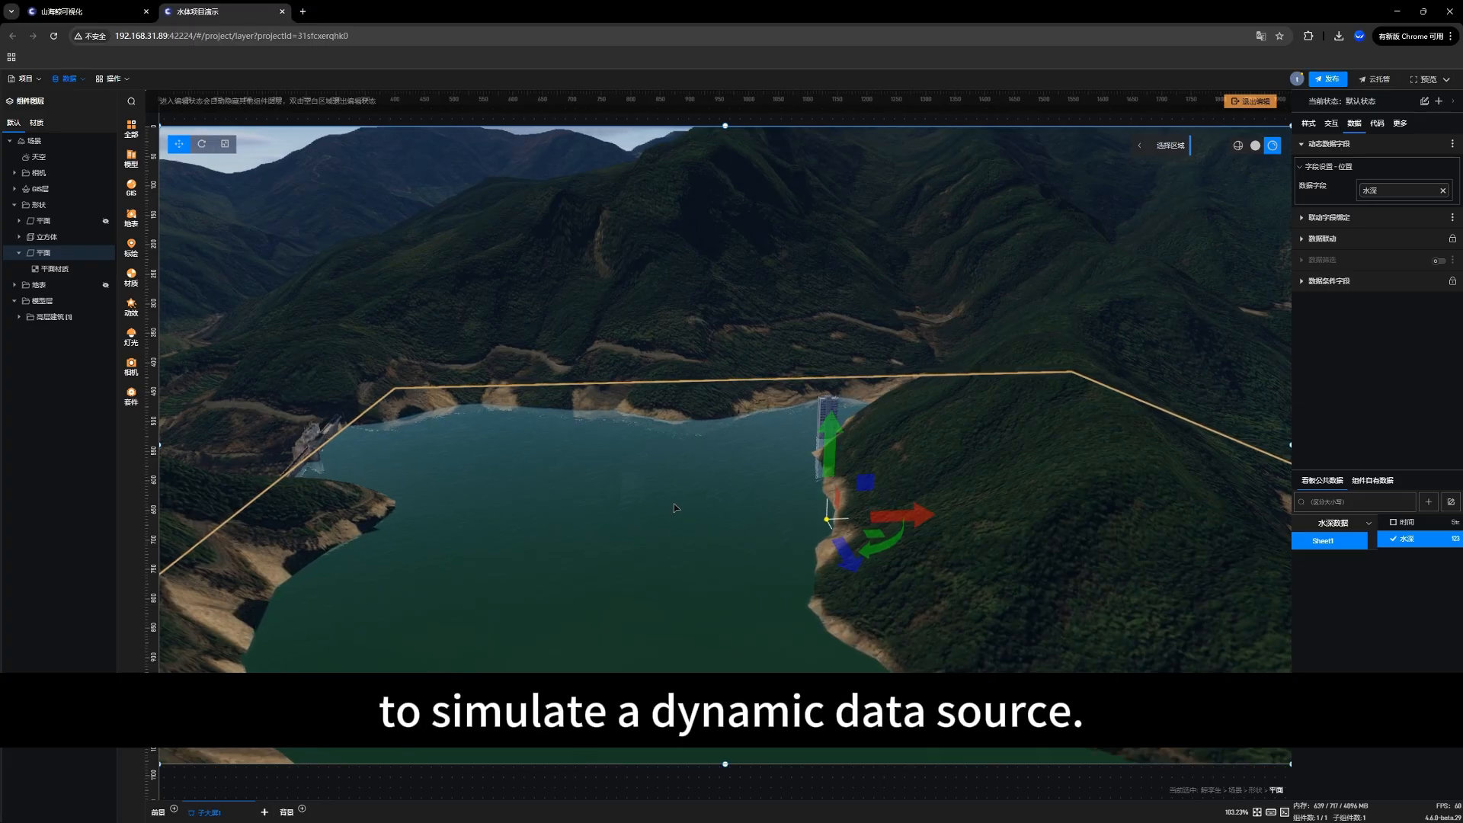
{"action": "scroll", "coordinate": [661, 492], "scroll_direction": "up", "scroll_amount": 3}
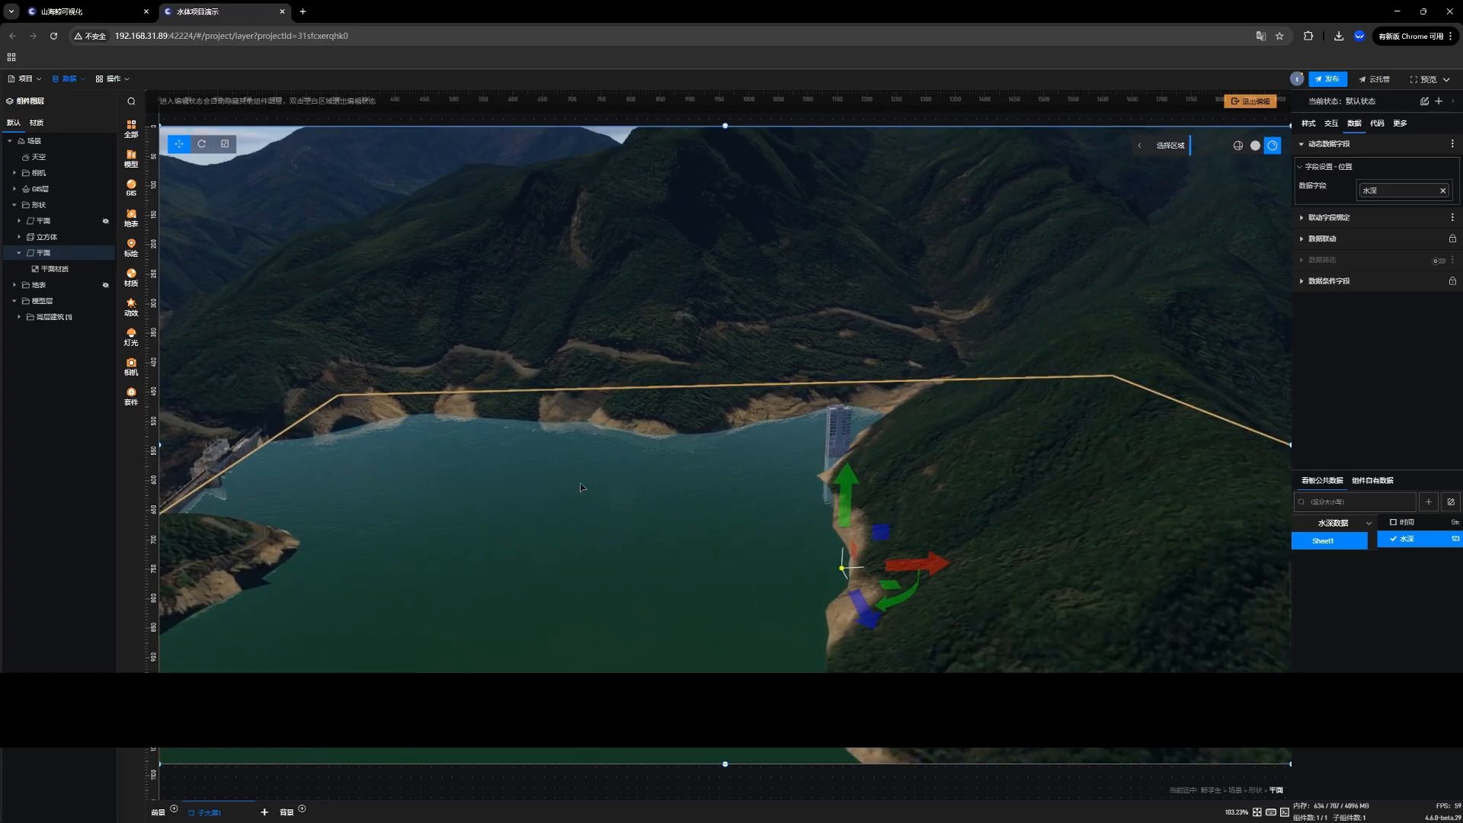
Step: Review the water plane's position binding and the X, Y and Z formulas in the 水深 field's data micro-processing (数据微处理)
{"action": "left_click", "coordinate": [1319, 129]}
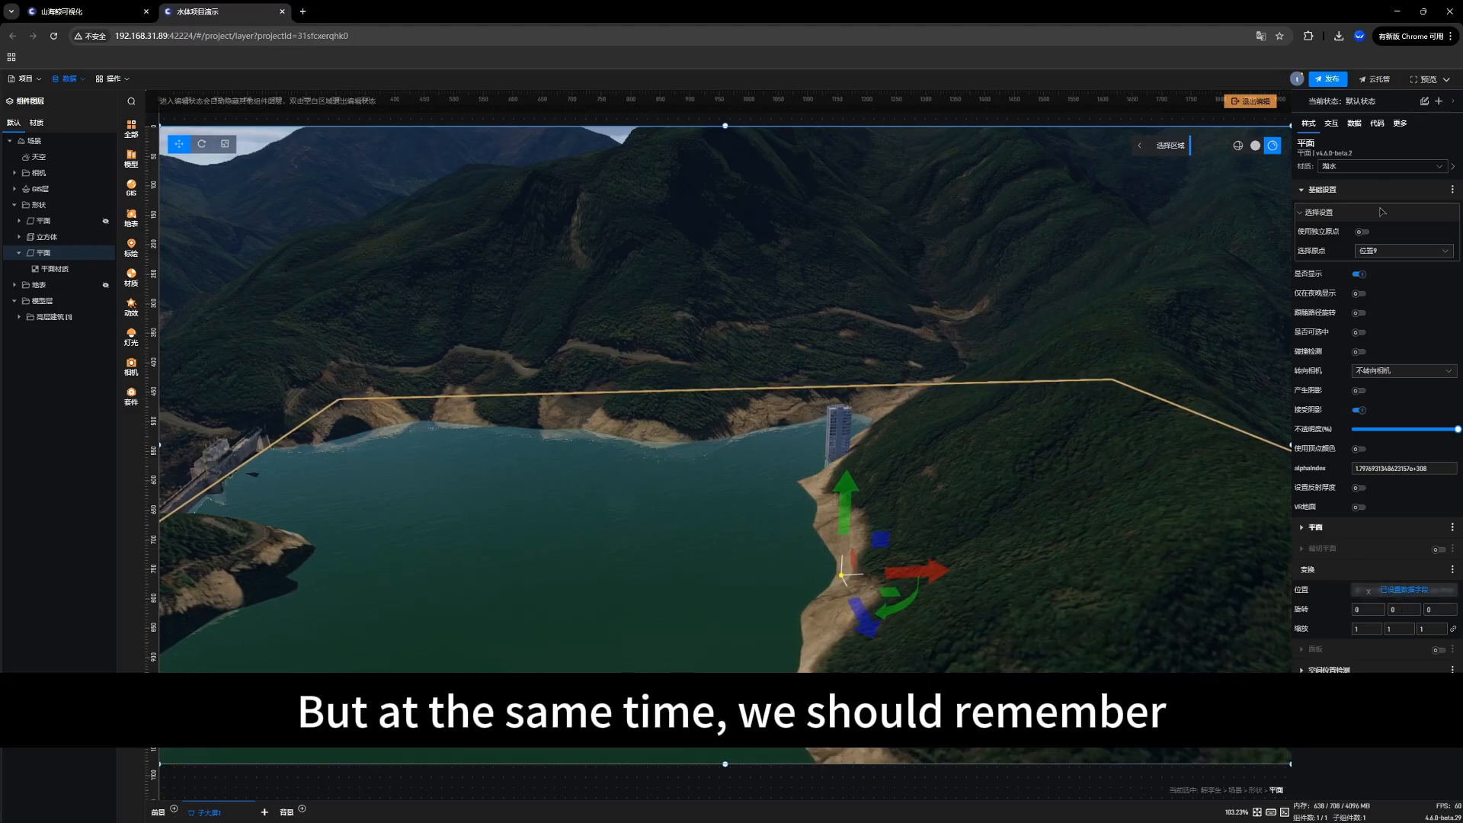
{"action": "left_click", "coordinate": [1360, 122]}
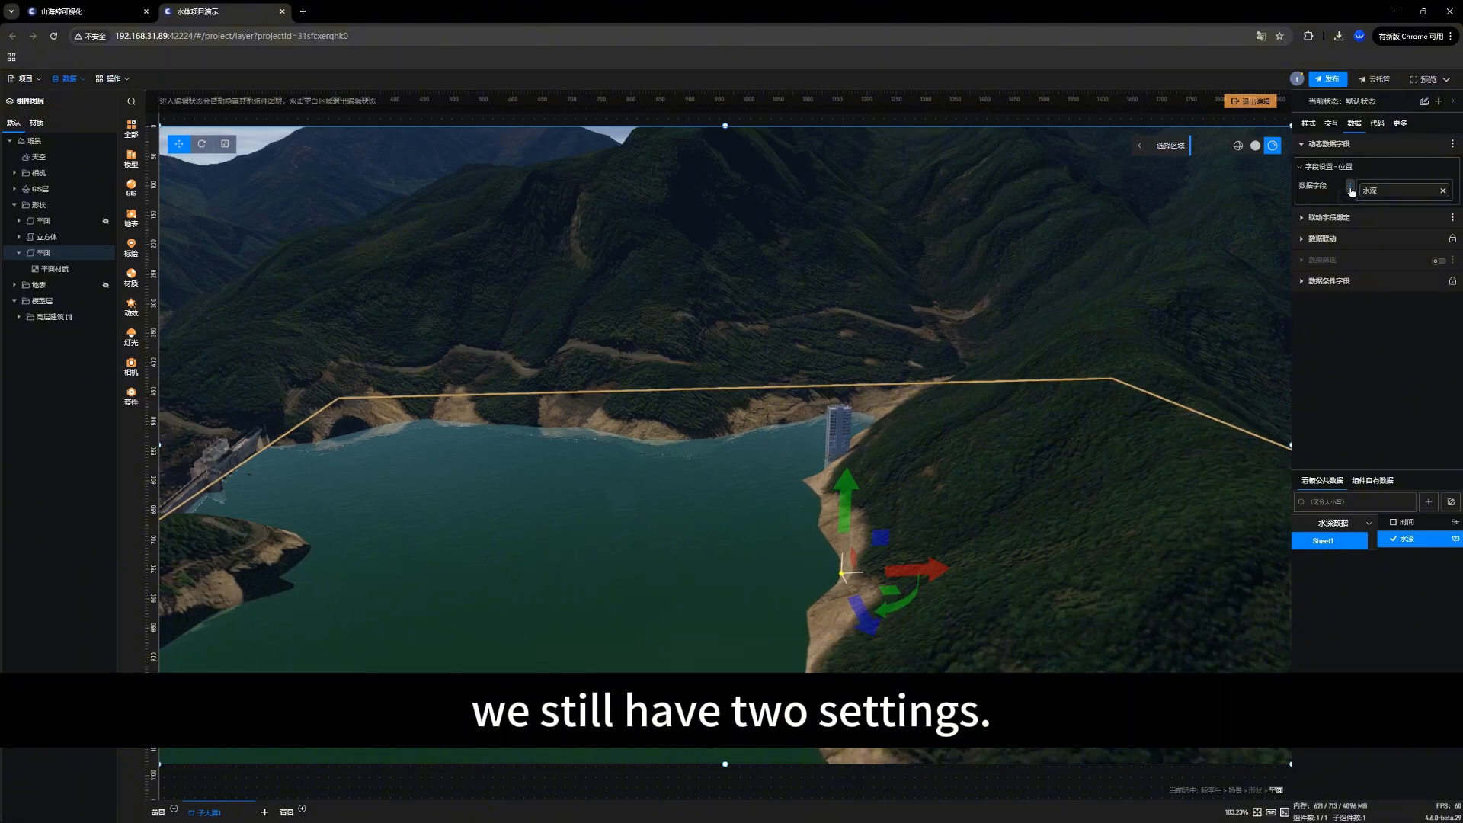
{"action": "left_click", "coordinate": [1349, 188]}
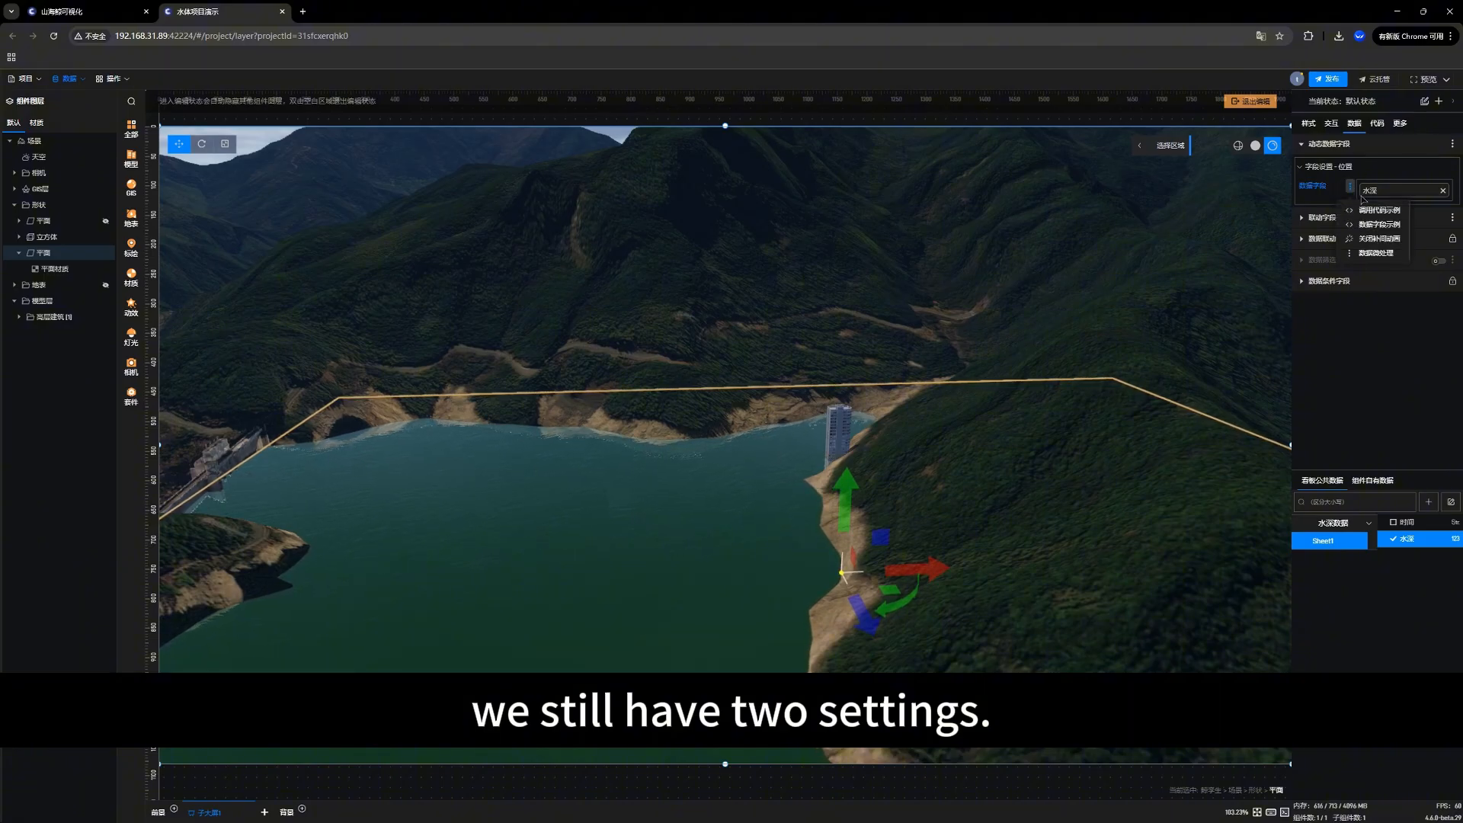
{"action": "left_click", "coordinate": [1366, 259]}
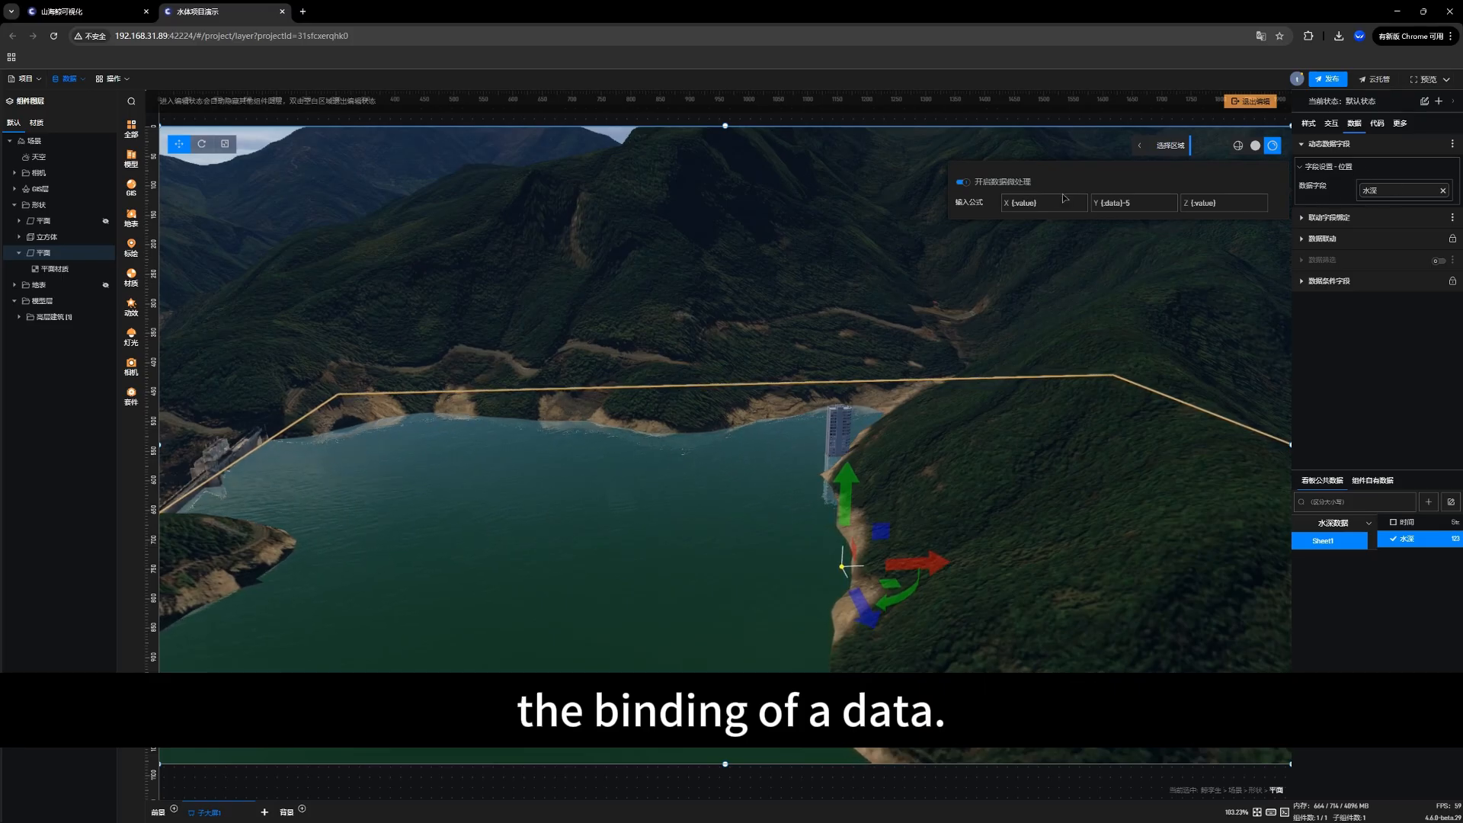
{"action": "left_click_drag", "start_coordinate": [1053, 200], "coordinate": [1008, 201]}
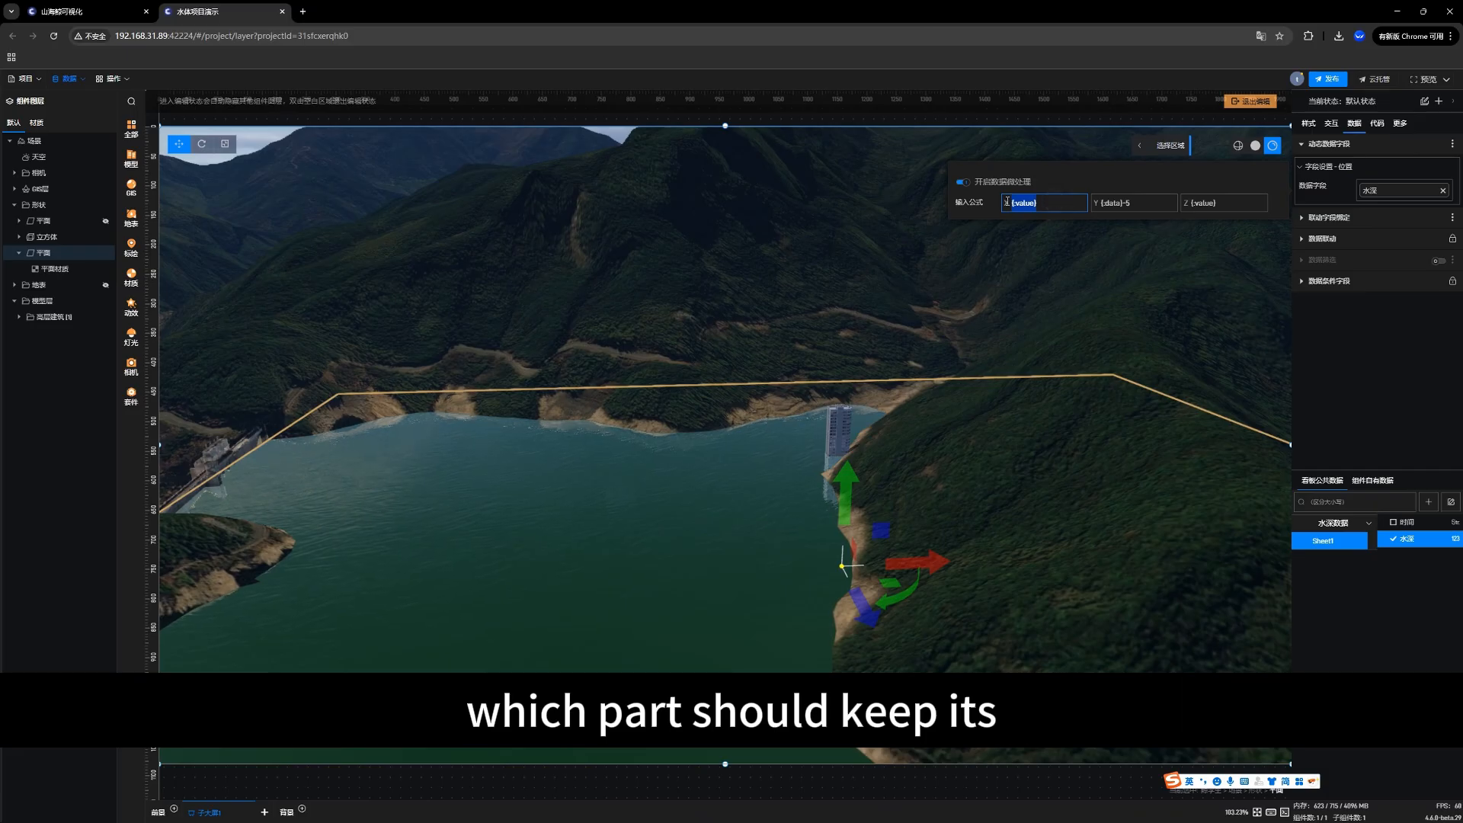
{"action": "left_click", "coordinate": [1221, 202]}
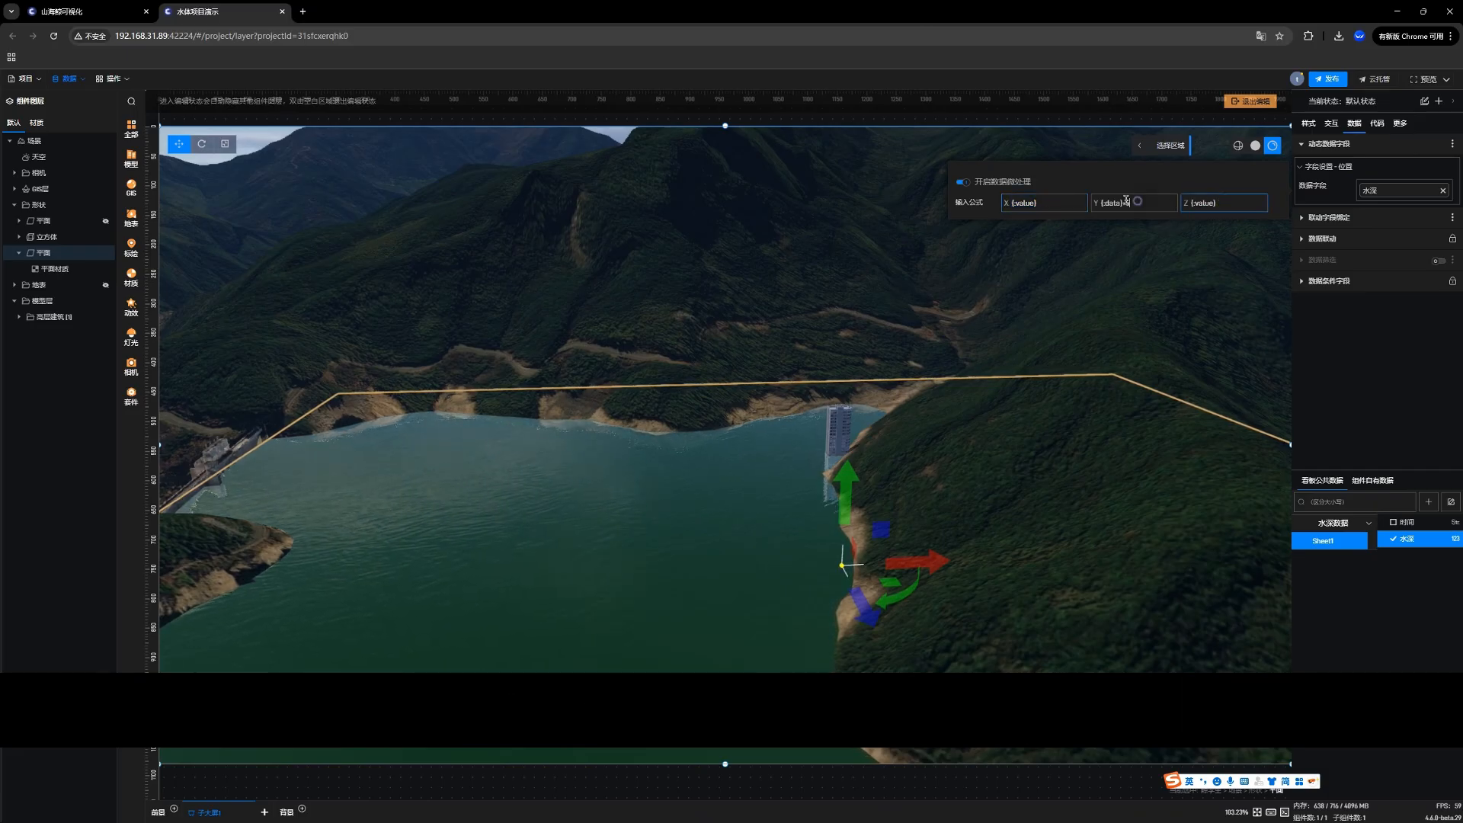
{"action": "left_click_drag", "start_coordinate": [1139, 202], "coordinate": [1095, 201]}
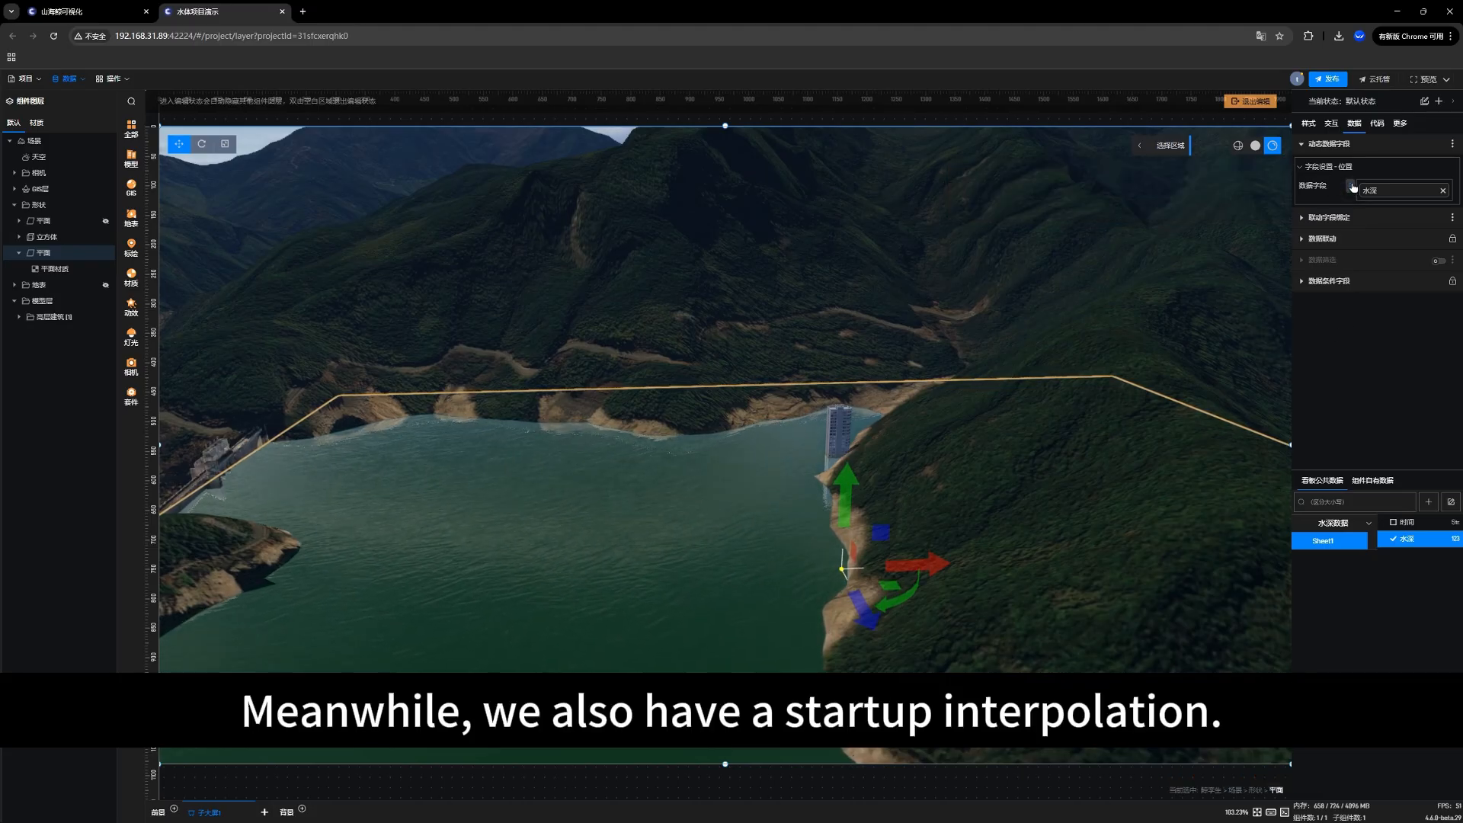
Step: Review the tween animation option (关闭补间动画) of the position's 水深 field and inspect the water's movement beside the building
{"action": "left_click", "coordinate": [1350, 186]}
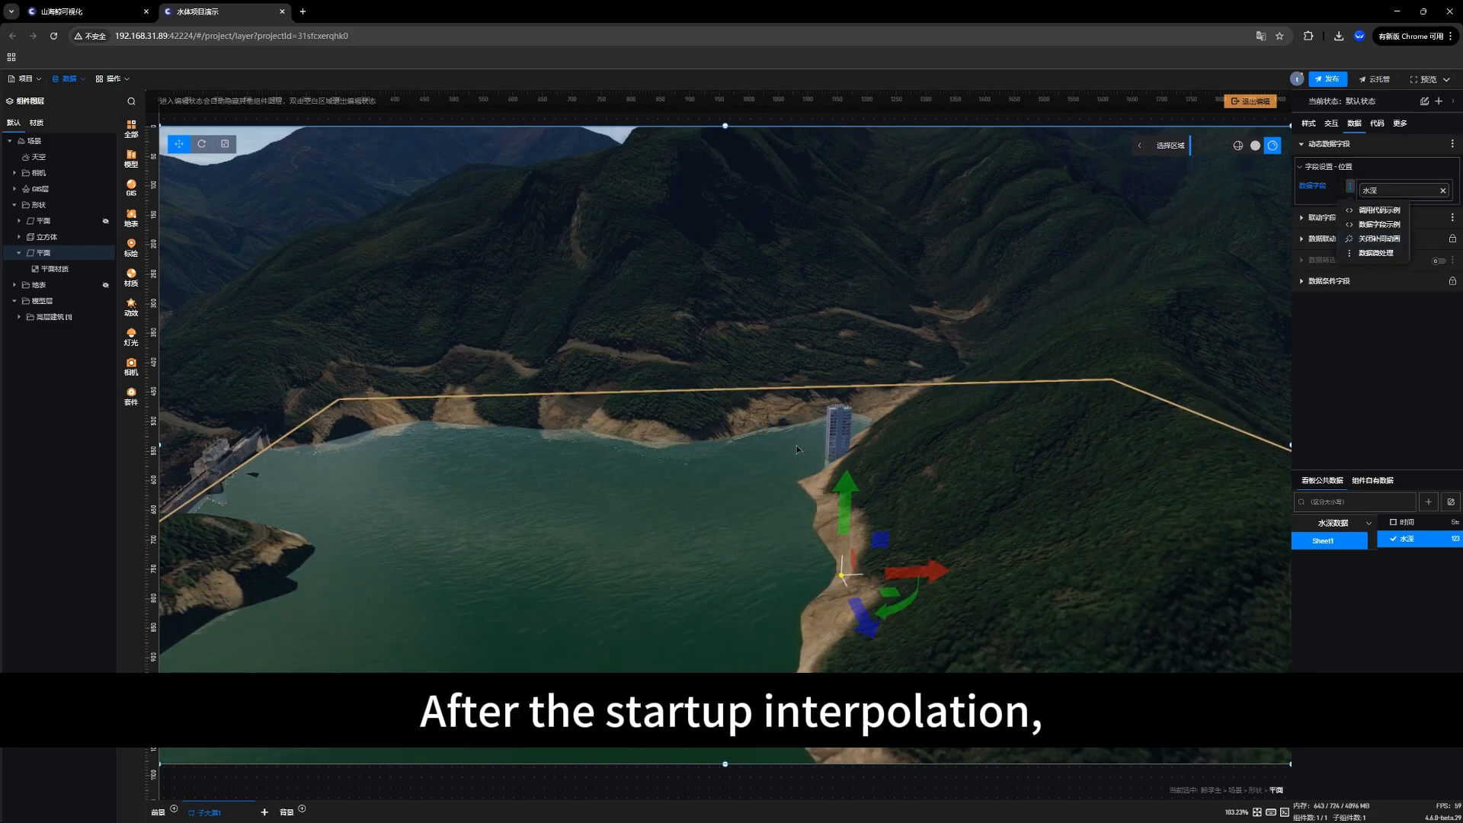
{"action": "scroll", "coordinate": [748, 439], "scroll_direction": "up", "scroll_amount": 10}
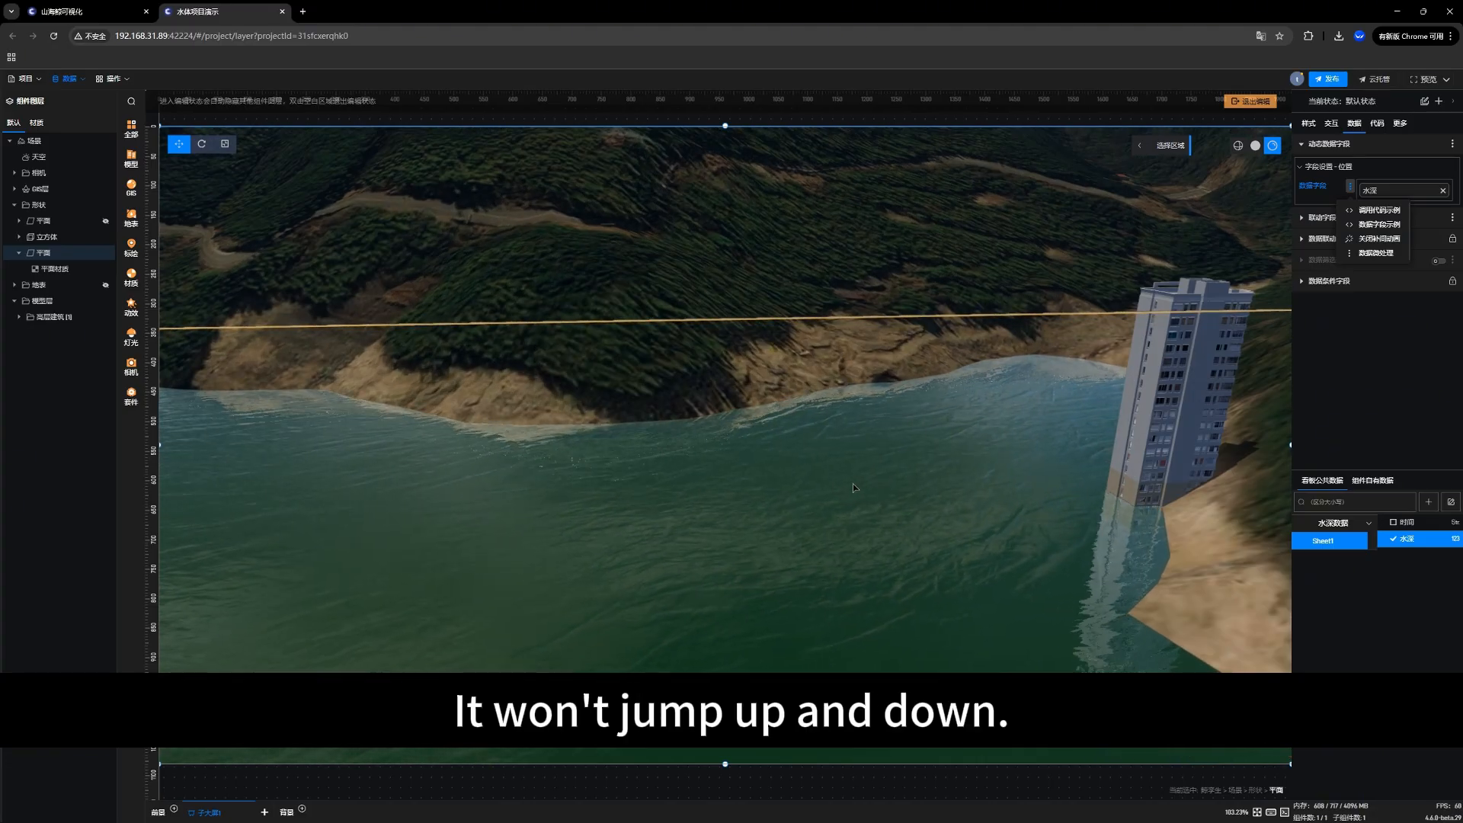
{"action": "scroll", "coordinate": [849, 478], "scroll_direction": "down", "scroll_amount": 8}
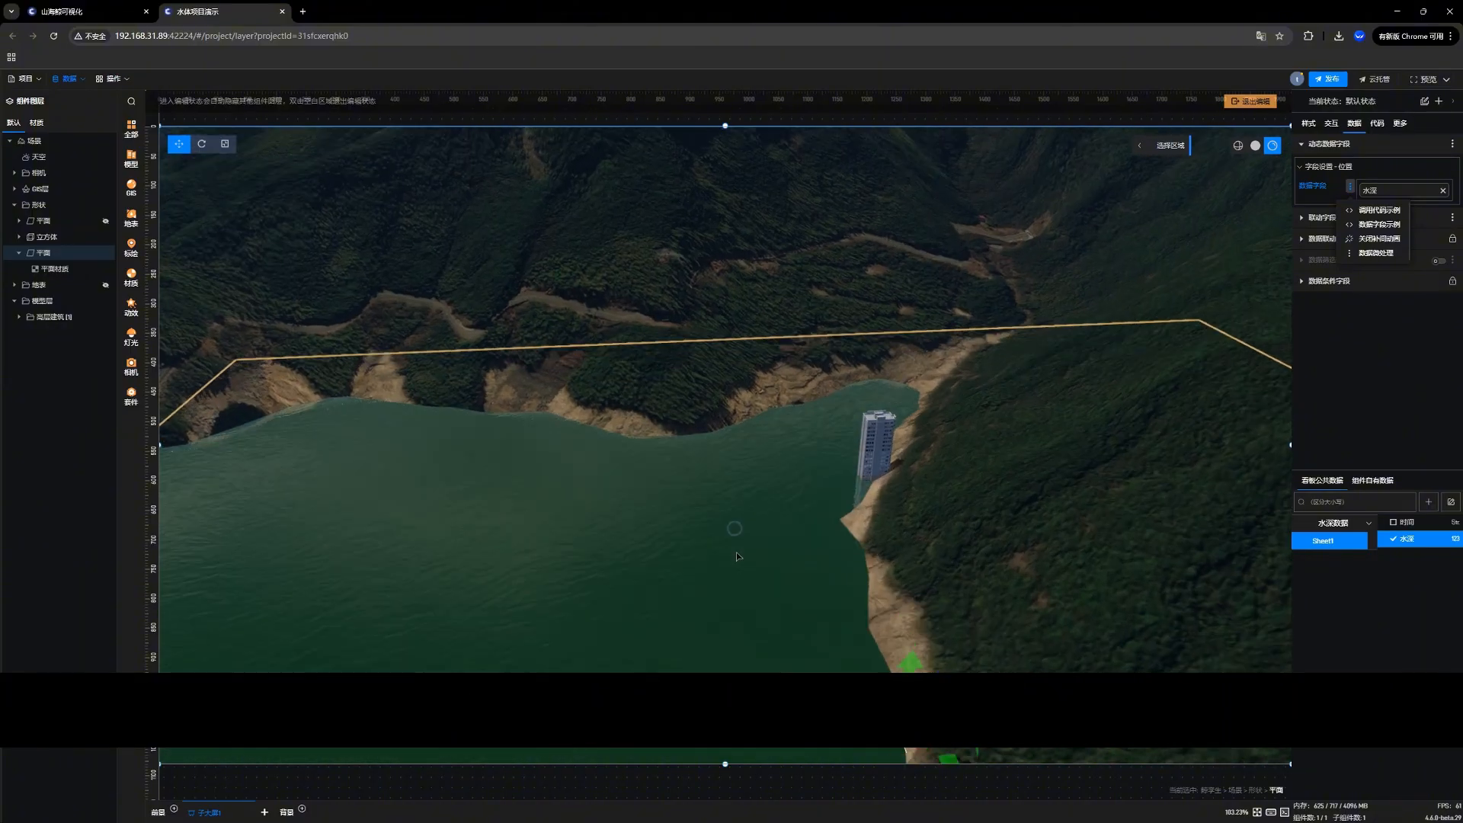
{"action": "left_click_drag", "start_coordinate": [752, 551], "coordinate": [758, 490]}
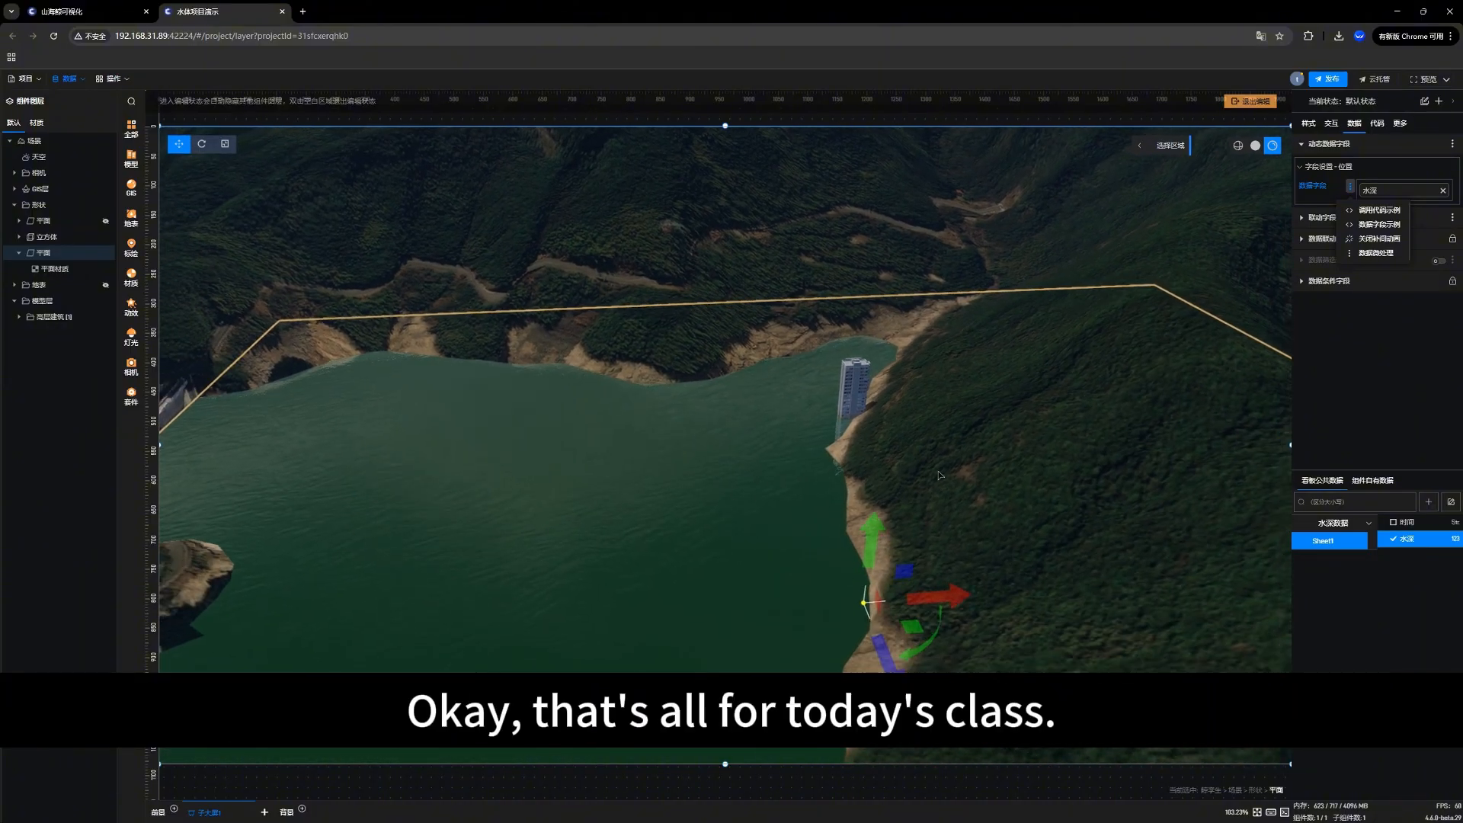